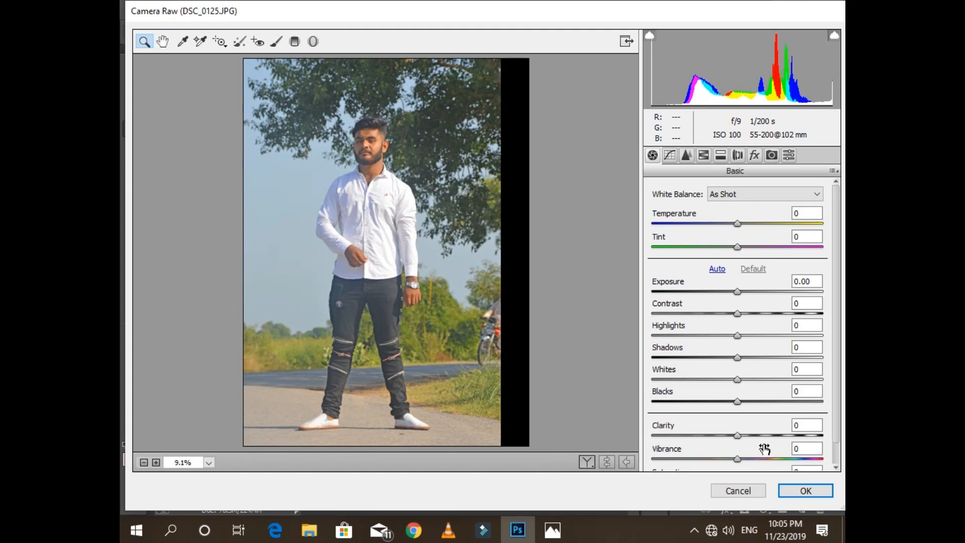
- Set the photo's contrast to +17 and clarity to +69 in the Camera Raw basic adjustments
{"action": "left_click_drag", "start_coordinate": [738, 314], "coordinate": [752, 314]}
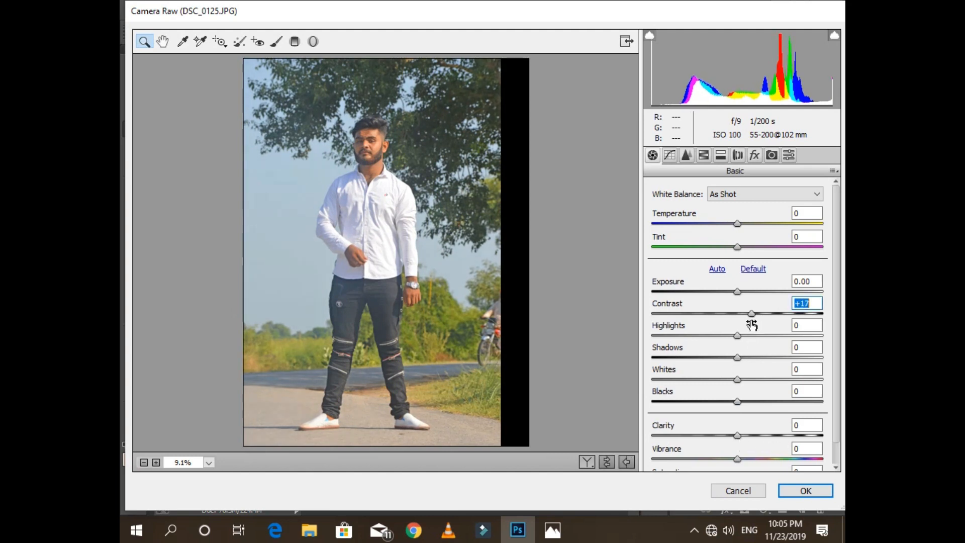
{"action": "left_click_drag", "start_coordinate": [745, 436], "coordinate": [799, 446]}
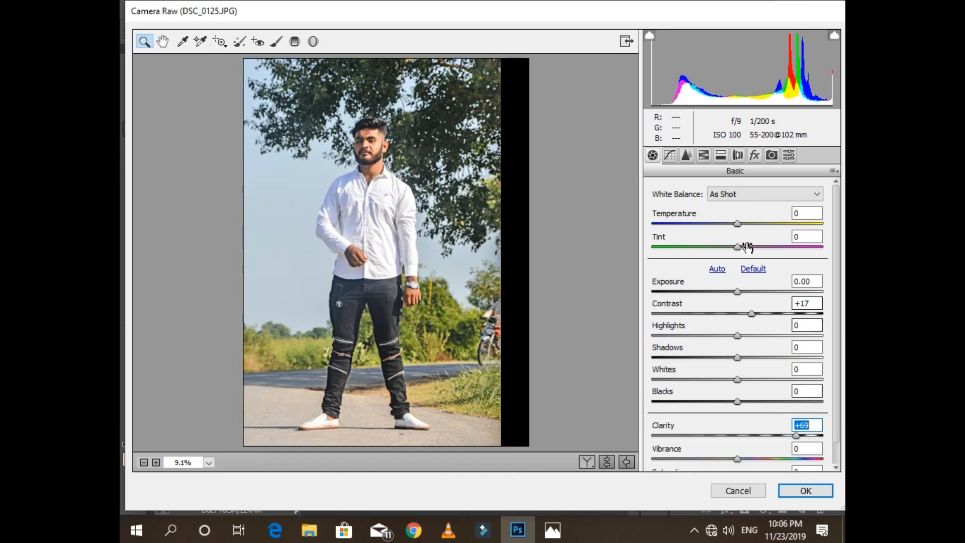
{"action": "left_click_drag", "start_coordinate": [735, 227], "coordinate": [734, 226]}
- Raise the HSL luminance of oranges to +29 and reds to +25, and apply the Camera Raw adjustments
{"action": "left_click", "coordinate": [712, 155]}
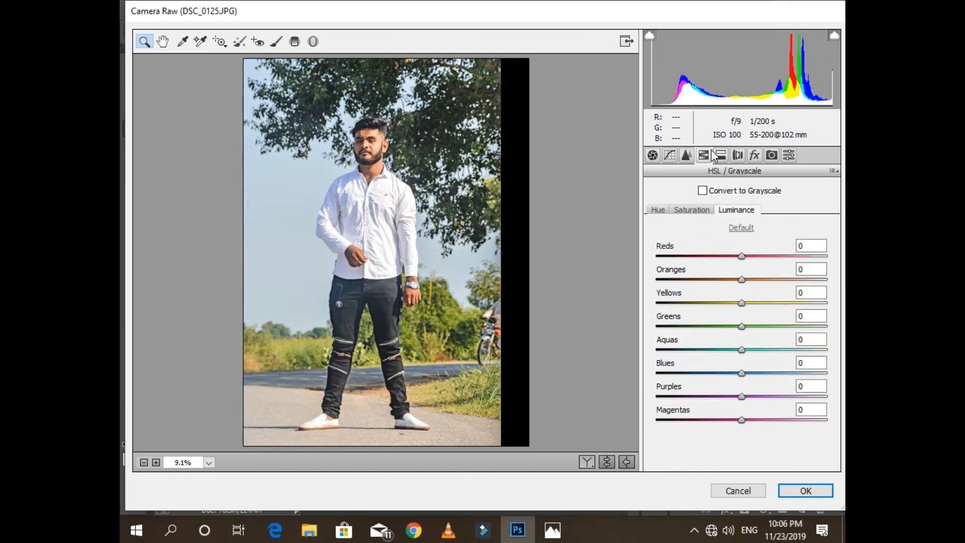
{"action": "left_click_drag", "start_coordinate": [743, 279], "coordinate": [769, 261]}
{"action": "left_click", "coordinate": [771, 256]}
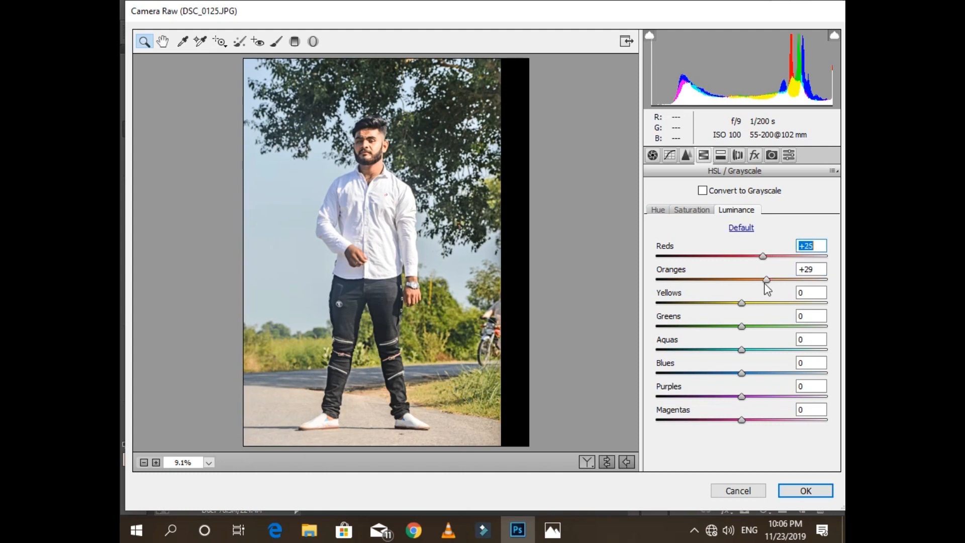
{"action": "left_click", "coordinate": [807, 489]}
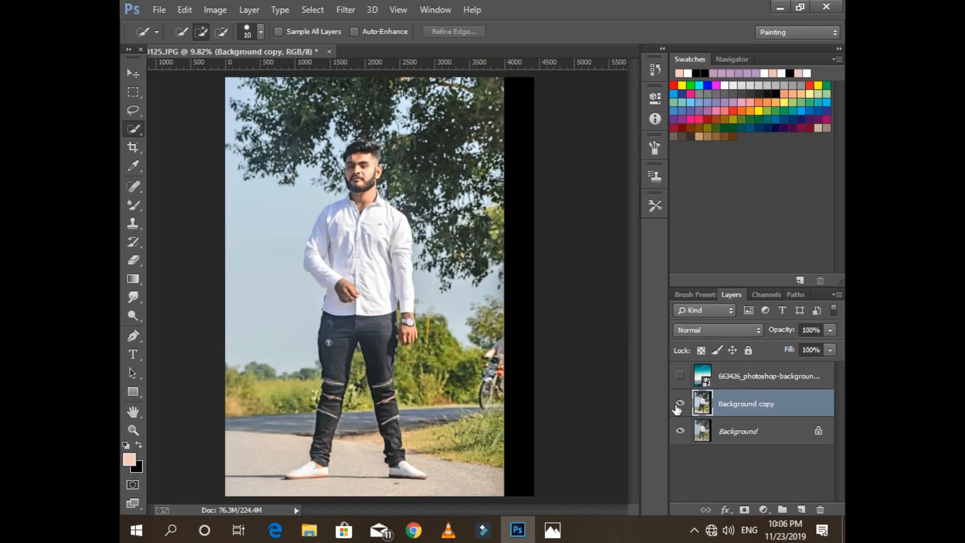
- Compare the adjusted copy with the original, merge it down into the Background layer, and duplicate the merged layer
{"action": "left_click", "coordinate": [678, 405]}
{"action": "left_click", "coordinate": [678, 405]}
{"action": "left_click", "coordinate": [837, 294]}
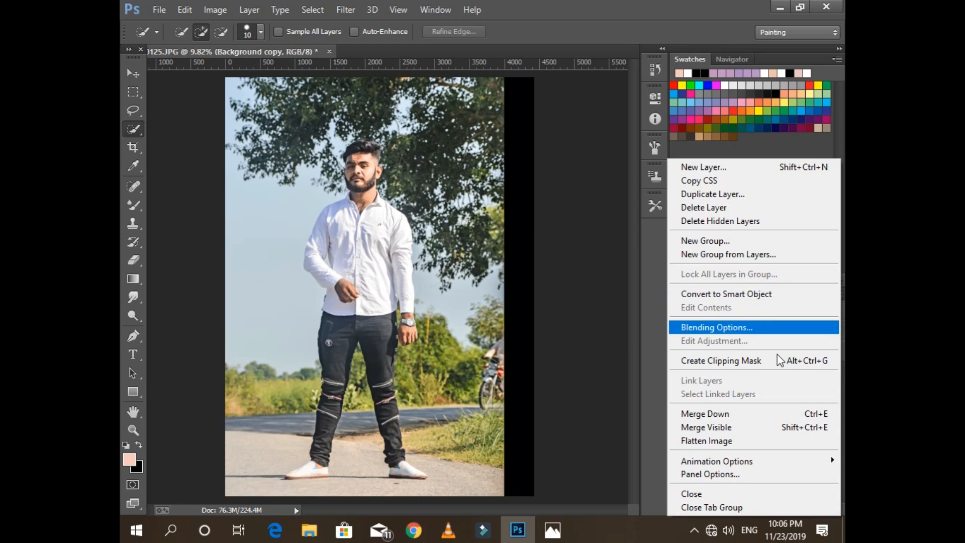
{"action": "left_click", "coordinate": [739, 416]}
{"action": "left_click_drag", "start_coordinate": [765, 400], "coordinate": [801, 510]}
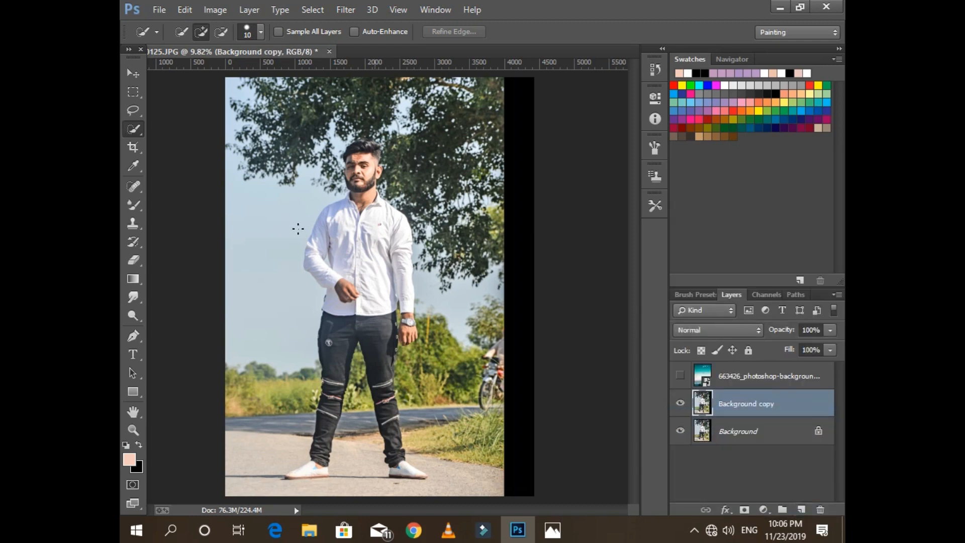
- Try a Quick Selection along the top edge of the man's hair and clear it
{"action": "left_click", "coordinate": [133, 430]}
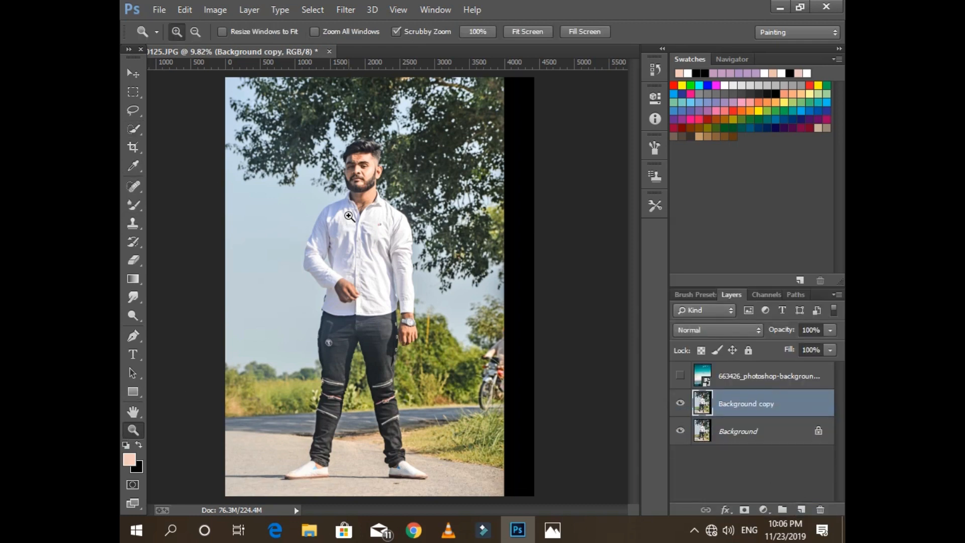
{"action": "left_click", "coordinate": [348, 215]}
{"action": "left_click", "coordinate": [349, 216]}
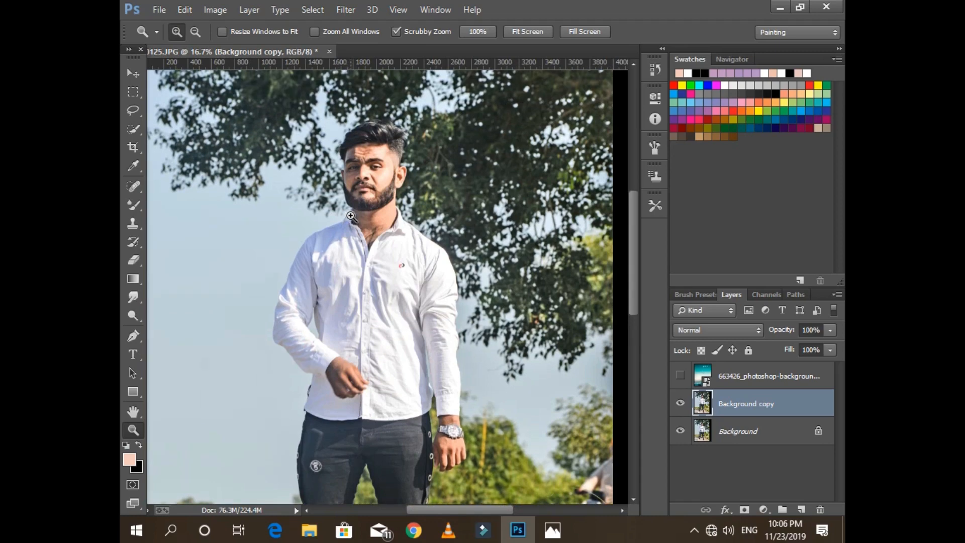
{"action": "scroll", "coordinate": [351, 215], "scroll_direction": "up", "scroll_amount": 2}
{"action": "left_click", "coordinate": [413, 278]}
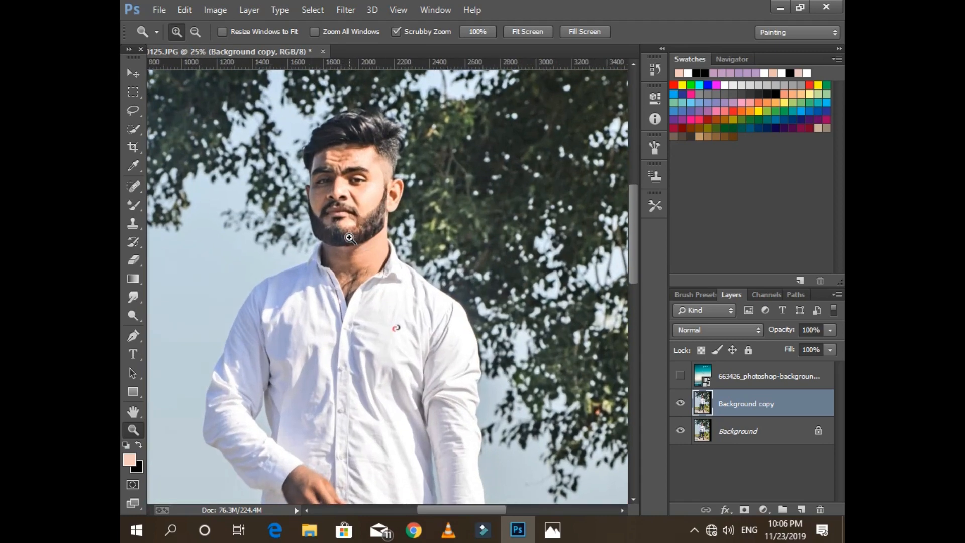
{"action": "left_click", "coordinate": [350, 238]}
{"action": "scroll", "coordinate": [334, 248], "scroll_direction": "up", "scroll_amount": 3}
{"action": "left_click", "coordinate": [334, 247]}
{"action": "scroll", "coordinate": [335, 249], "scroll_direction": "up", "scroll_amount": 3}
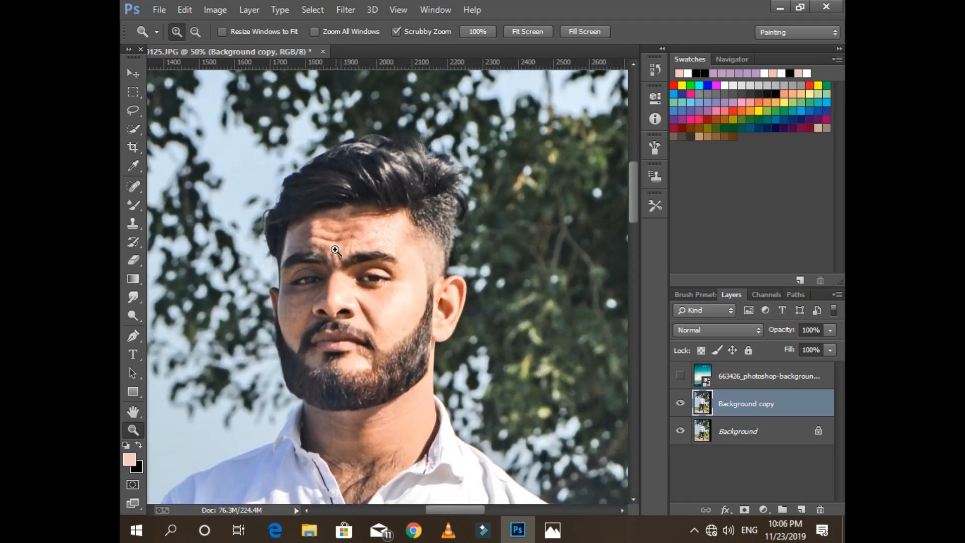
{"action": "left_click", "coordinate": [133, 129]}
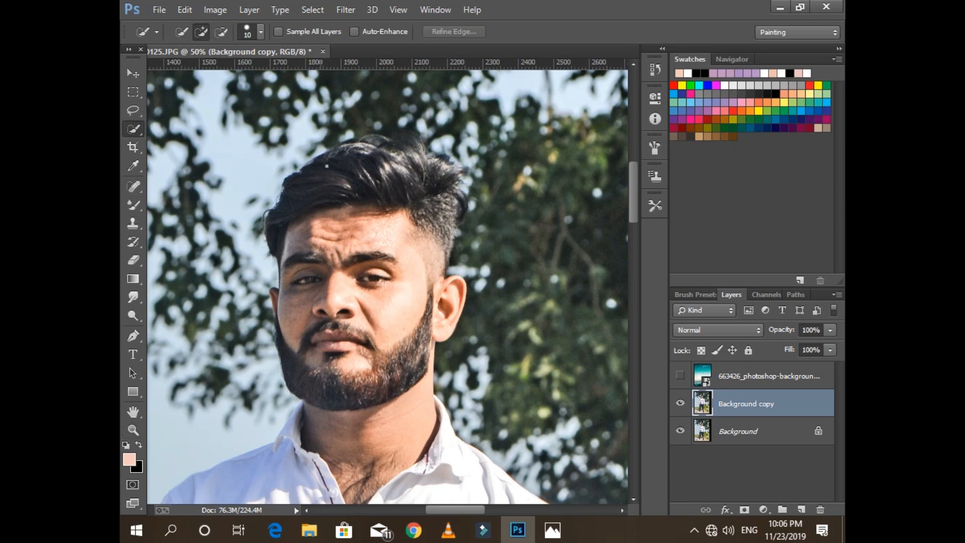
{"action": "left_click_drag", "start_coordinate": [337, 154], "coordinate": [359, 147]}
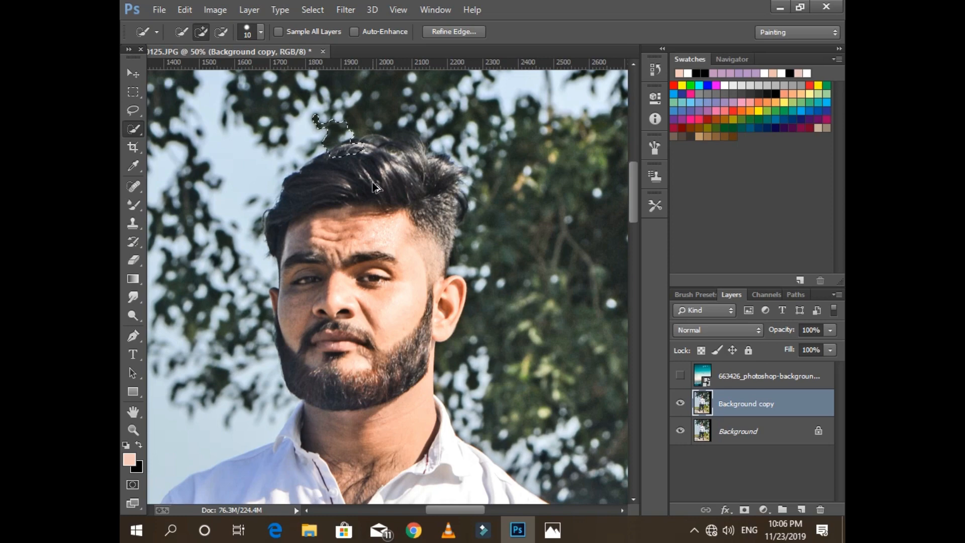
{"action": "key", "text": "ctrl+d"}
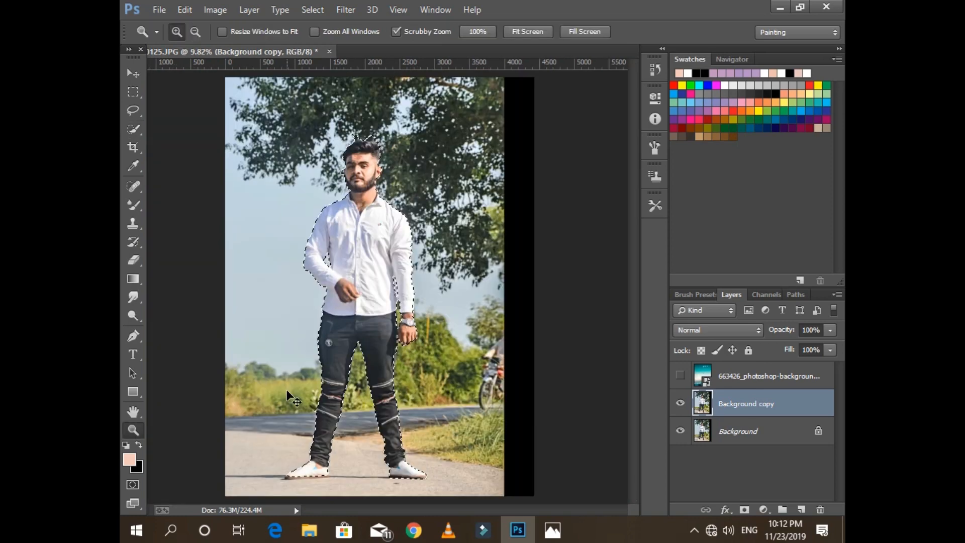
- Copy the selected man to a new layer and delete the Background copy and Background layers
{"action": "key", "text": "ctrl+j"}
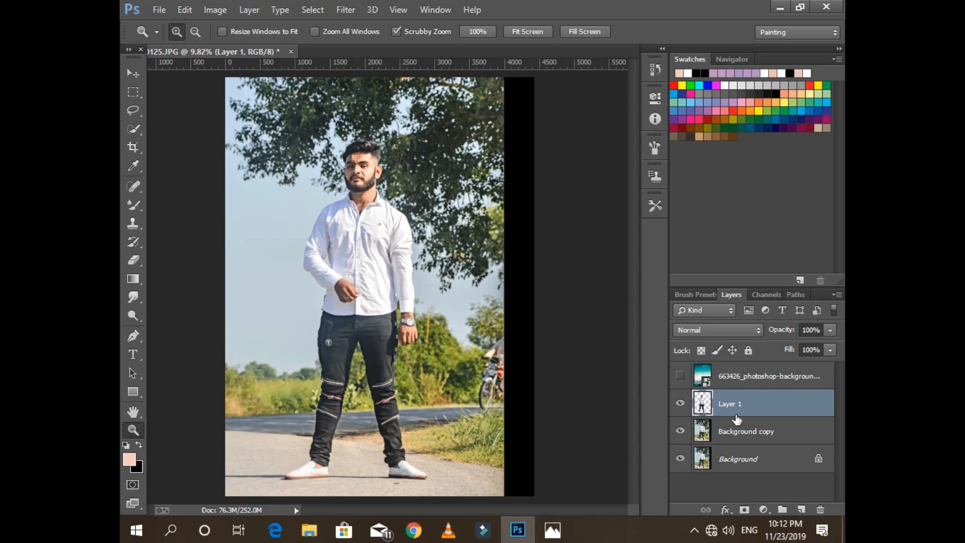
{"action": "left_click", "coordinate": [744, 431]}
{"action": "left_click", "coordinate": [820, 510]}
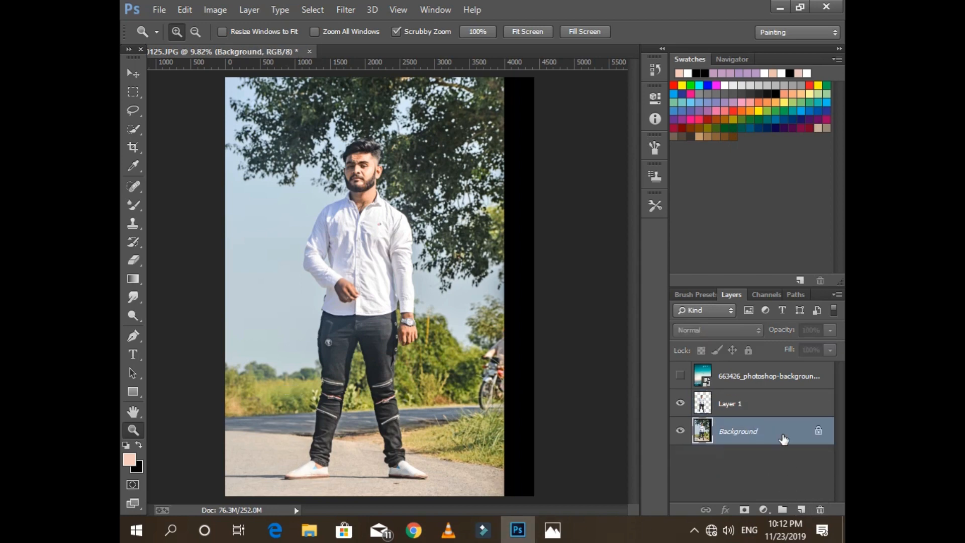
{"action": "left_click", "coordinate": [820, 510]}
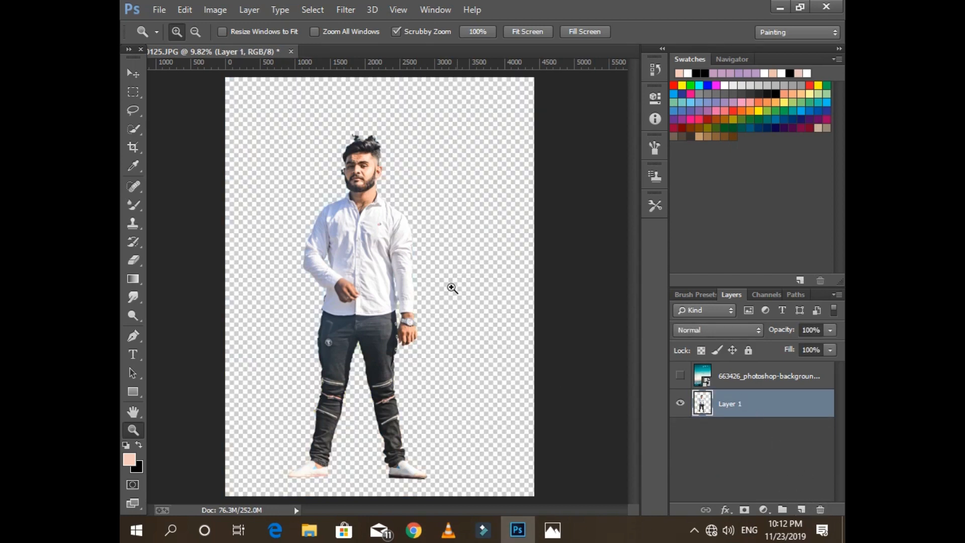
- Erase the leftover green background patch beside the man's ear and beard with the Eraser tool
{"action": "left_click_drag", "start_coordinate": [326, 352], "coordinate": [332, 372]}
{"action": "scroll", "coordinate": [343, 243], "scroll_direction": "up", "scroll_amount": 8}
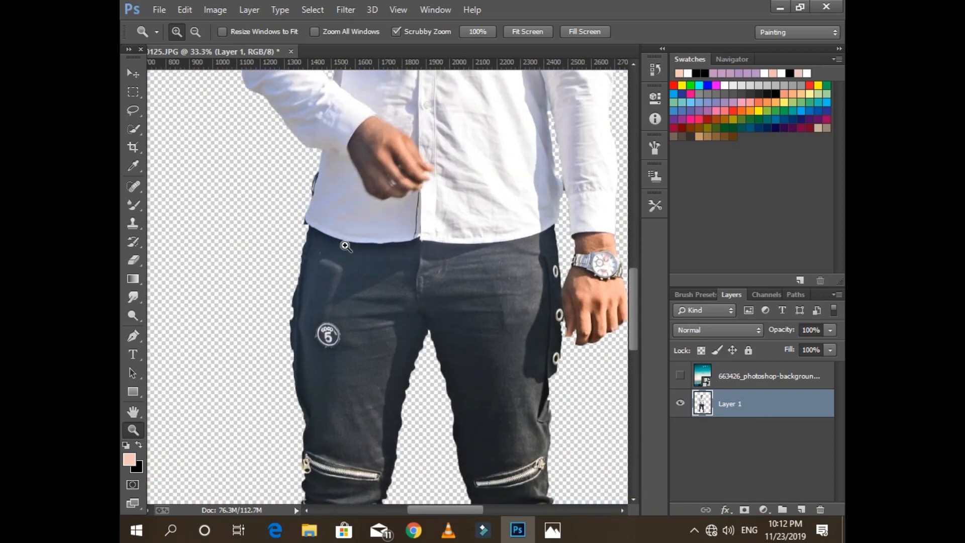
{"action": "scroll", "coordinate": [344, 243], "scroll_direction": "up", "scroll_amount": 10}
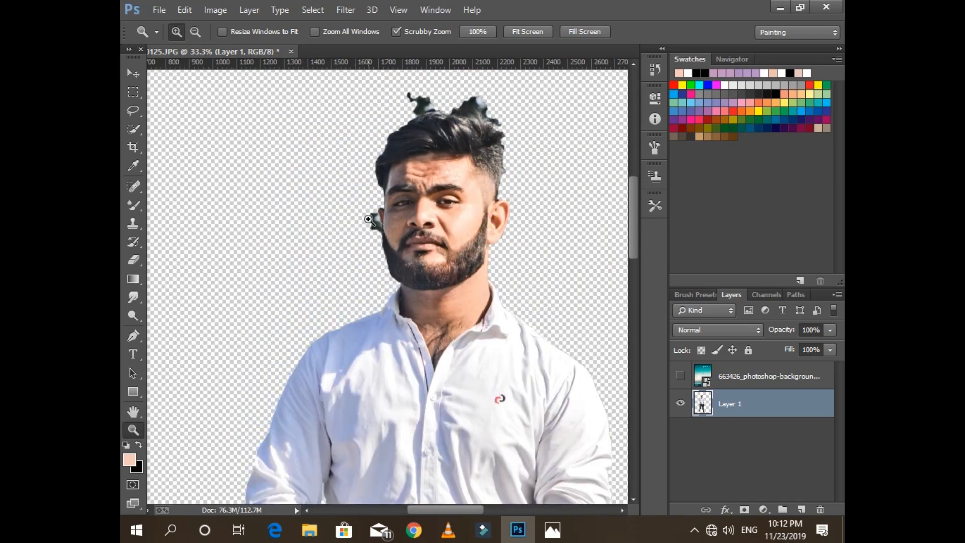
{"action": "mouse_move", "coordinate": [369, 219]}
{"action": "left_mouse_down"}
{"action": "mouse_move", "coordinate": [381, 215]}
{"action": "mouse_move", "coordinate": [372, 211]}
{"action": "left_mouse_up"}
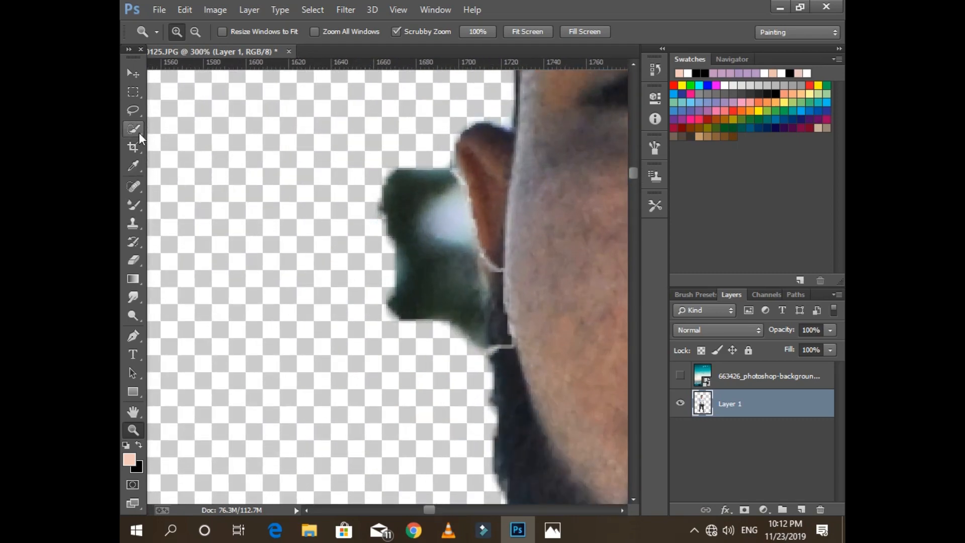
{"action": "left_click", "coordinate": [133, 260]}
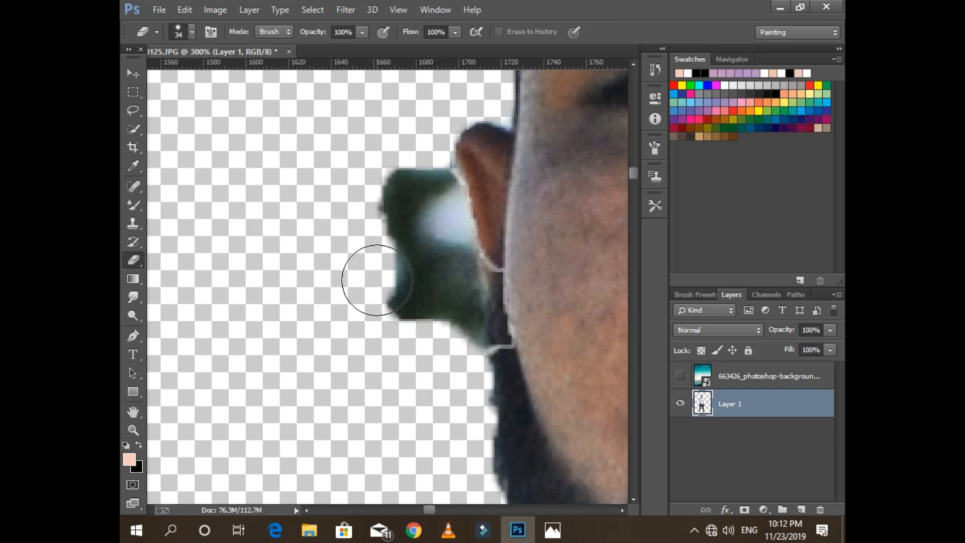
{"action": "mouse_move", "coordinate": [377, 280]}
{"action": "left_mouse_down"}
{"action": "mouse_move", "coordinate": [383, 209]}
{"action": "mouse_move", "coordinate": [418, 236]}
{"action": "mouse_move", "coordinate": [428, 196]}
{"action": "mouse_move", "coordinate": [455, 334]}
{"action": "mouse_move", "coordinate": [452, 377]}
{"action": "mouse_move", "coordinate": [368, 254]}
{"action": "left_mouse_up"}
- Erase the leftover tree patches above and around the man's hair with the Eraser tool
{"action": "scroll", "coordinate": [369, 246], "scroll_direction": "up", "scroll_amount": 10}
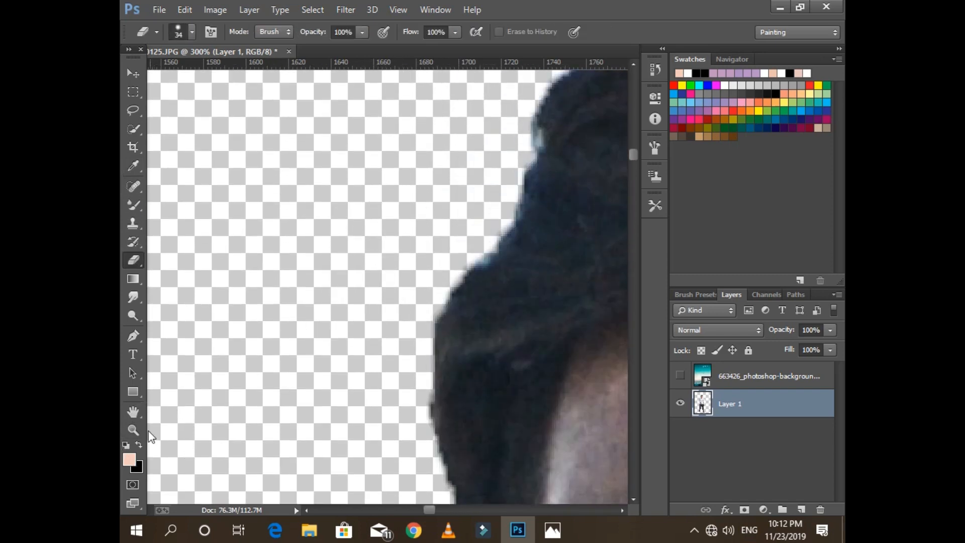
{"action": "left_click", "coordinate": [133, 430]}
{"action": "right_click", "coordinate": [292, 340]}
{"action": "left_click", "coordinate": [322, 349]}
{"action": "left_click", "coordinate": [321, 145]}
{"action": "left_click", "coordinate": [322, 145]}
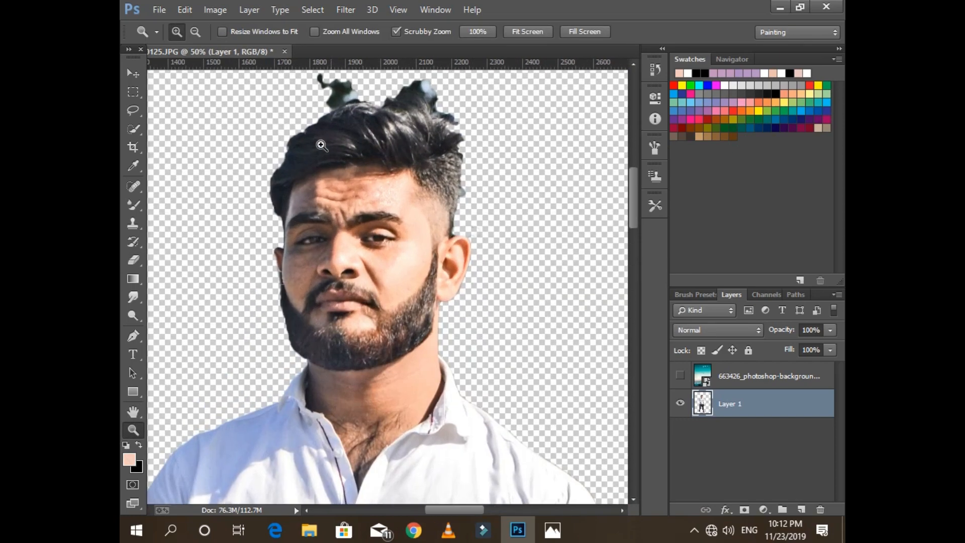
{"action": "scroll", "coordinate": [322, 146], "scroll_direction": "up", "scroll_amount": 4}
{"action": "key", "text": "e"}
{"action": "mouse_move", "coordinate": [305, 174]}
{"action": "left_mouse_down"}
{"action": "mouse_move", "coordinate": [349, 158]}
{"action": "mouse_move", "coordinate": [333, 182]}
{"action": "left_mouse_up"}
{"action": "mouse_move", "coordinate": [393, 176]}
{"action": "left_mouse_down"}
{"action": "mouse_move", "coordinate": [439, 188]}
{"action": "mouse_move", "coordinate": [463, 214]}
{"action": "left_mouse_up"}
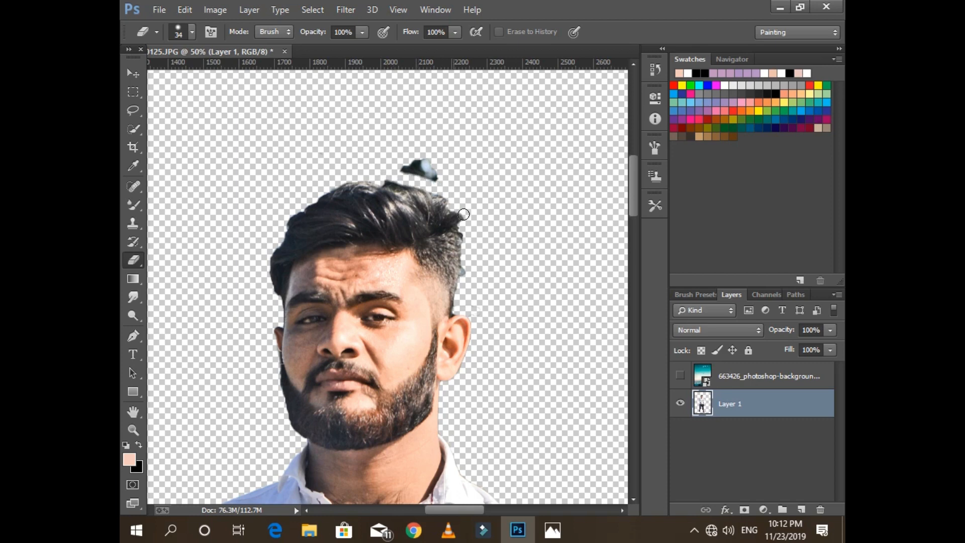
{"action": "mouse_move", "coordinate": [438, 177]}
{"action": "left_mouse_down"}
{"action": "mouse_move", "coordinate": [405, 149]}
{"action": "mouse_move", "coordinate": [401, 164]}
{"action": "left_mouse_up"}
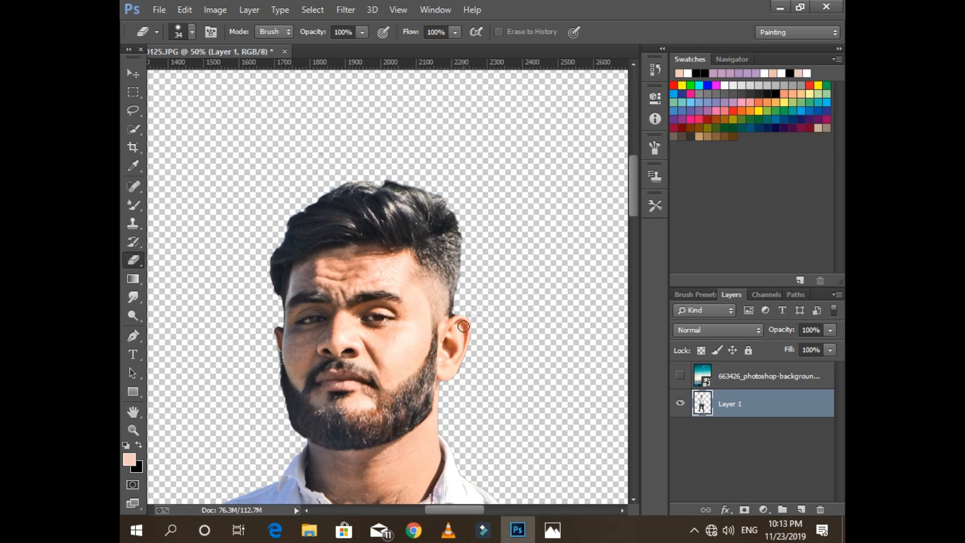
- Lasso the leftover dark background strip between the shirt and the sleeve near the watch hand, and remove it
{"action": "scroll", "coordinate": [463, 326], "scroll_direction": "down", "scroll_amount": 3}
{"action": "scroll", "coordinate": [443, 314], "scroll_direction": "down", "scroll_amount": 12}
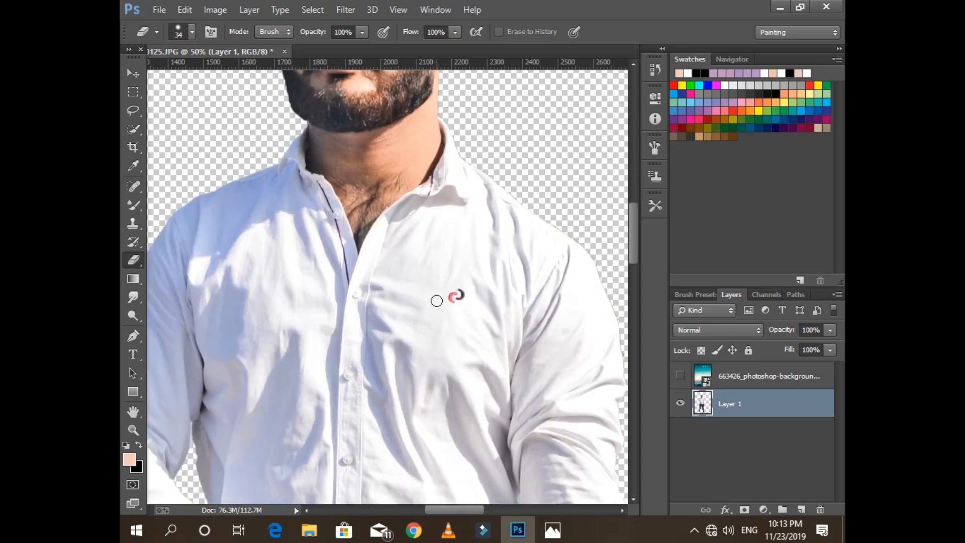
{"action": "scroll", "coordinate": [246, 355], "scroll_direction": "down", "scroll_amount": 5}
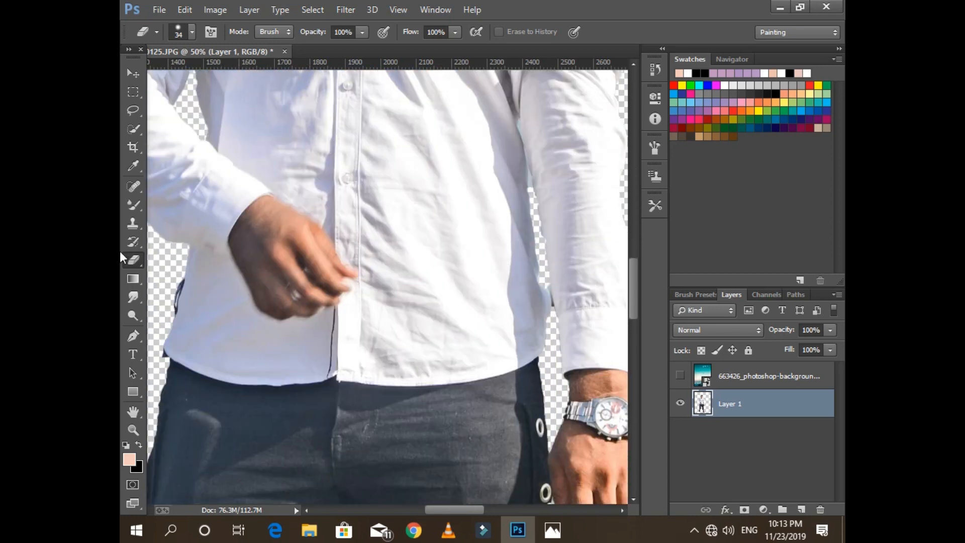
{"action": "left_click", "coordinate": [134, 110]}
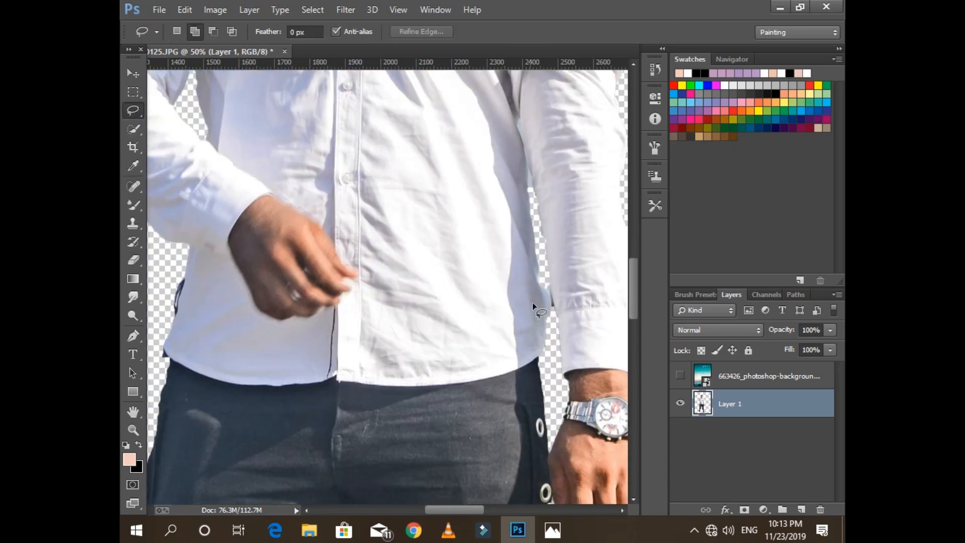
{"action": "left_click", "coordinate": [133, 429]}
{"action": "left_click", "coordinate": [565, 311]}
{"action": "left_click", "coordinate": [565, 311]}
{"action": "left_click", "coordinate": [565, 311]}
{"action": "left_click", "coordinate": [566, 311]}
{"action": "left_click", "coordinate": [134, 110]}
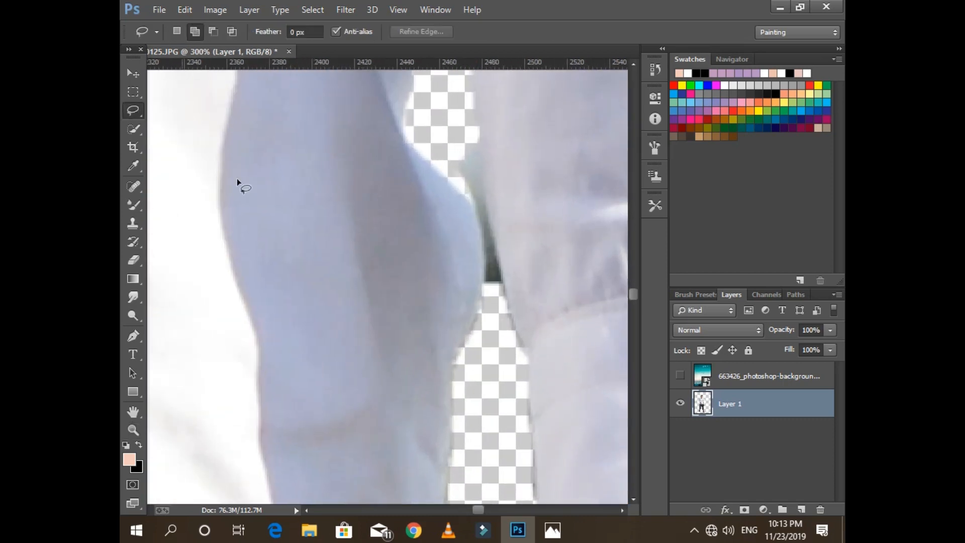
{"action": "left_click_drag", "start_coordinate": [482, 139], "coordinate": [490, 221]}
{"action": "left_click_drag", "start_coordinate": [441, 124], "coordinate": [443, 126]}
{"action": "key", "text": "e"}
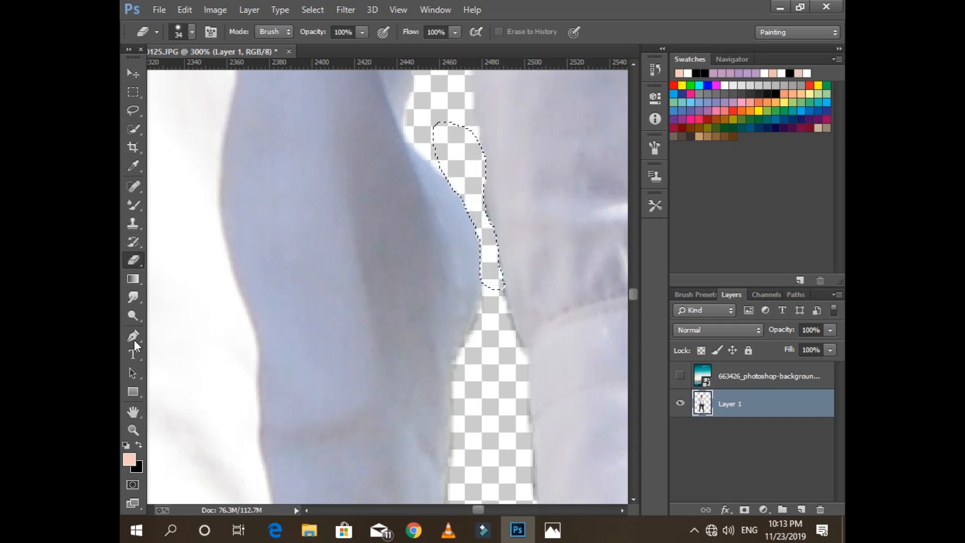
- Examine the whole cutout and the edges around the lower leg and shoe for leftover background
{"action": "key", "text": "z"}
{"action": "right_click", "coordinate": [415, 300]}
{"action": "left_click", "coordinate": [437, 309]}
{"action": "left_click", "coordinate": [134, 74]}
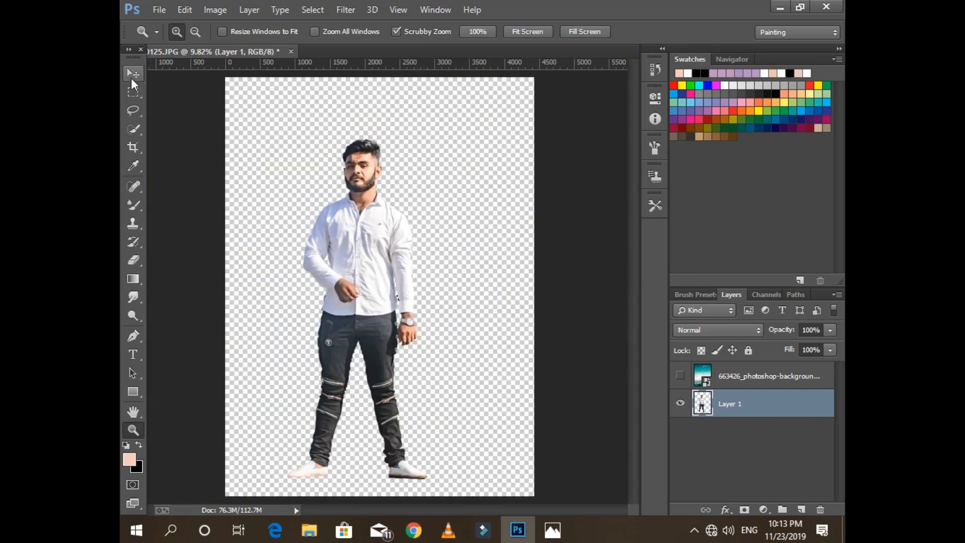
{"action": "left_click", "coordinate": [133, 430]}
{"action": "left_click_drag", "start_coordinate": [290, 474], "coordinate": [408, 459]}
{"action": "left_click_drag", "start_coordinate": [409, 510], "coordinate": [471, 501]}
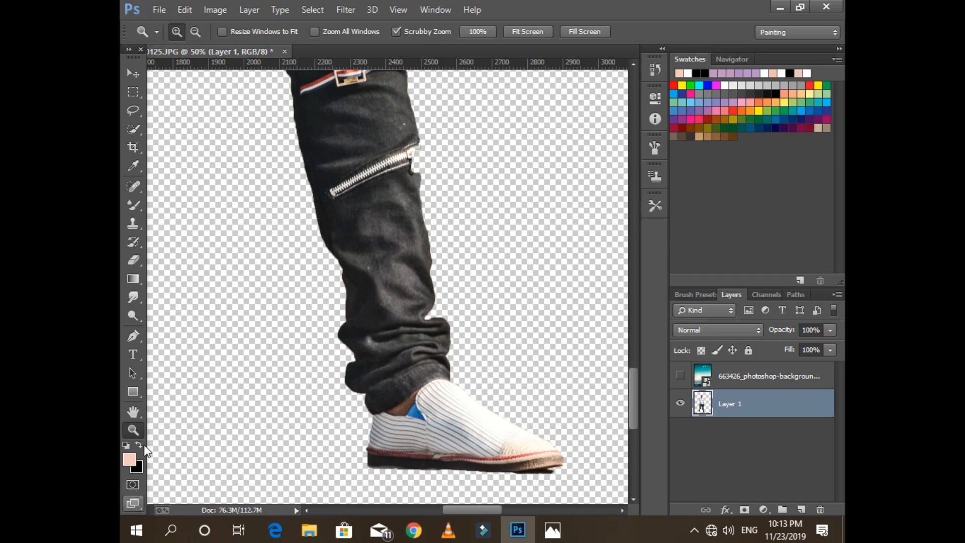
{"action": "right_click", "coordinate": [390, 334]}
{"action": "left_click", "coordinate": [403, 341]}
- Move the 663426_photoshop-background layer beneath the man's cutout layer and make it visible
{"action": "left_click_drag", "start_coordinate": [758, 377], "coordinate": [764, 411]}
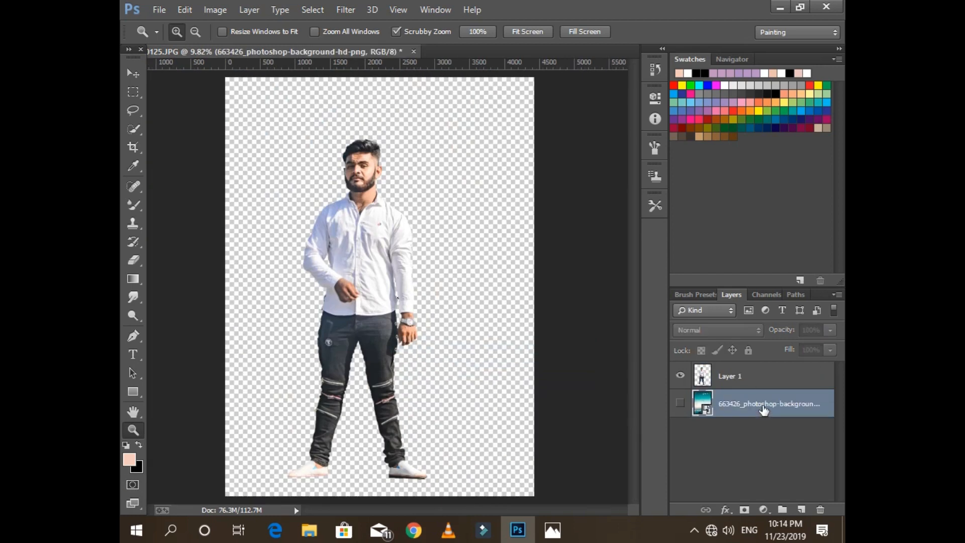
{"action": "left_click", "coordinate": [680, 404]}
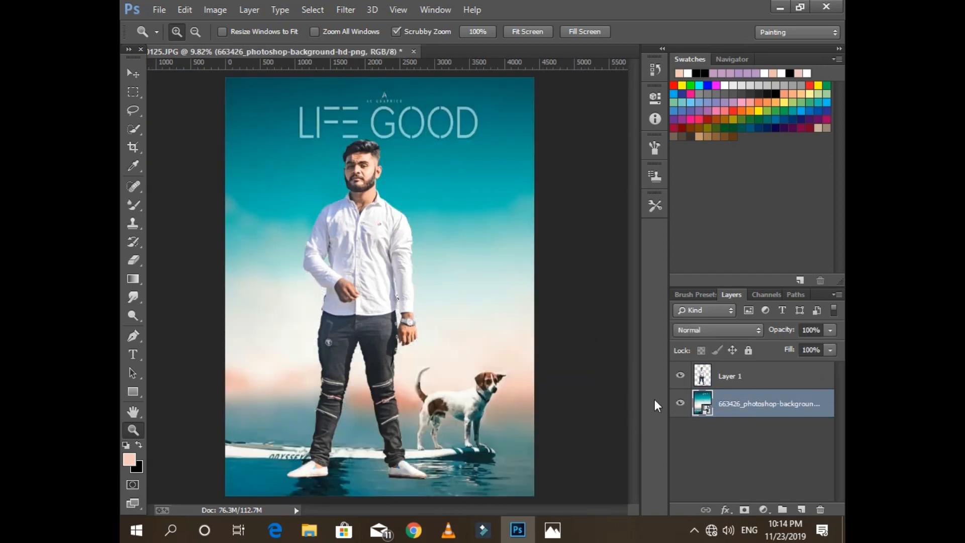
{"action": "left_click", "coordinate": [133, 74]}
{"action": "mouse_move", "coordinate": [362, 270]}
{"action": "left_mouse_down"}
{"action": "mouse_move", "coordinate": [347, 257]}
{"action": "mouse_move", "coordinate": [362, 271]}
{"action": "left_mouse_up"}
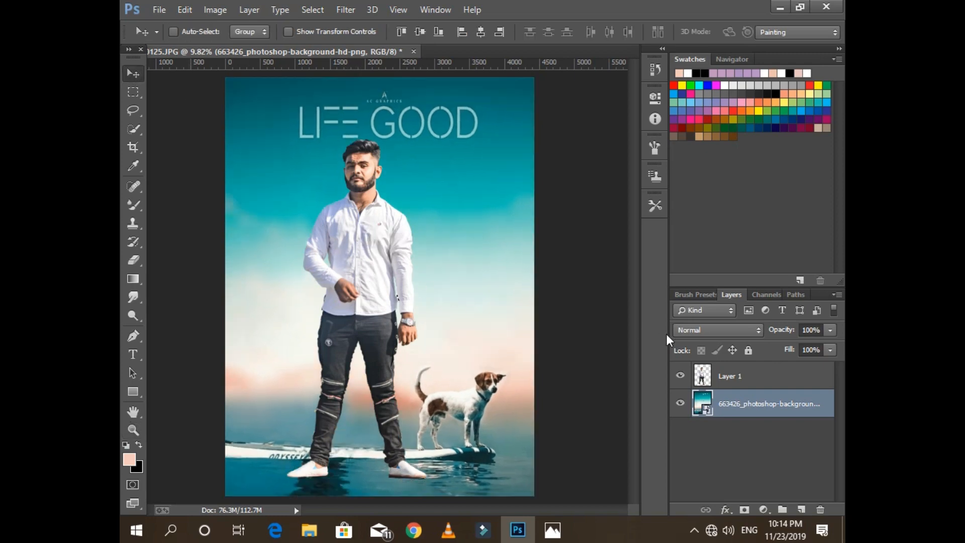
- Move the man on Layer 1 left and up so his shoes rest on the surfboard, with transform controls shown
{"action": "left_click", "coordinate": [744, 380]}
{"action": "left_click_drag", "start_coordinate": [361, 229], "coordinate": [315, 123]}
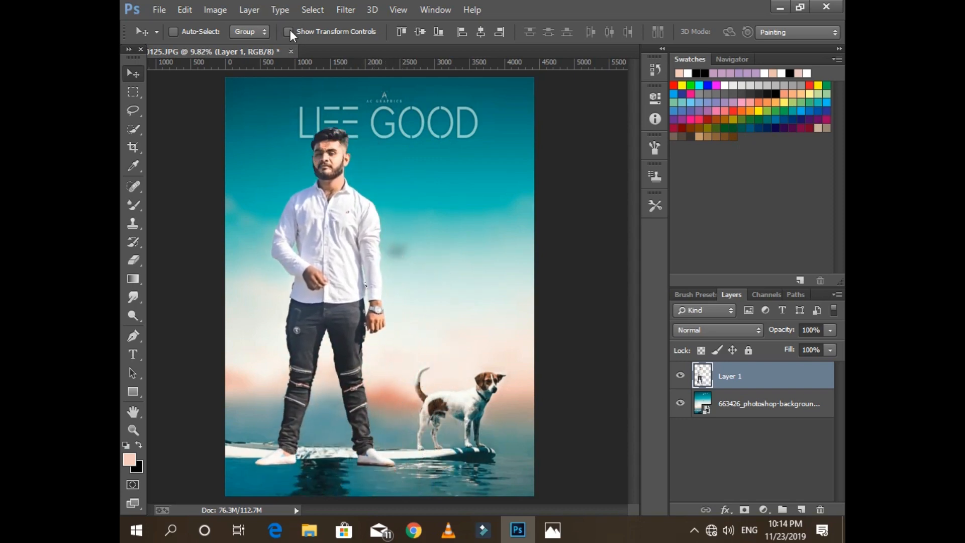
{"action": "left_click_drag", "start_coordinate": [357, 249], "coordinate": [366, 245]}
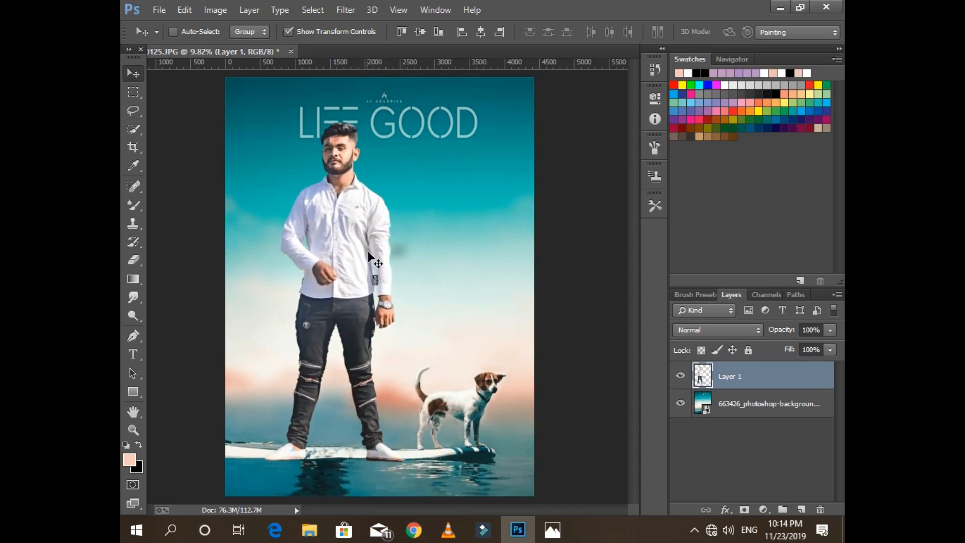
- Scale the man to 86.44% width and 89.54% height, and reposition him so he stands on the surfboard below the title
{"action": "key", "text": "ctrl+t"}
{"action": "left_click", "coordinate": [127, 72]}
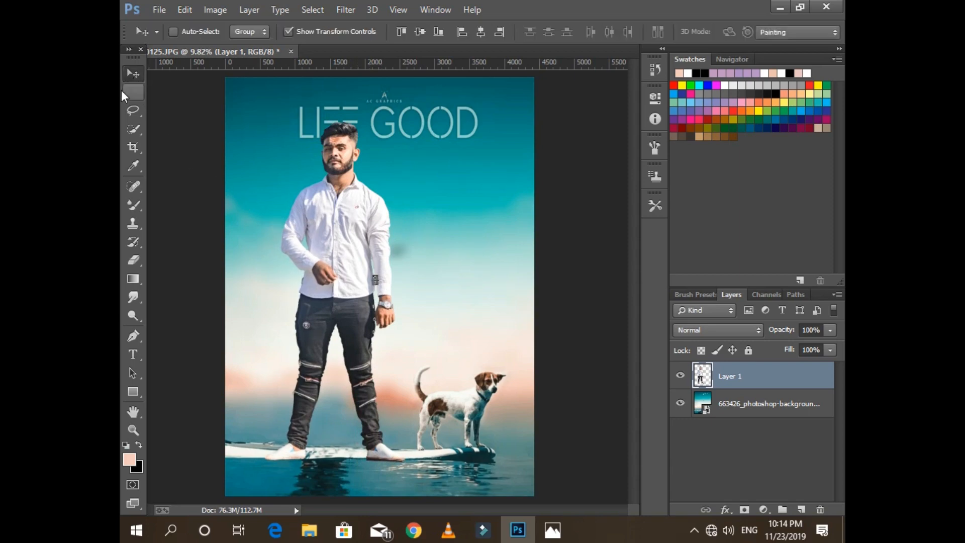
{"action": "left_click", "coordinate": [132, 132]}
{"action": "right_click", "coordinate": [243, 174]}
{"action": "left_click", "coordinate": [262, 184]}
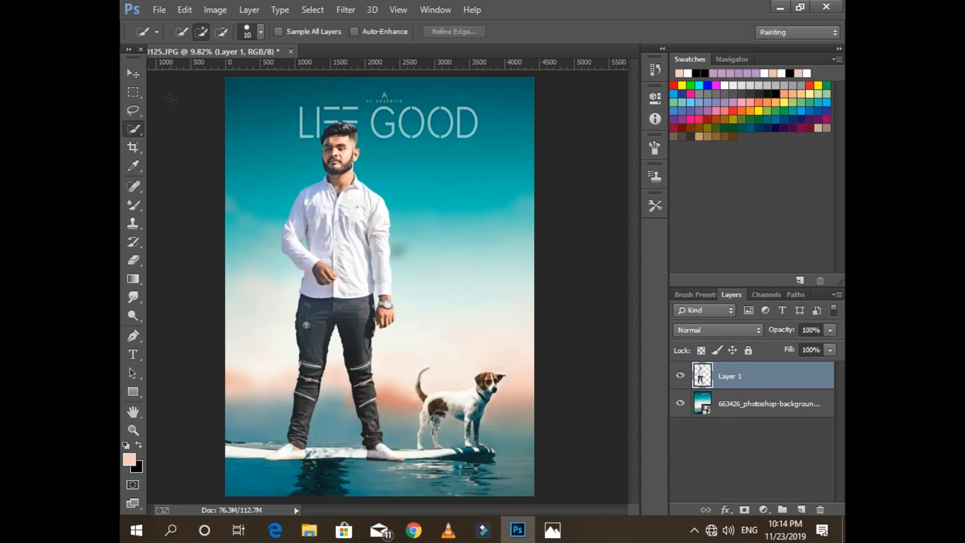
{"action": "left_click", "coordinate": [133, 74]}
{"action": "left_click_drag", "start_coordinate": [261, 118], "coordinate": [281, 152]}
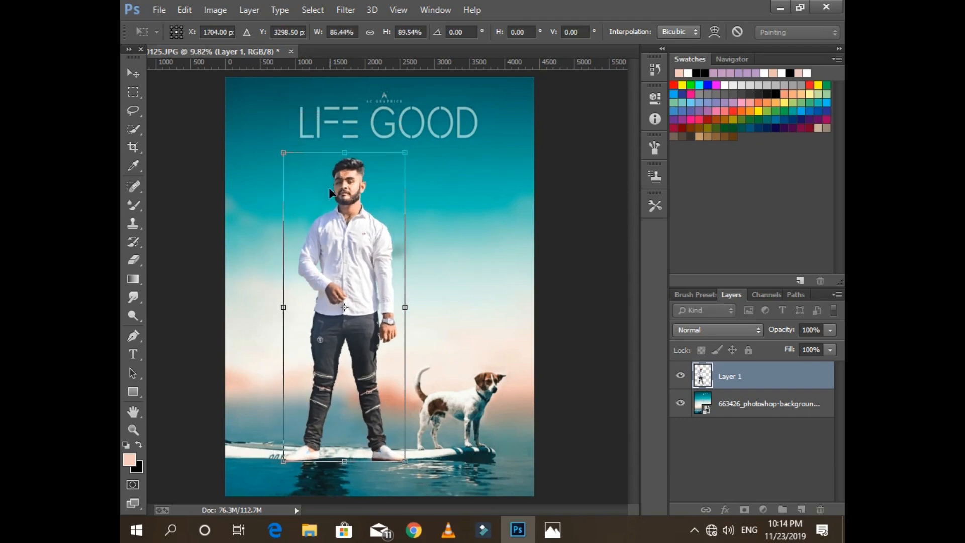
{"action": "left_click_drag", "start_coordinate": [337, 213], "coordinate": [323, 204]}
{"action": "key", "text": "Return"}
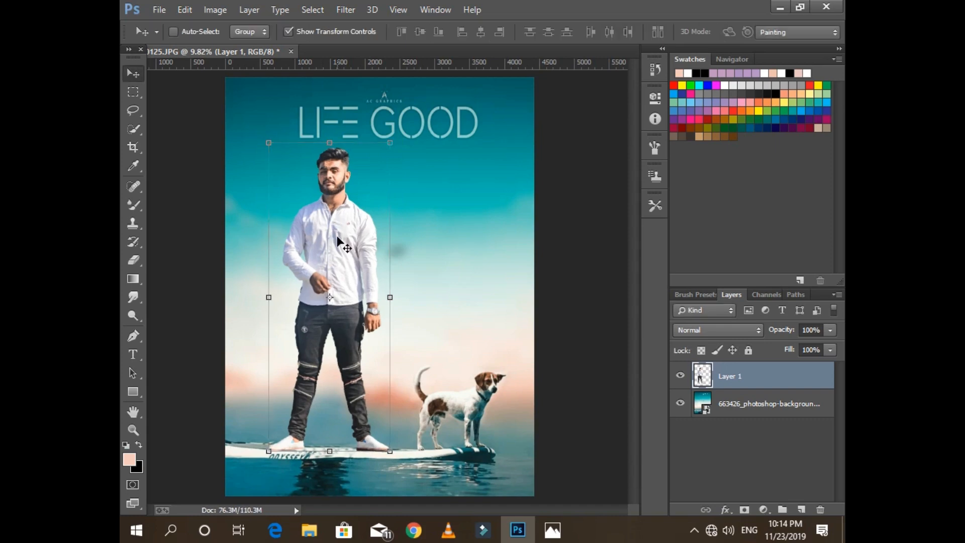
- Shift the man slightly left along the surfboard and fine-tune the position of his shoes on its surface
{"action": "key", "text": "z"}
{"action": "left_click", "coordinate": [209, 397]}
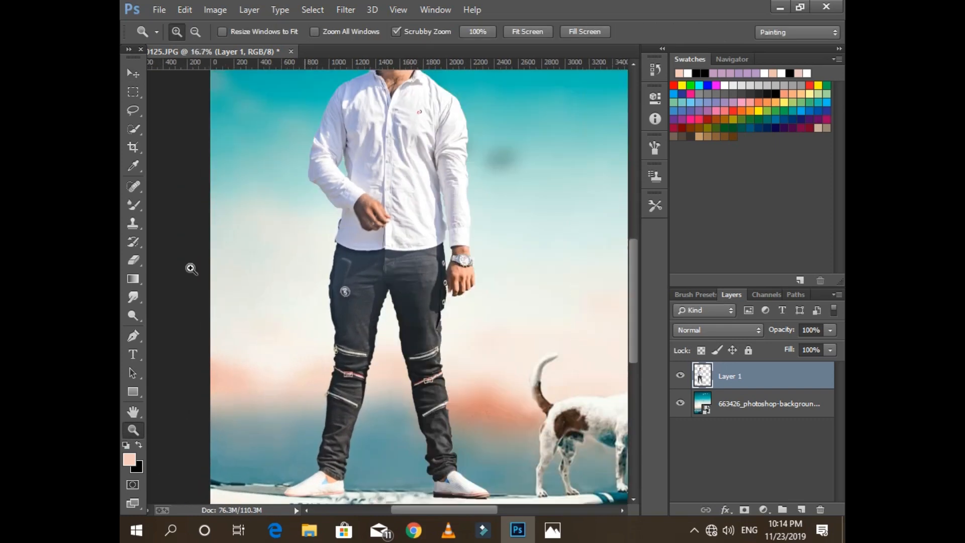
{"action": "scroll", "coordinate": [315, 372], "scroll_direction": "up", "scroll_amount": 4}
{"action": "right_click", "coordinate": [339, 330]}
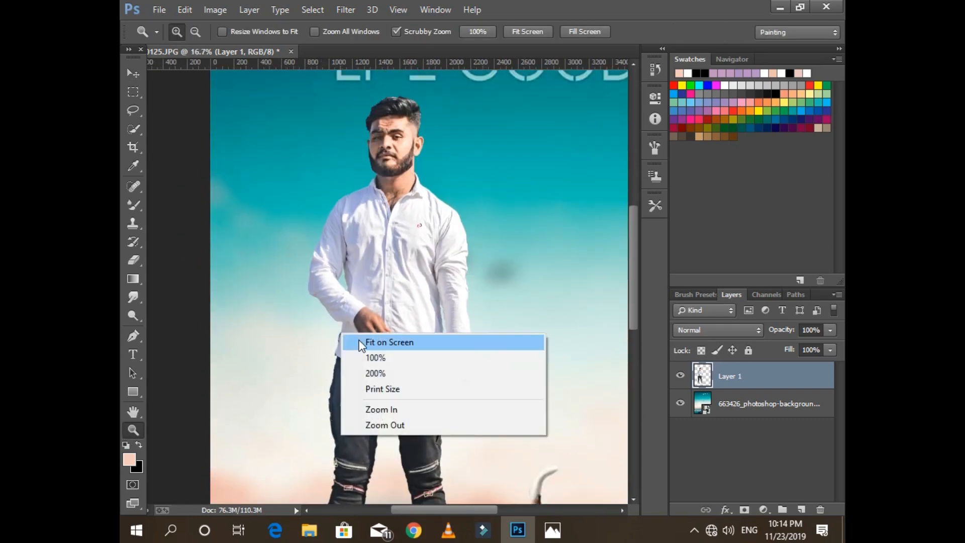
{"action": "left_click", "coordinate": [353, 340]}
{"action": "left_click", "coordinate": [134, 73]}
{"action": "left_click_drag", "start_coordinate": [349, 305], "coordinate": [331, 301]}
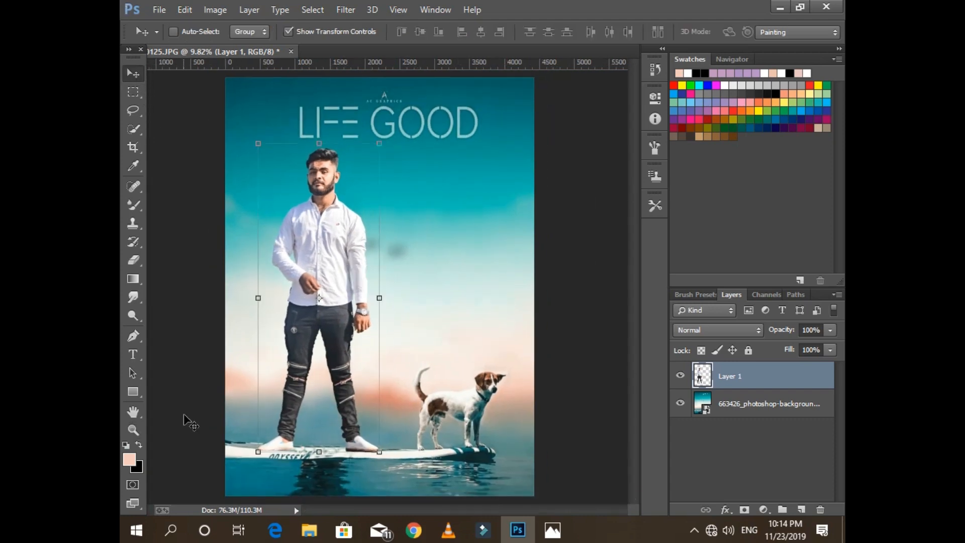
{"action": "left_click_drag", "start_coordinate": [288, 424], "coordinate": [289, 421]}
{"action": "left_click", "coordinate": [133, 430]}
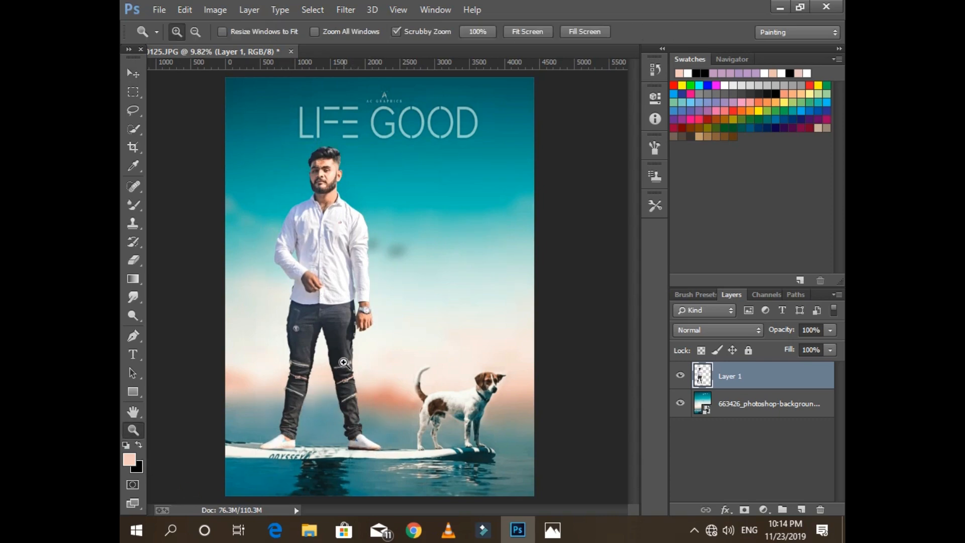
{"action": "right_click", "coordinate": [344, 362]}
{"action": "left_click", "coordinate": [367, 369]}
- Duplicate Layer 1 and, in the Camera Raw filter, set the copy's Contrast to +20 and Clarity to +15
{"action": "left_click_drag", "start_coordinate": [795, 381], "coordinate": [802, 508]}
{"action": "left_click", "coordinate": [346, 10]}
{"action": "left_click", "coordinate": [380, 92]}
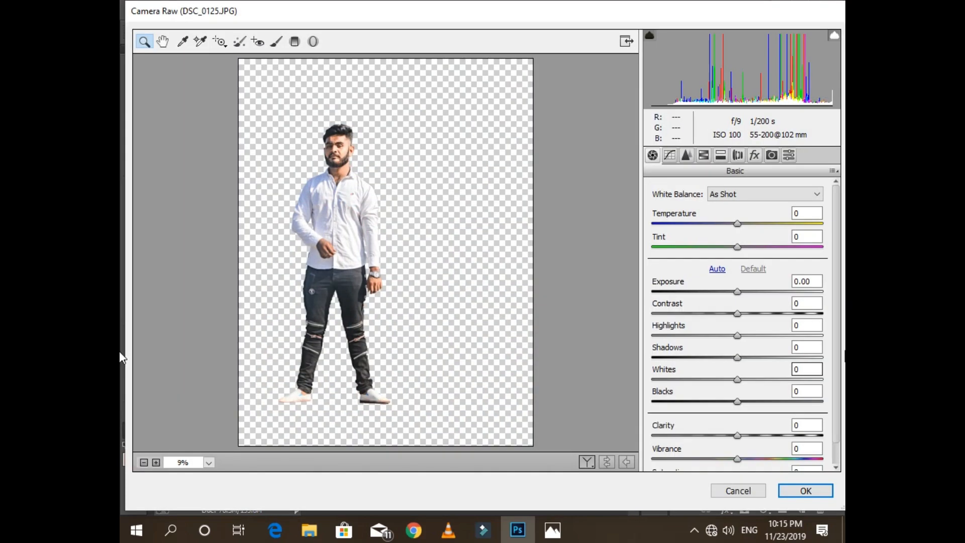
{"action": "left_click", "coordinate": [754, 313]}
{"action": "left_click", "coordinate": [750, 435]}
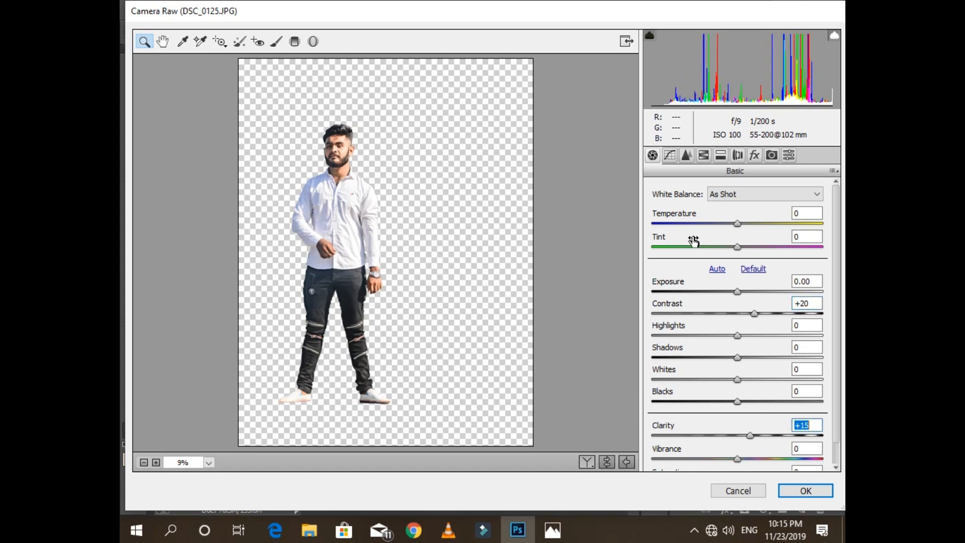
- Set the HSL luminance of Aquas to +96, Blues to +20 and Oranges to +6
{"action": "left_click", "coordinate": [702, 156]}
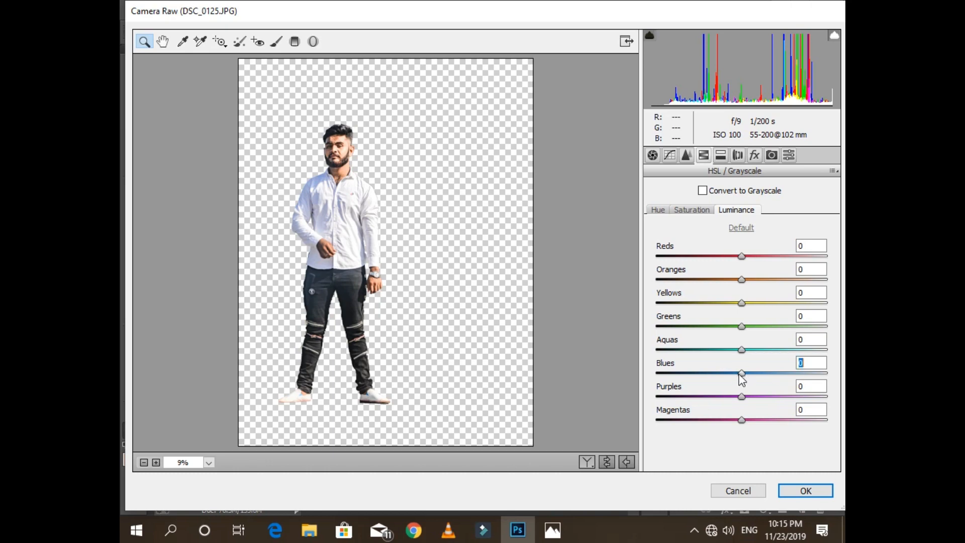
{"action": "left_click_drag", "start_coordinate": [740, 375], "coordinate": [823, 355]}
{"action": "left_click", "coordinate": [756, 372]}
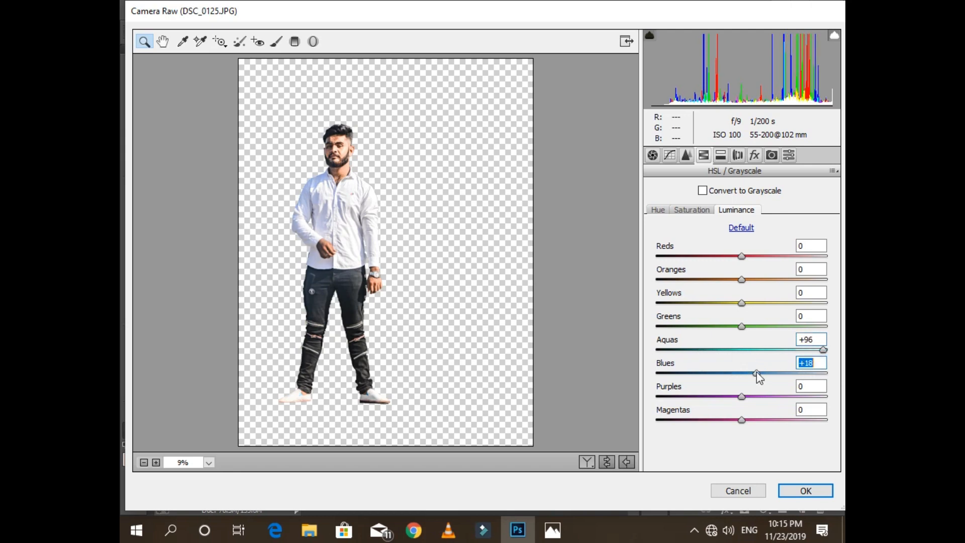
{"action": "mouse_move", "coordinate": [757, 372]}
{"action": "left_mouse_down"}
{"action": "mouse_move", "coordinate": [775, 376]}
{"action": "mouse_move", "coordinate": [699, 375]}
{"action": "mouse_move", "coordinate": [769, 379]}
{"action": "mouse_move", "coordinate": [759, 378]}
{"action": "left_mouse_up"}
{"action": "left_click_drag", "start_coordinate": [742, 280], "coordinate": [748, 283]}
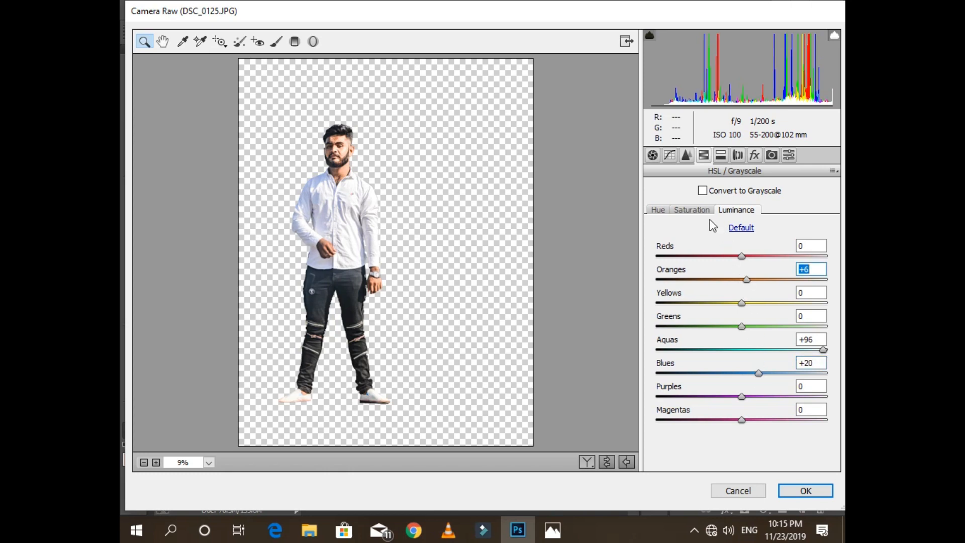
- Set the HSL saturation of Blues to +24, Aquas to +42 and Oranges to -21, and apply the Camera Raw filter
{"action": "left_click", "coordinate": [693, 211]}
{"action": "left_click_drag", "start_coordinate": [752, 373], "coordinate": [762, 405]}
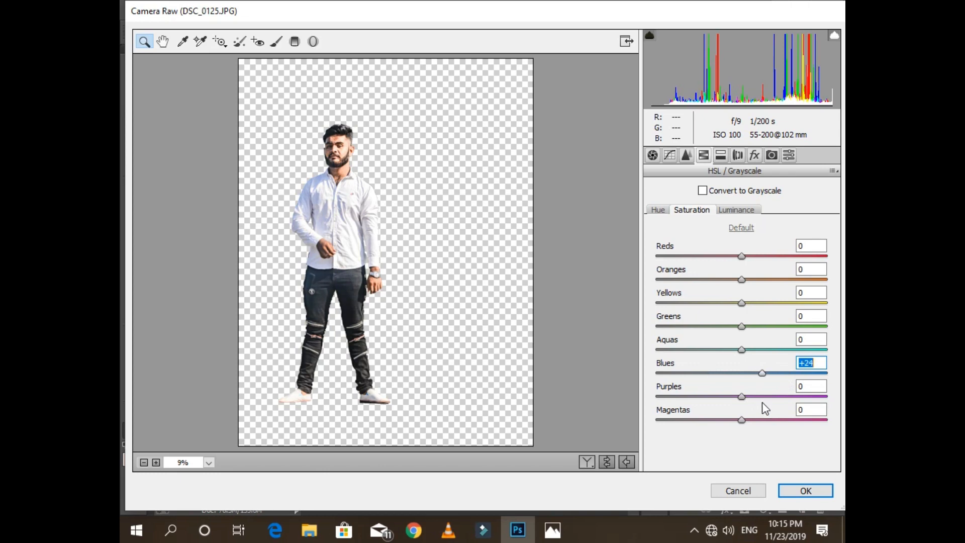
{"action": "left_click_drag", "start_coordinate": [742, 350], "coordinate": [779, 372]}
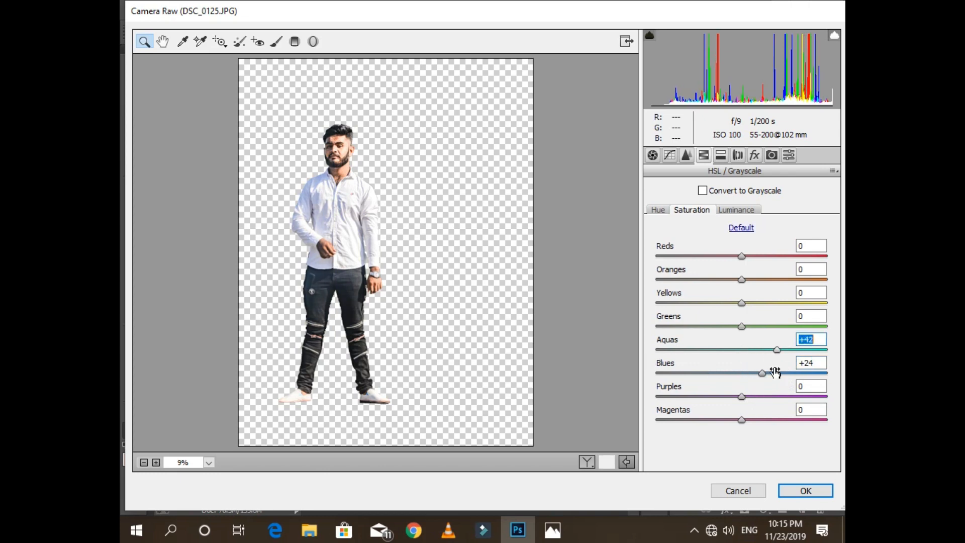
{"action": "left_click_drag", "start_coordinate": [742, 280], "coordinate": [756, 281]}
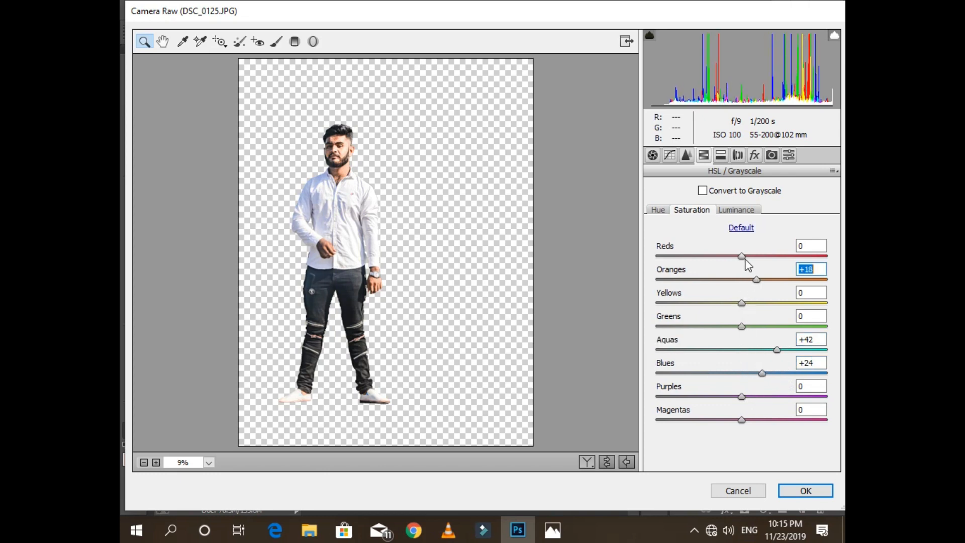
{"action": "left_click", "coordinate": [738, 210]}
{"action": "left_click_drag", "start_coordinate": [770, 270], "coordinate": [726, 284]}
{"action": "left_click", "coordinate": [692, 210]}
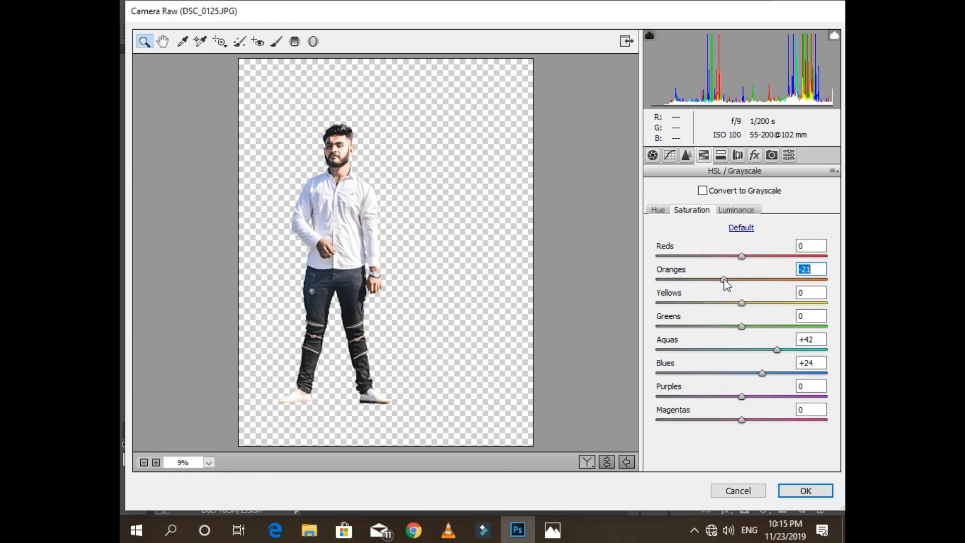
{"action": "left_click", "coordinate": [815, 492]}
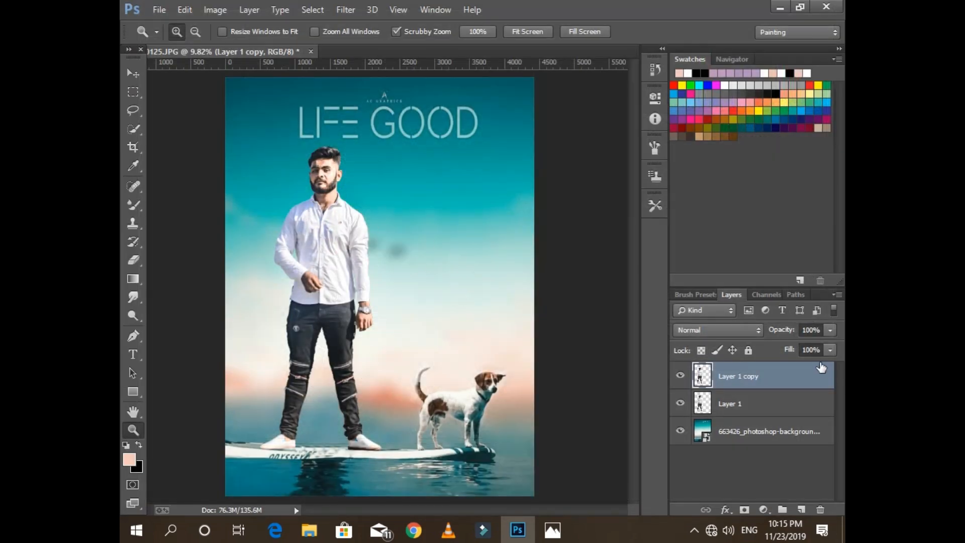
- Reduce the fill of Layer 1 copy to 16%, check the face up close, and merge the copy down into Layer 1
{"action": "left_click", "coordinate": [831, 350]}
{"action": "left_click_drag", "start_coordinate": [832, 366], "coordinate": [810, 366]}
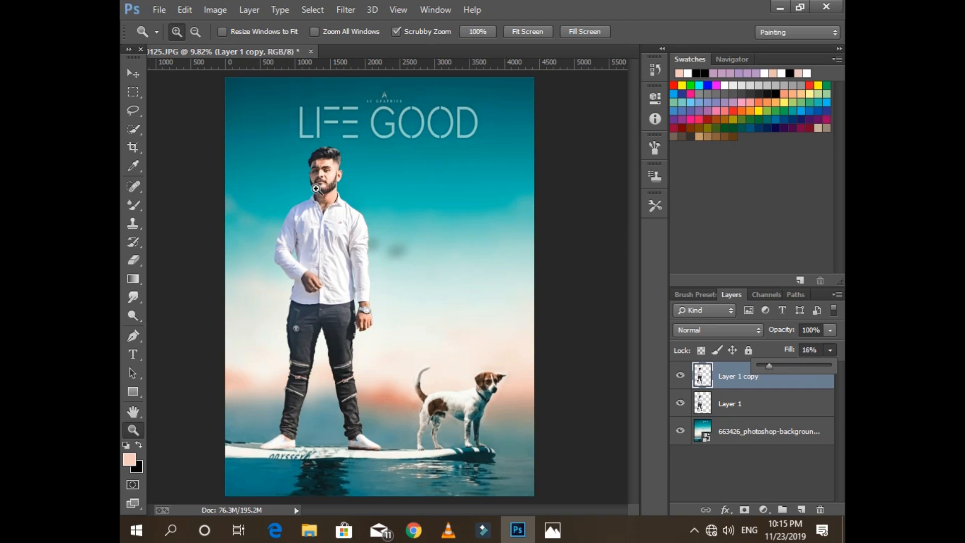
{"action": "left_click", "coordinate": [316, 189]}
{"action": "left_click", "coordinate": [316, 189]}
{"action": "left_click", "coordinate": [317, 189]}
{"action": "left_click", "coordinate": [318, 189]}
{"action": "left_click", "coordinate": [318, 189]}
{"action": "right_click", "coordinate": [343, 198]}
{"action": "left_click", "coordinate": [364, 207]}
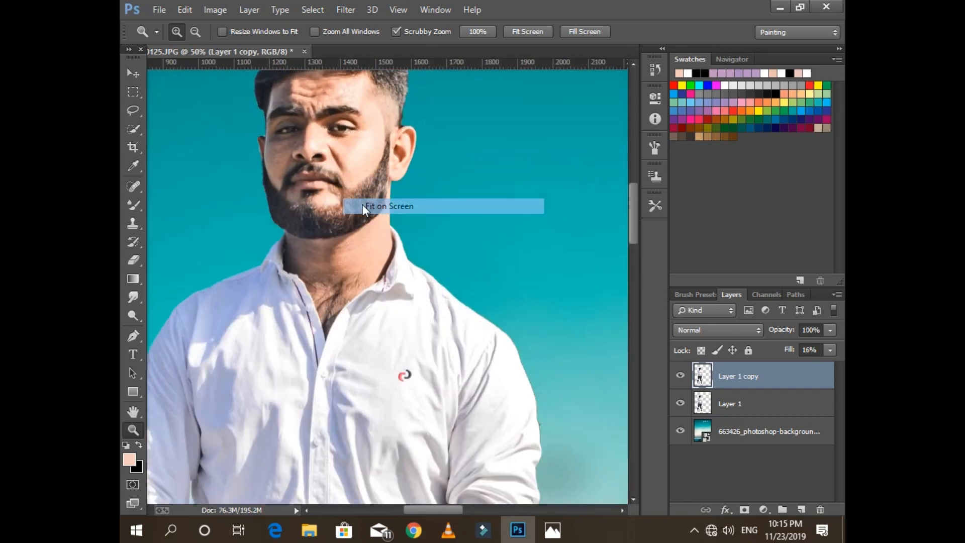
{"action": "left_click", "coordinate": [838, 297]}
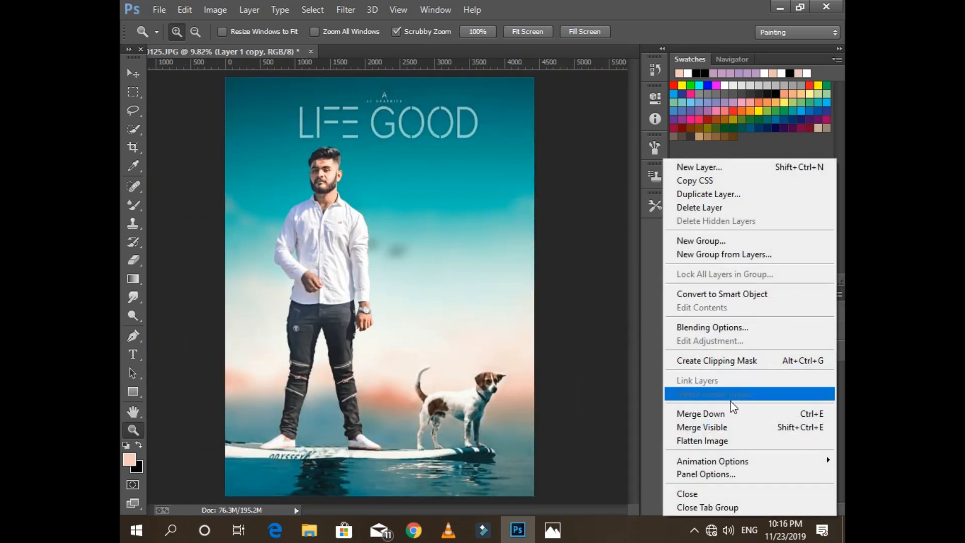
{"action": "left_click", "coordinate": [732, 416]}
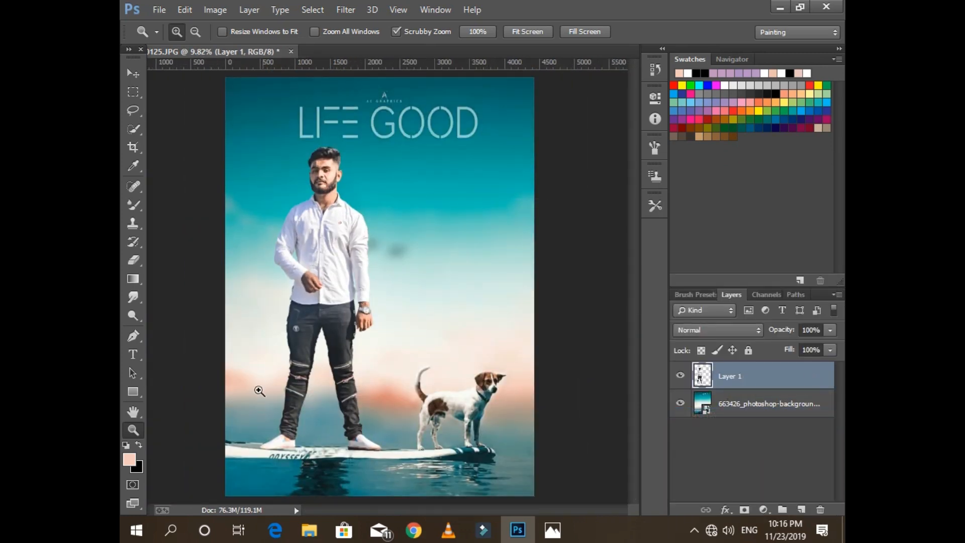
- Smooth the skin on the man's face and neck with the Smudge tool at 96 px and 14% strength
{"action": "left_click_drag", "start_coordinate": [318, 193], "coordinate": [319, 168]}
{"action": "left_click", "coordinate": [350, 239]}
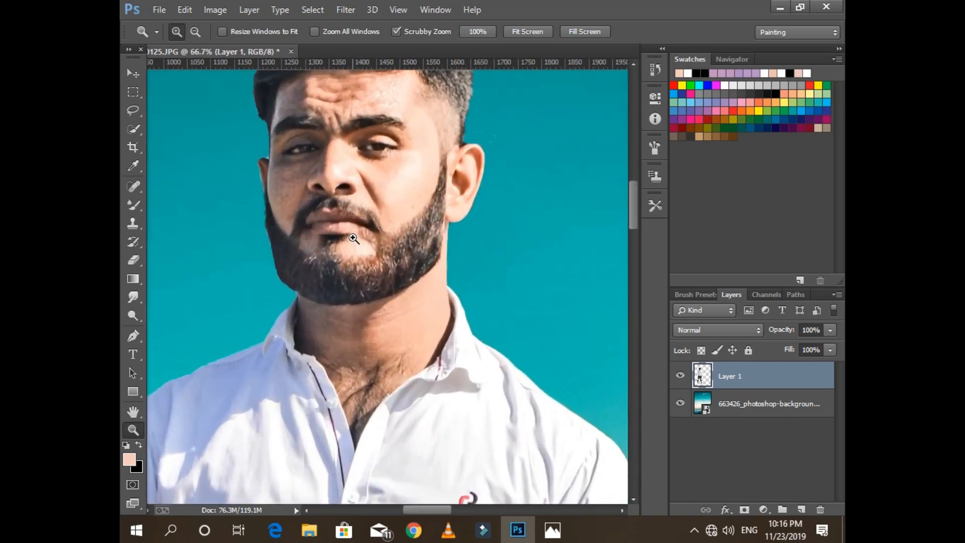
{"action": "scroll", "coordinate": [234, 205], "scroll_direction": "up", "scroll_amount": 1}
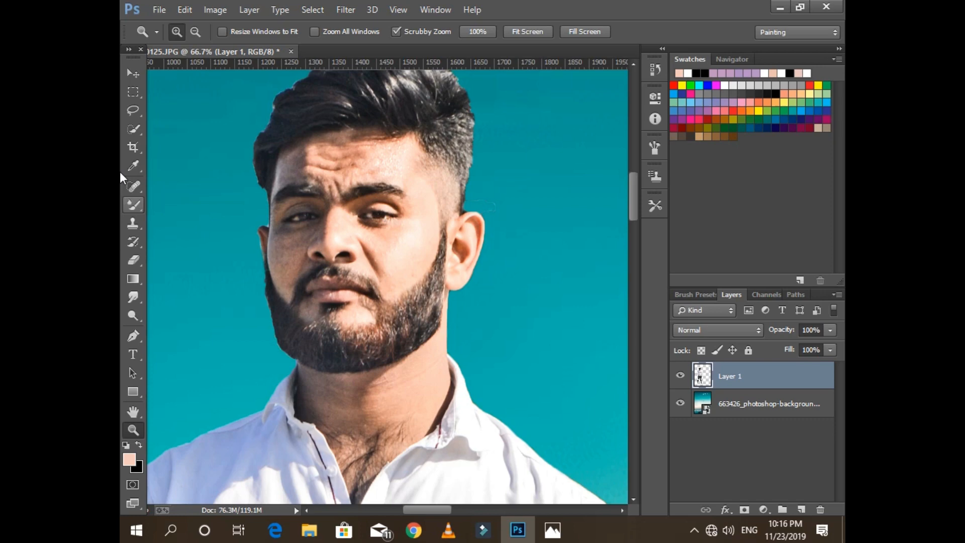
{"action": "left_click", "coordinate": [133, 298]}
{"action": "right_click", "coordinate": [358, 176]}
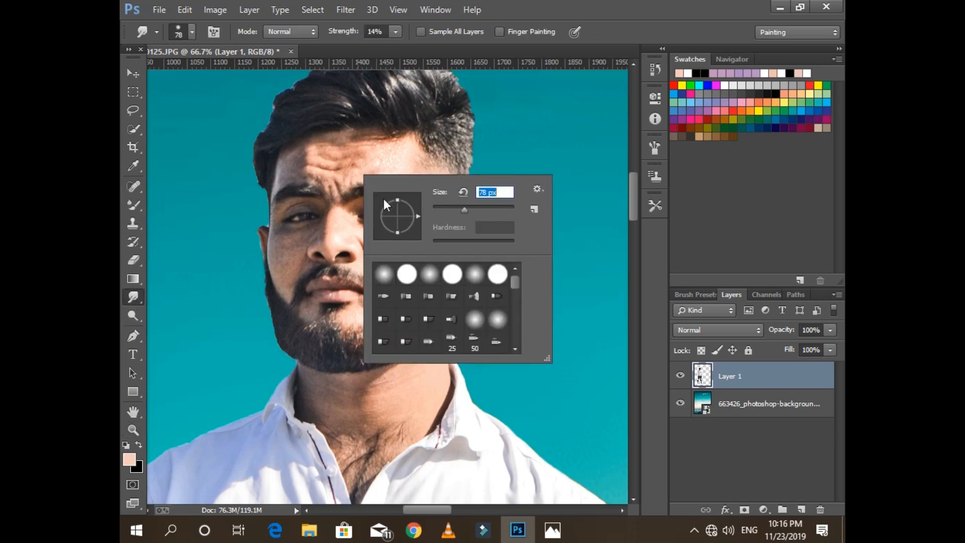
{"action": "left_click", "coordinate": [302, 170]}
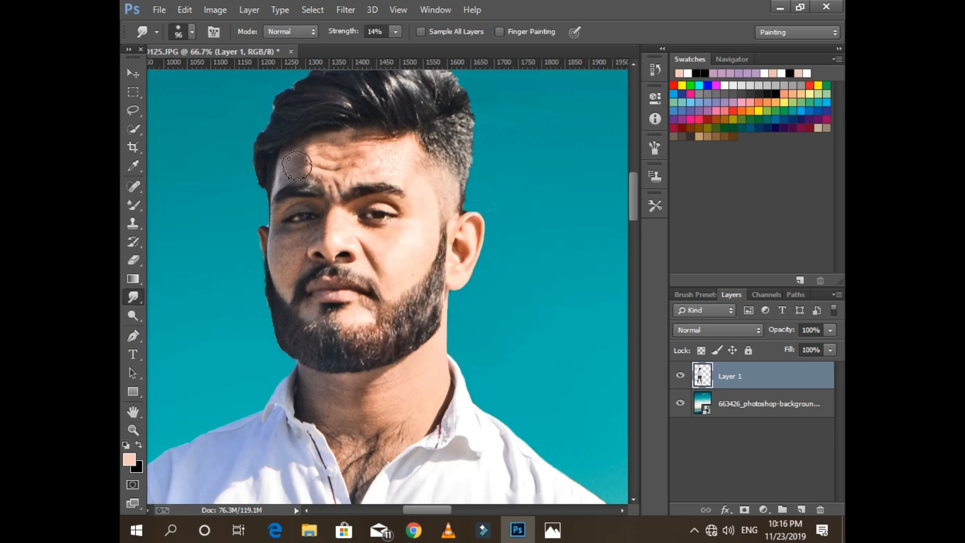
{"action": "mouse_move", "coordinate": [297, 166]}
{"action": "left_mouse_down"}
{"action": "mouse_move", "coordinate": [362, 165]}
{"action": "mouse_move", "coordinate": [345, 176]}
{"action": "mouse_move", "coordinate": [336, 160]}
{"action": "mouse_move", "coordinate": [331, 184]}
{"action": "mouse_move", "coordinate": [341, 138]}
{"action": "mouse_move", "coordinate": [331, 148]}
{"action": "mouse_move", "coordinate": [402, 147]}
{"action": "mouse_move", "coordinate": [401, 167]}
{"action": "mouse_move", "coordinate": [340, 169]}
{"action": "mouse_move", "coordinate": [394, 187]}
{"action": "mouse_move", "coordinate": [417, 228]}
{"action": "mouse_move", "coordinate": [404, 270]}
{"action": "mouse_move", "coordinate": [379, 259]}
{"action": "mouse_move", "coordinate": [394, 247]}
{"action": "mouse_move", "coordinate": [356, 230]}
{"action": "mouse_move", "coordinate": [307, 230]}
{"action": "mouse_move", "coordinate": [296, 250]}
{"action": "mouse_move", "coordinate": [288, 238]}
{"action": "mouse_move", "coordinate": [287, 280]}
{"action": "mouse_move", "coordinate": [283, 207]}
{"action": "mouse_move", "coordinate": [302, 204]}
{"action": "mouse_move", "coordinate": [270, 172]}
{"action": "left_mouse_up"}
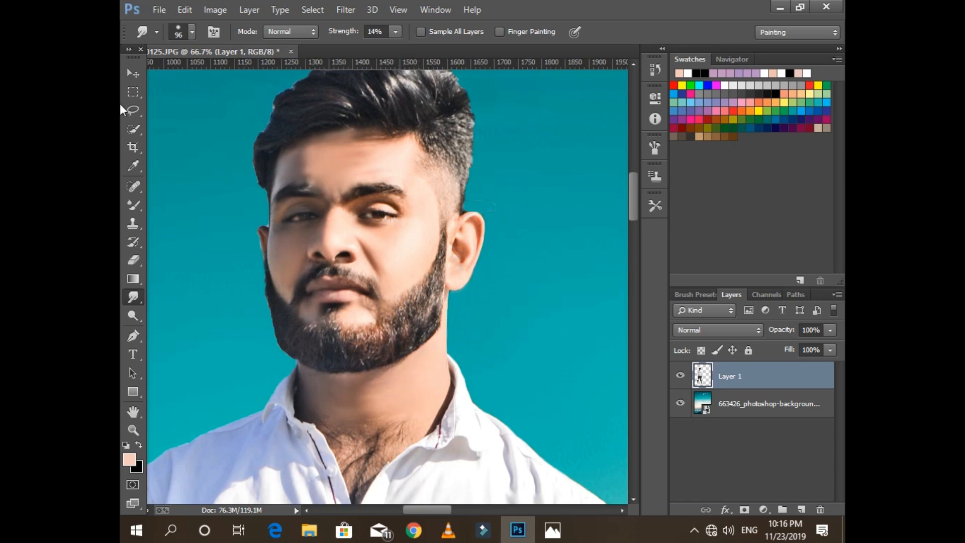
{"action": "left_click", "coordinate": [133, 260]}
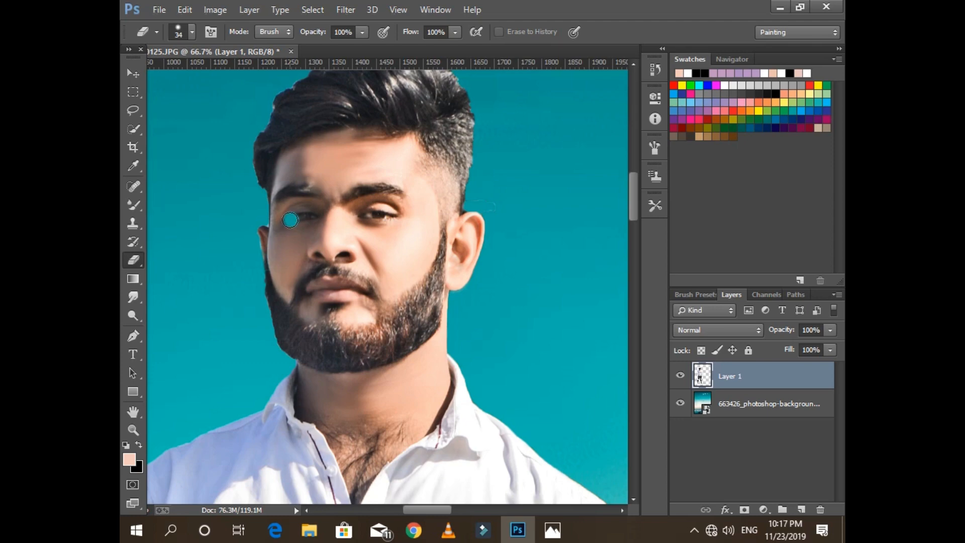
{"action": "key", "text": "ctrl+z"}
- Duplicate the smoothed Layer 1 and merge the copy back down into it
{"action": "left_click", "coordinate": [141, 433]}
{"action": "right_click", "coordinate": [320, 378]}
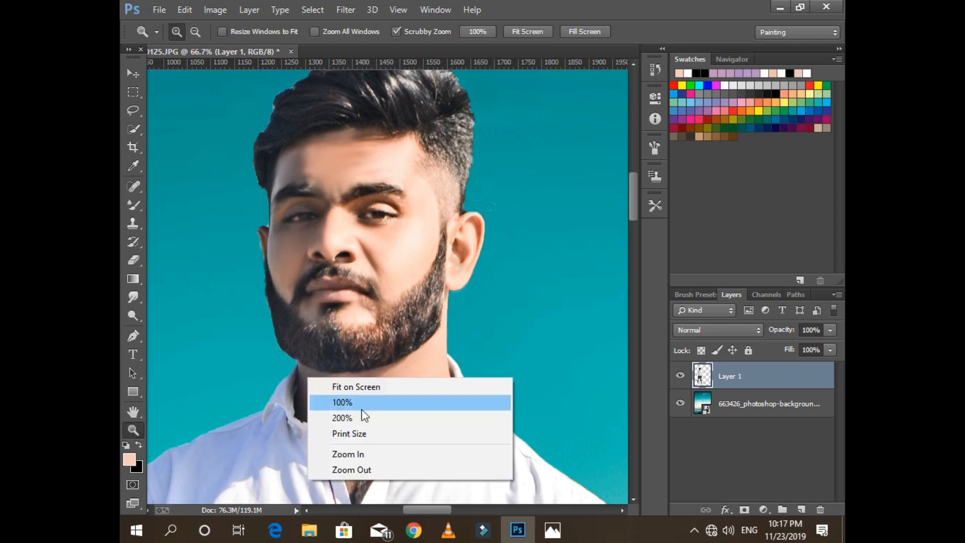
{"action": "left_click", "coordinate": [370, 391]}
{"action": "left_click_drag", "start_coordinate": [798, 383], "coordinate": [801, 509]}
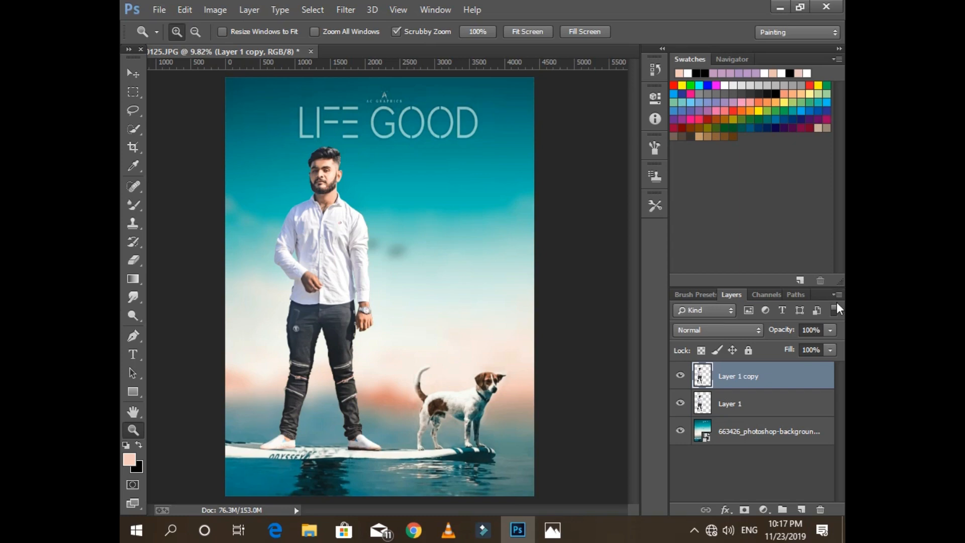
{"action": "left_click", "coordinate": [837, 295]}
{"action": "left_click", "coordinate": [758, 409]}
- Scale the man on Layer 1 down to about 95% width and 89% height, keeping his feet on the surfboard
{"action": "left_click", "coordinate": [133, 74]}
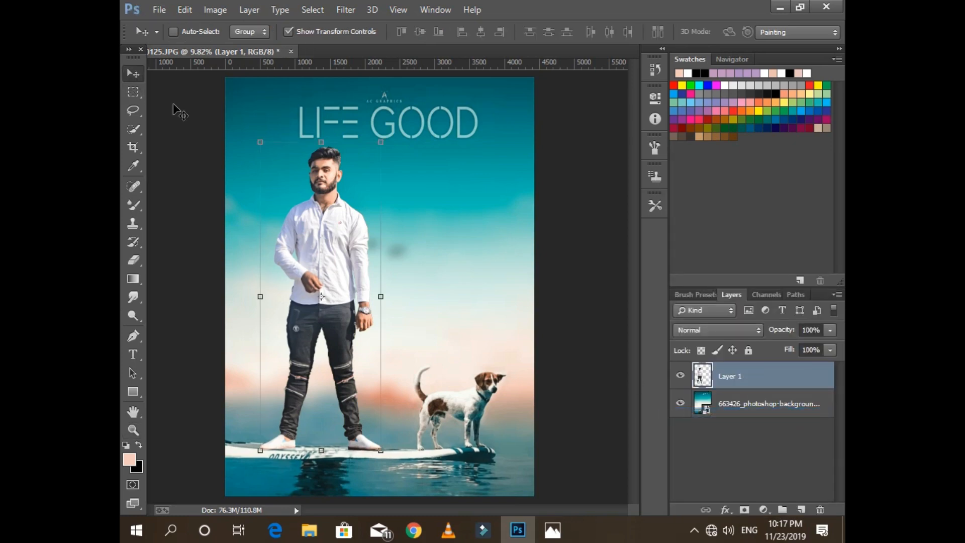
{"action": "left_click_drag", "start_coordinate": [260, 145], "coordinate": [267, 180]}
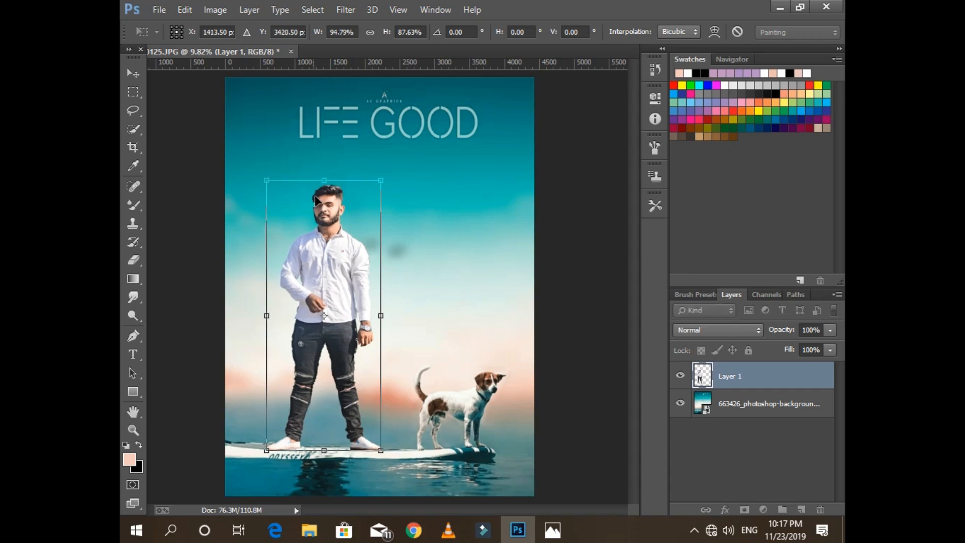
{"action": "left_click_drag", "start_coordinate": [325, 179], "coordinate": [324, 176]}
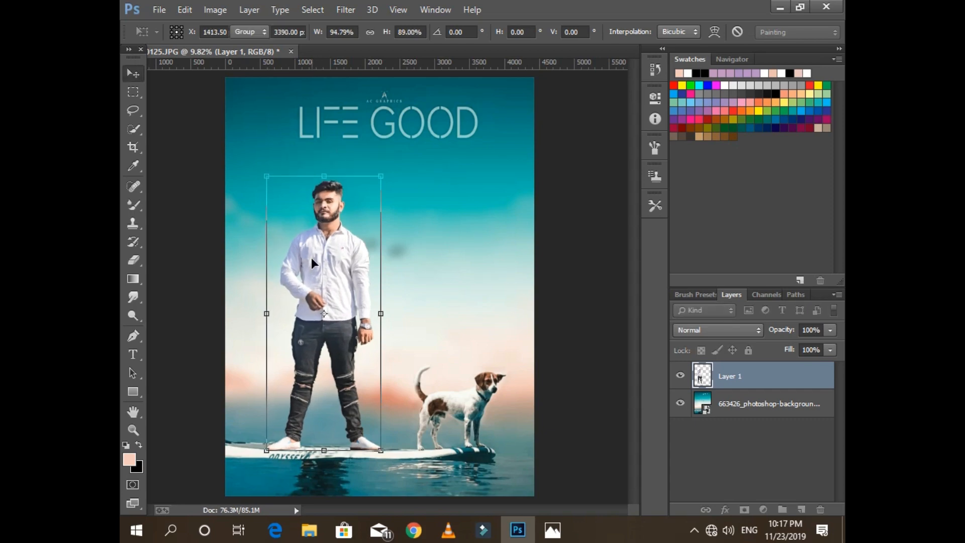
{"action": "key", "text": "Return"}
- Narrow and shorten the man further and reposition him on the surfboard close to the dog
{"action": "left_click_drag", "start_coordinate": [270, 313], "coordinate": [297, 322]}
{"action": "key", "text": "Return"}
{"action": "left_click_drag", "start_coordinate": [322, 174], "coordinate": [325, 196]}
{"action": "left_click_drag", "start_coordinate": [265, 311], "coordinate": [339, 287]}
{"action": "key", "text": "Return"}
{"action": "key", "text": "ctrl+t"}
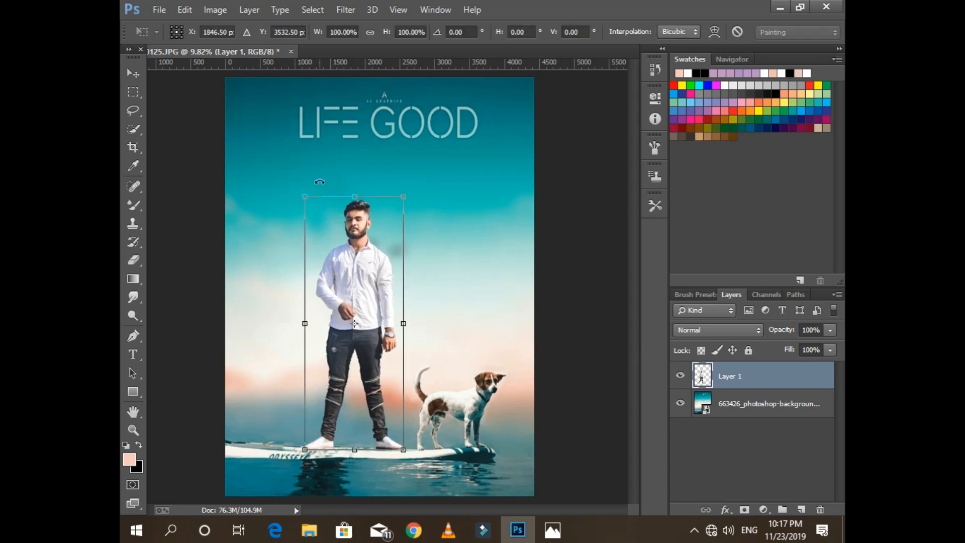
{"action": "left_click_drag", "start_coordinate": [319, 182], "coordinate": [319, 184]}
{"action": "key", "text": "Return"}
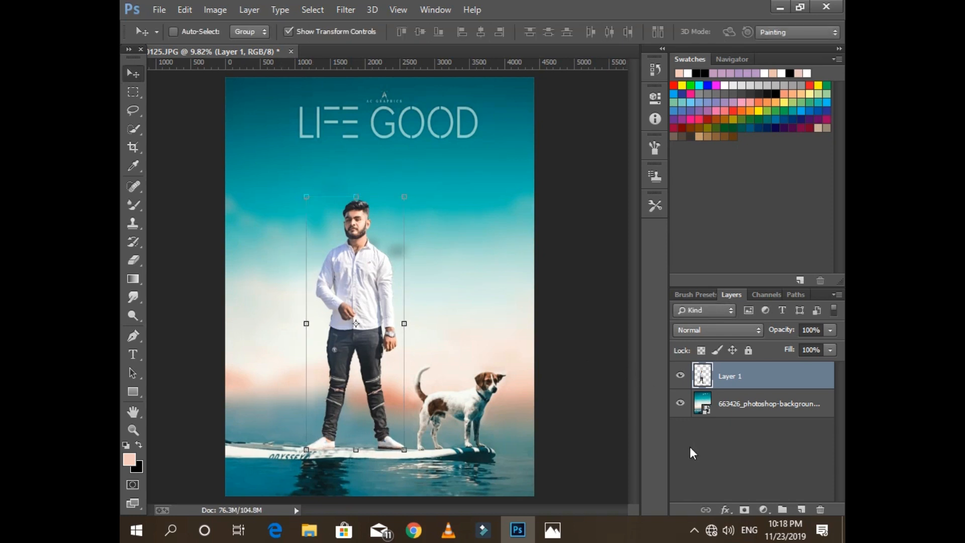
- Duplicate Layer 1 and make the copy's temperature slightly cooler with the Camera Raw filter
{"action": "left_click", "coordinate": [690, 447]}
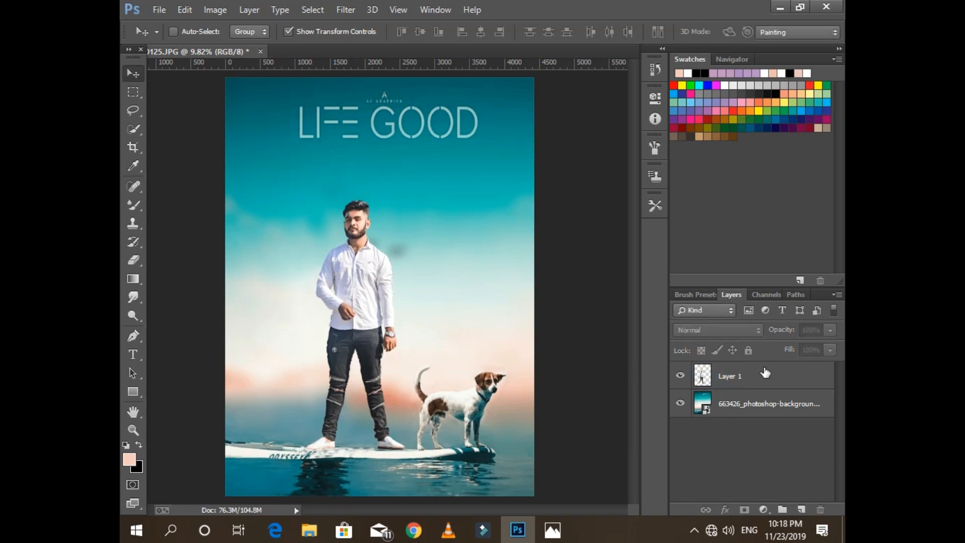
{"action": "left_click_drag", "start_coordinate": [766, 372], "coordinate": [802, 510]}
{"action": "left_click", "coordinate": [346, 10]}
{"action": "left_click", "coordinate": [375, 91]}
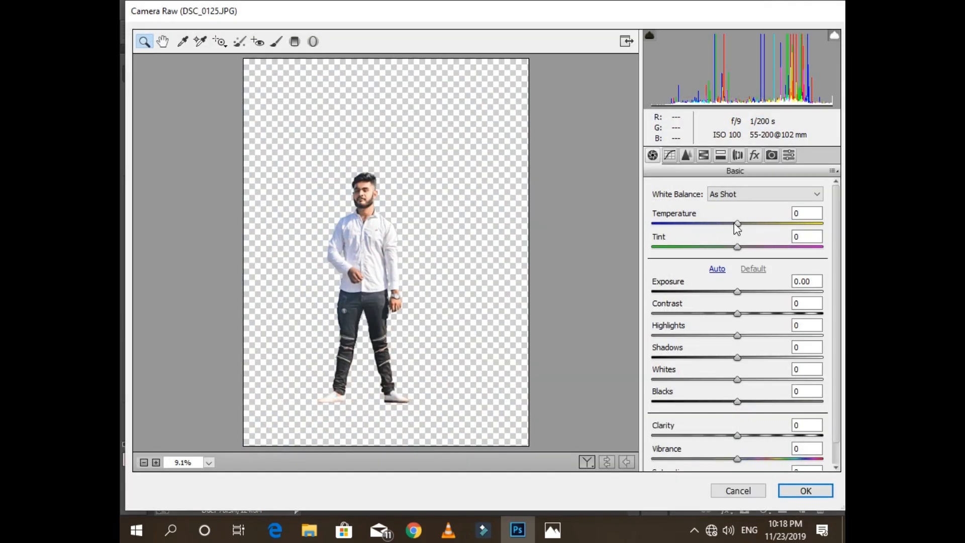
{"action": "left_click_drag", "start_coordinate": [735, 222], "coordinate": [730, 227]}
- Set the HSL saturation of Blues to +56 and the hue of Blues to -40, and apply the Camera Raw filter
{"action": "left_click", "coordinate": [704, 155]}
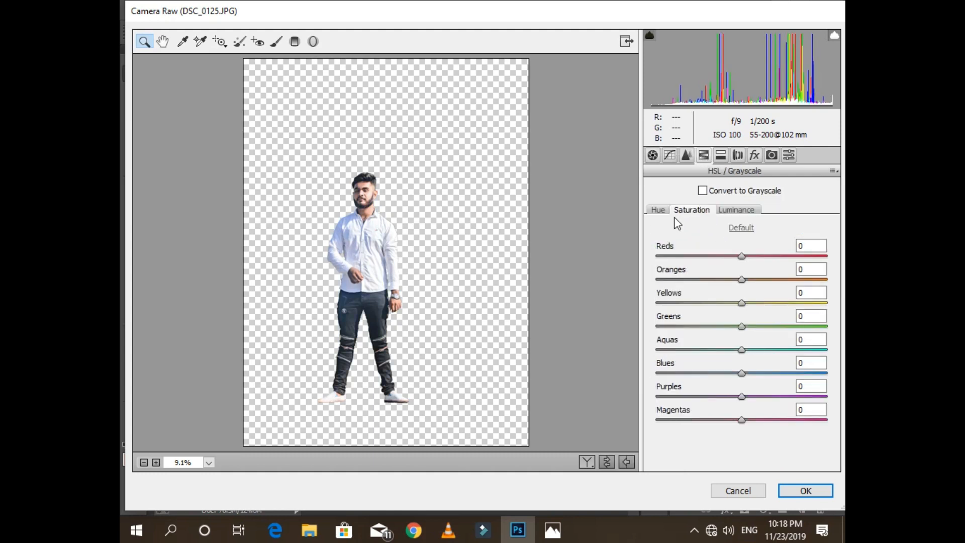
{"action": "left_click_drag", "start_coordinate": [742, 372], "coordinate": [789, 373]}
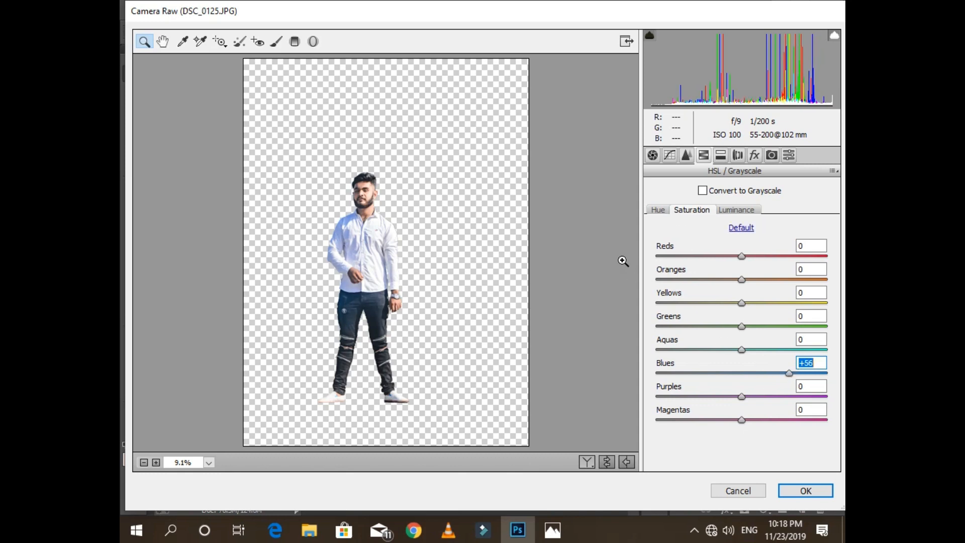
{"action": "left_click", "coordinate": [657, 210]}
{"action": "left_click_drag", "start_coordinate": [720, 382], "coordinate": [711, 377]}
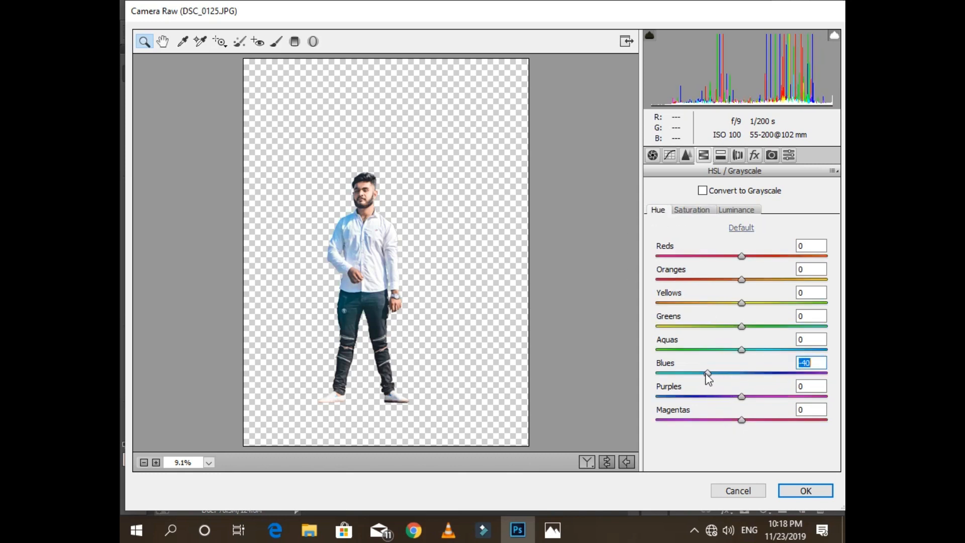
{"action": "left_click", "coordinate": [800, 489]}
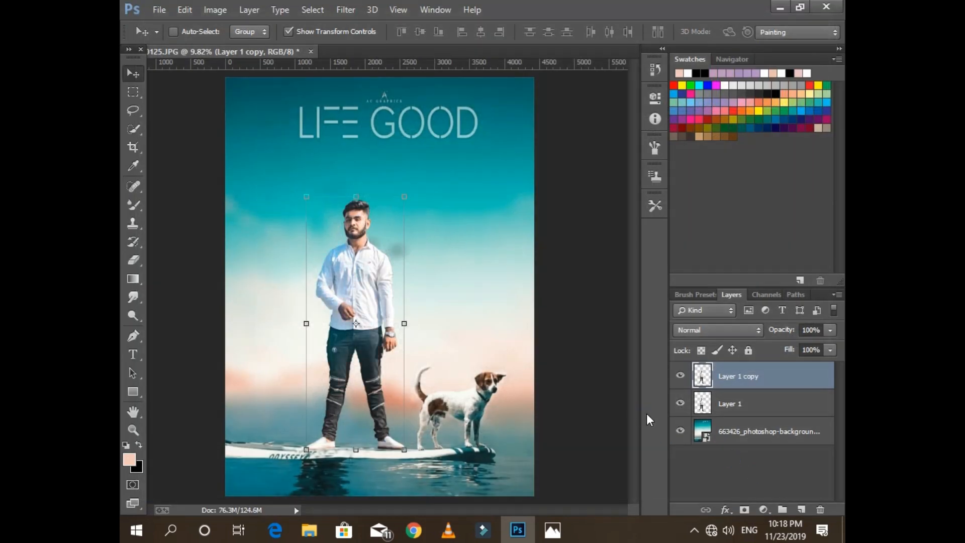
- Merge Layer 1 copy down into Layer 1 and duplicate the merged layer
{"action": "left_click", "coordinate": [838, 295]}
{"action": "left_click", "coordinate": [685, 405]}
{"action": "left_click_drag", "start_coordinate": [734, 377], "coordinate": [800, 509]}
- Cool the duplicate's temperature slightly in the Camera Raw filter, set the HSL hue of Blues to -33, and apply
{"action": "left_click", "coordinate": [345, 12]}
{"action": "left_click", "coordinate": [363, 93]}
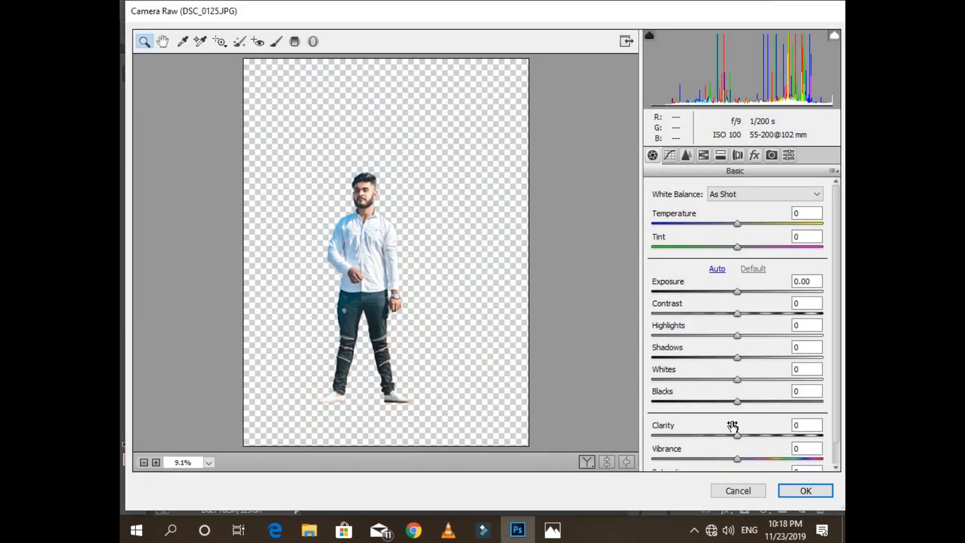
{"action": "left_click_drag", "start_coordinate": [730, 215], "coordinate": [731, 220]}
{"action": "left_click", "coordinate": [706, 157]}
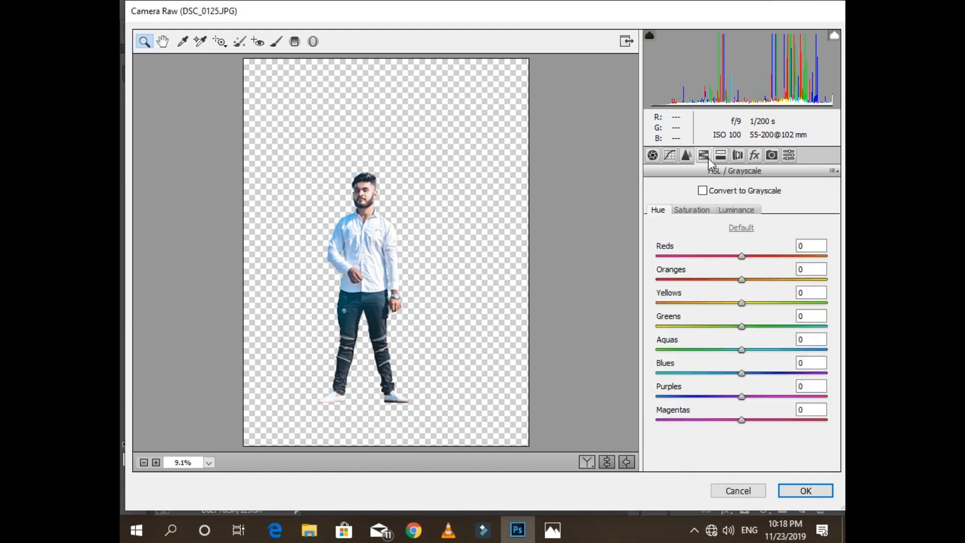
{"action": "left_click_drag", "start_coordinate": [742, 375], "coordinate": [717, 375]}
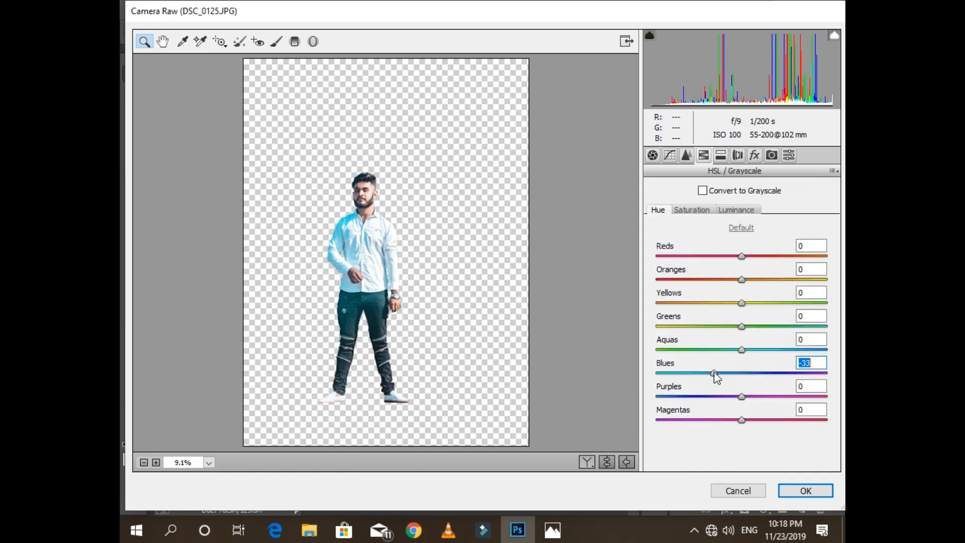
{"action": "left_click", "coordinate": [806, 491]}
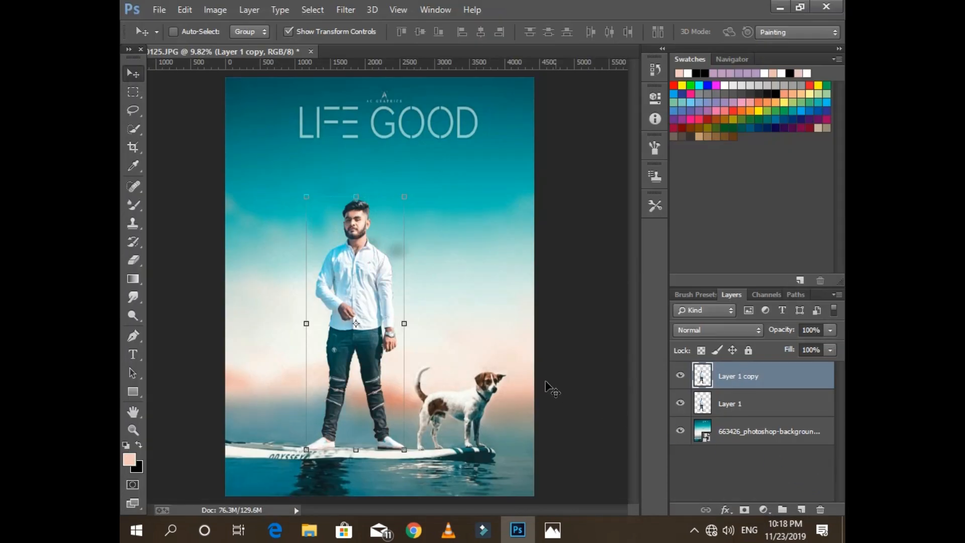
- Erase the bluish grading from the man's face and neck on Layer 1 copy with a 96 px Eraser, and merge the copy down
{"action": "left_click", "coordinate": [133, 430]}
{"action": "left_click_drag", "start_coordinate": [312, 243], "coordinate": [312, 244]}
{"action": "left_click_drag", "start_coordinate": [471, 222], "coordinate": [504, 210]}
{"action": "scroll", "coordinate": [503, 210], "scroll_direction": "up", "scroll_amount": 3}
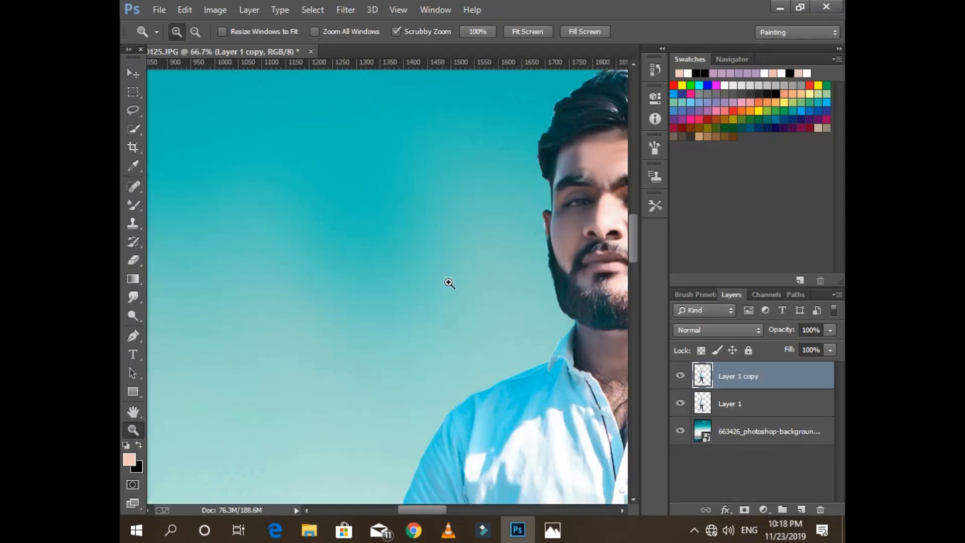
{"action": "scroll", "coordinate": [490, 373], "scroll_direction": "up", "scroll_amount": 2}
{"action": "left_click_drag", "start_coordinate": [440, 509], "coordinate": [459, 509]}
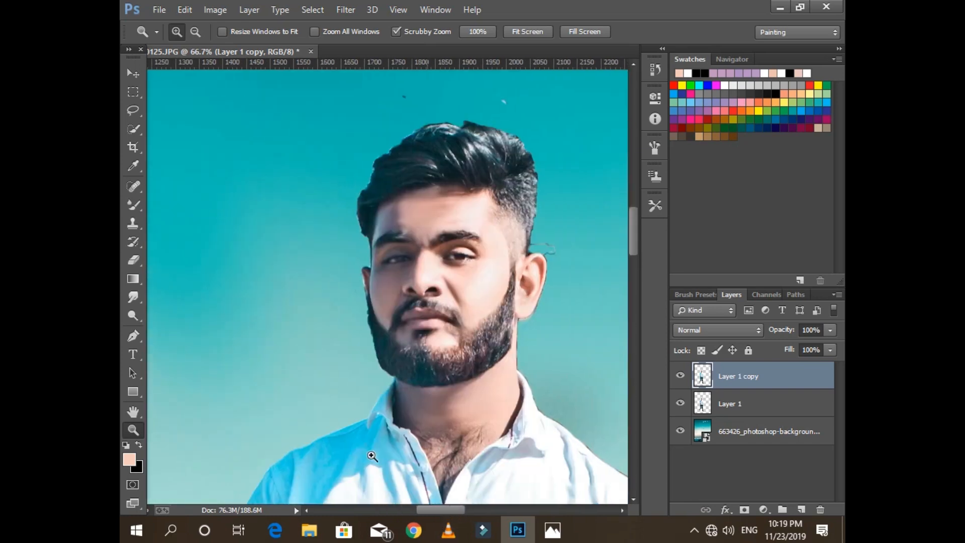
{"action": "left_click", "coordinate": [133, 260]}
{"action": "right_click", "coordinate": [364, 213]}
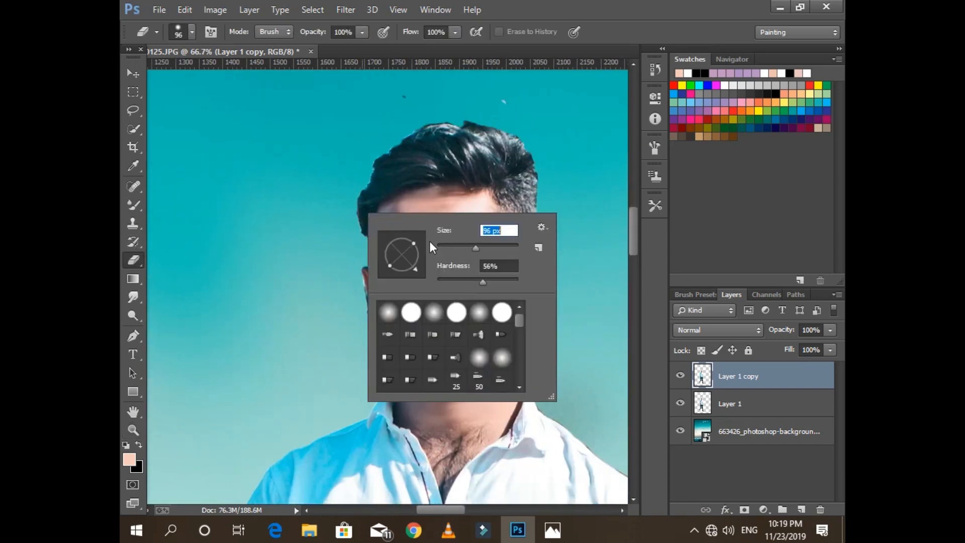
{"action": "key", "text": "Return"}
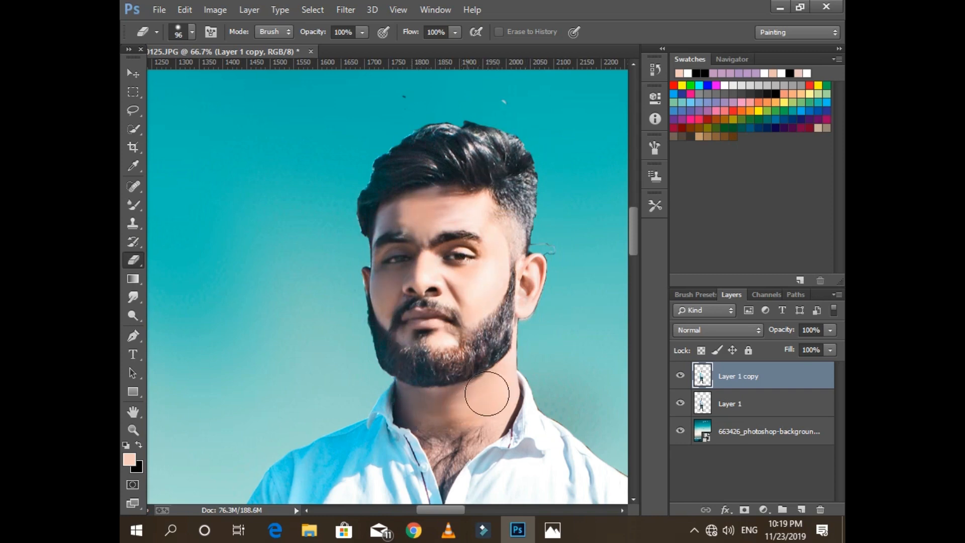
{"action": "left_click", "coordinate": [838, 295]}
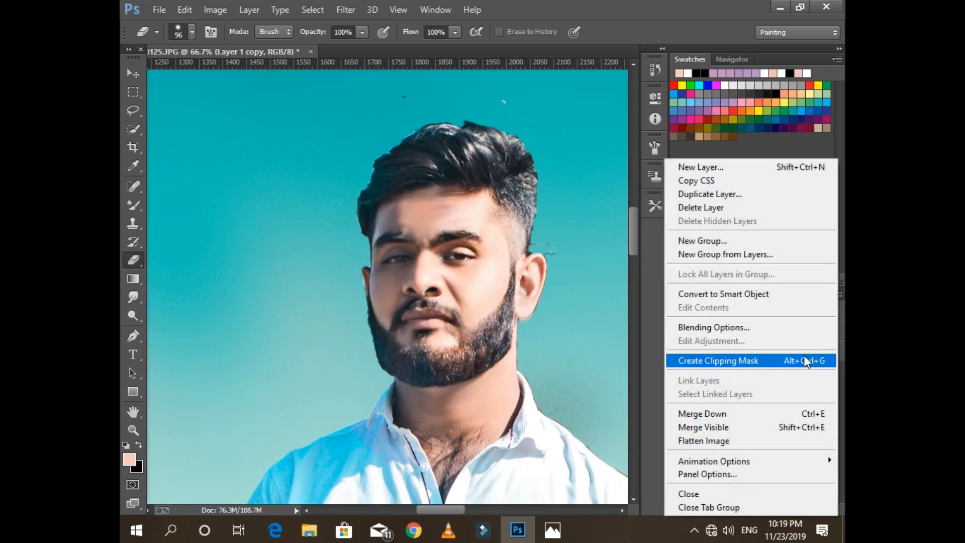
{"action": "left_click", "coordinate": [777, 413]}
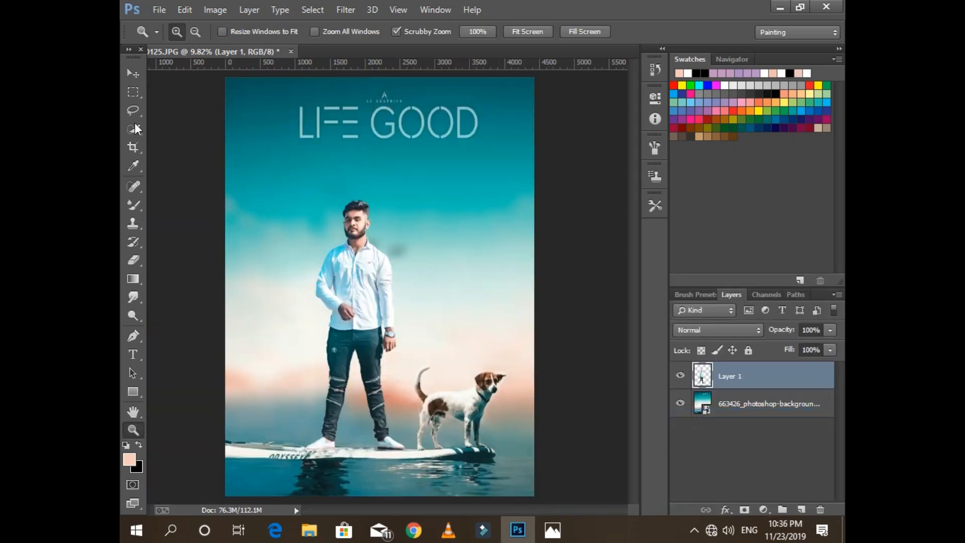
- Move the man along the surfboard away from the dog, keeping only the single Layer 1
{"action": "left_click", "coordinate": [133, 74]}
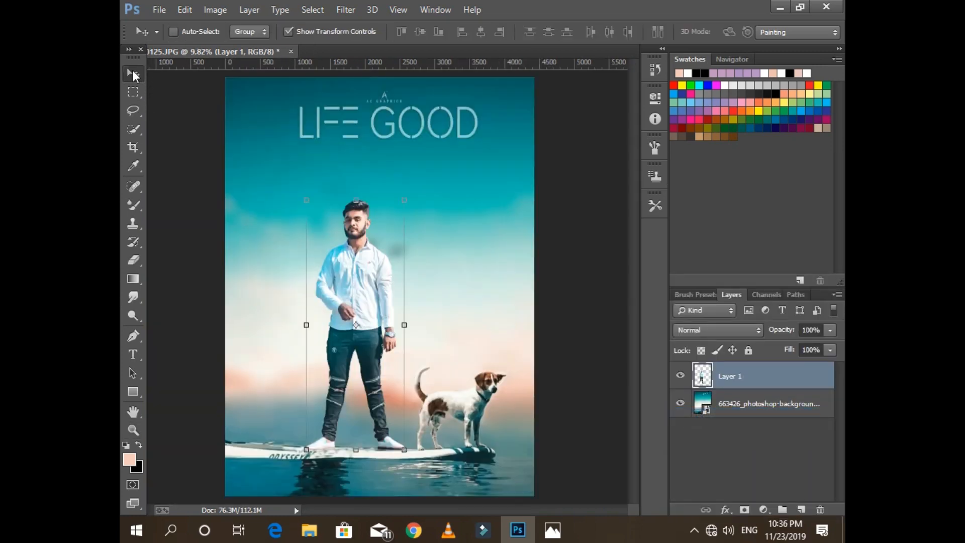
{"action": "left_click_drag", "start_coordinate": [335, 243], "coordinate": [310, 249]}
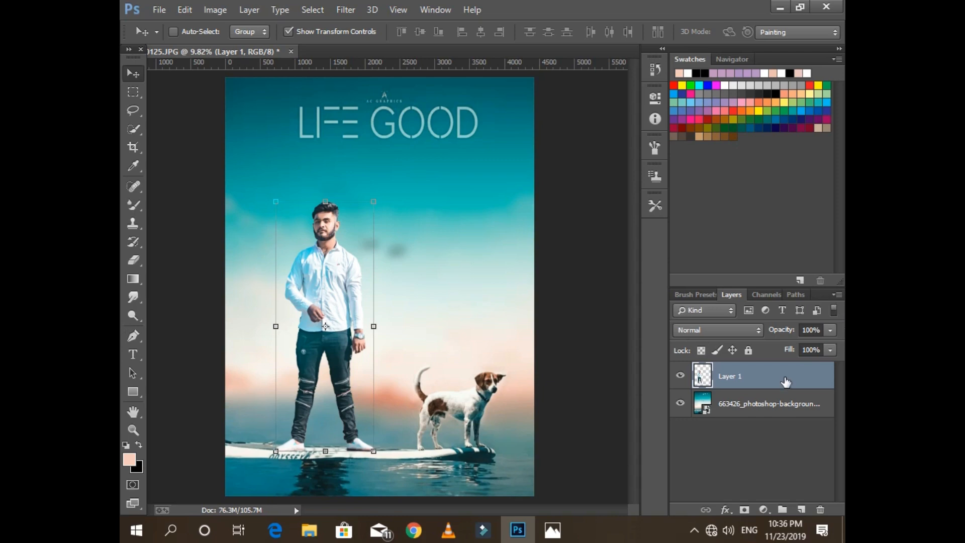
{"action": "left_click_drag", "start_coordinate": [785, 382], "coordinate": [802, 509]}
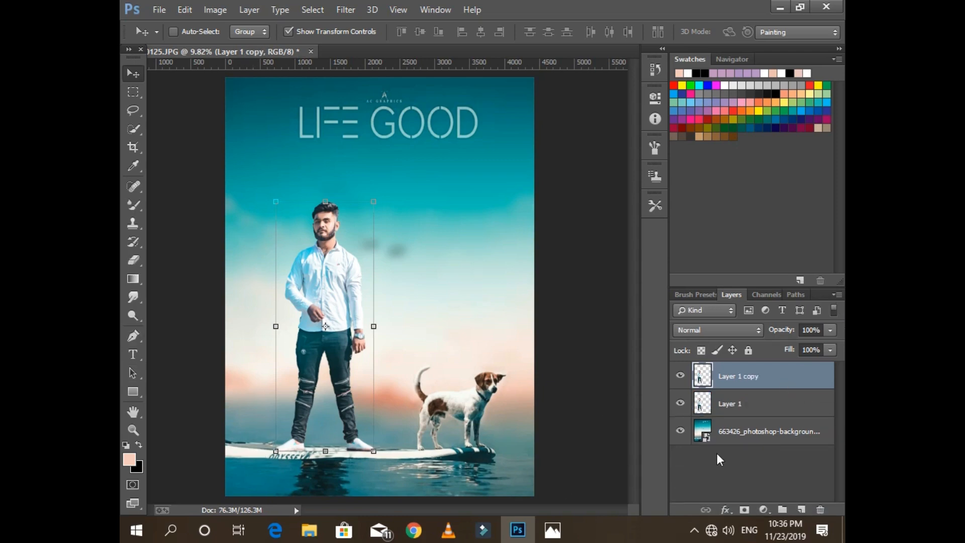
{"action": "left_click", "coordinate": [820, 511]}
- Add a new empty layer above Layer 1 and make black the foreground colour
{"action": "left_click", "coordinate": [802, 510]}
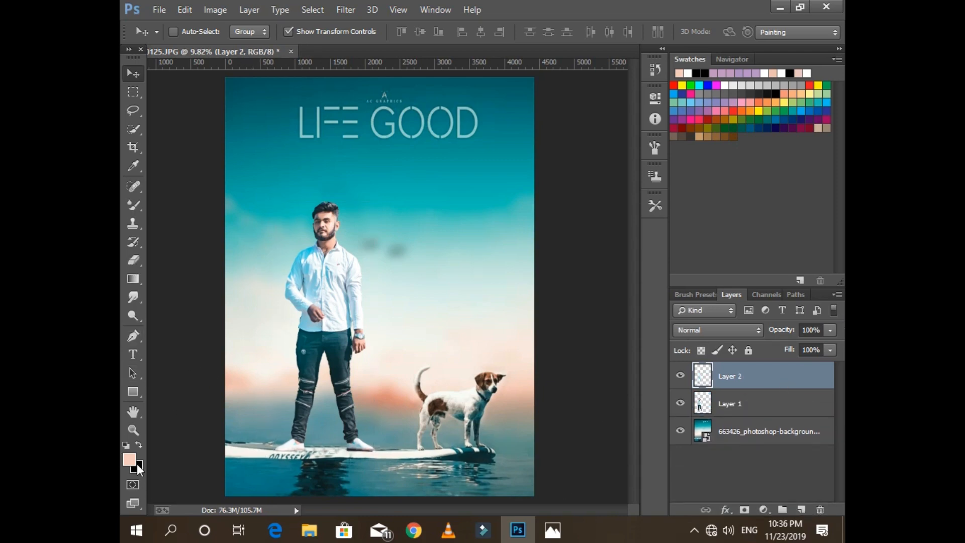
{"action": "left_click", "coordinate": [137, 464]}
{"action": "left_click", "coordinate": [619, 134]}
{"action": "left_click", "coordinate": [139, 445]}
- Paint black shadow strokes on Layer 2 beneath both shoes with the Brush tool at 156 px and 36% hardness
{"action": "left_click", "coordinate": [134, 430]}
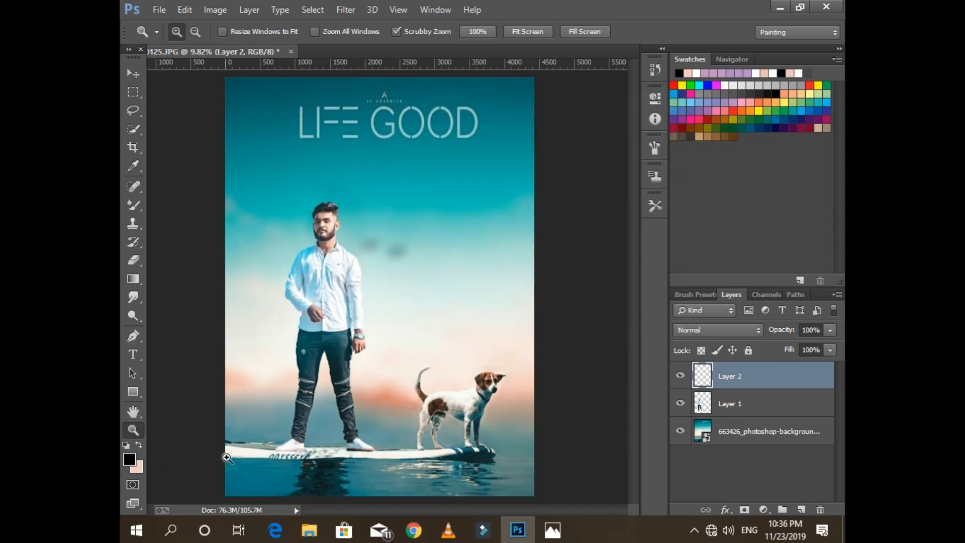
{"action": "left_click_drag", "start_coordinate": [227, 458], "coordinate": [270, 389]}
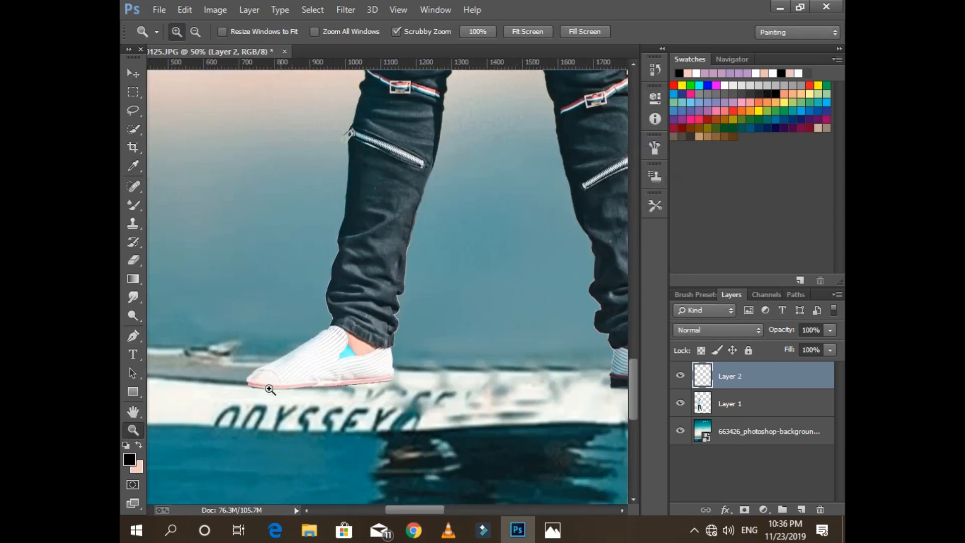
{"action": "scroll", "coordinate": [270, 390], "scroll_direction": "down", "scroll_amount": 1}
{"action": "right_click", "coordinate": [134, 206]}
{"action": "left_click", "coordinate": [174, 202]}
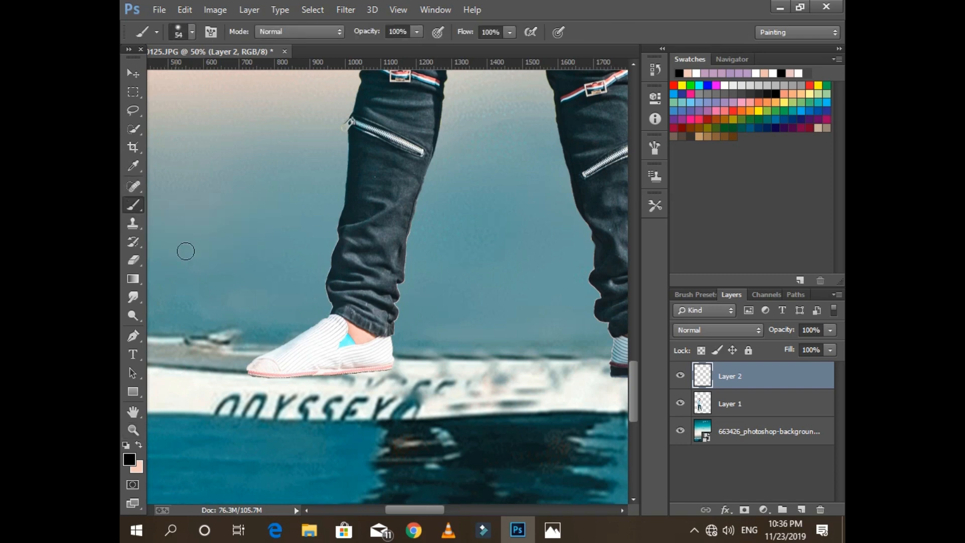
{"action": "right_click", "coordinate": [349, 365]}
{"action": "left_click", "coordinate": [463, 362]}
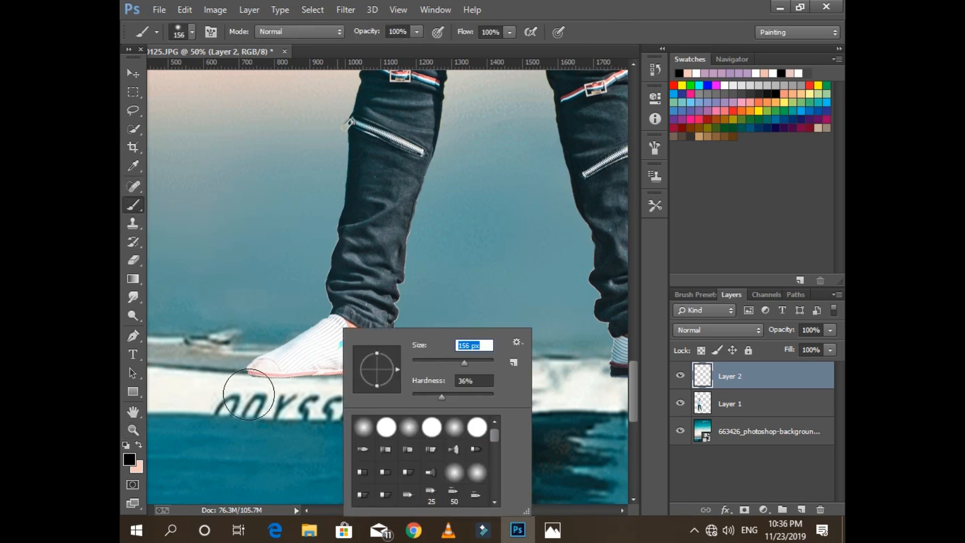
{"action": "mouse_move", "coordinate": [264, 390]}
{"action": "left_mouse_down"}
{"action": "mouse_move", "coordinate": [401, 387]}
{"action": "mouse_move", "coordinate": [456, 512]}
{"action": "mouse_move", "coordinate": [463, 388]}
{"action": "mouse_move", "coordinate": [505, 384]}
{"action": "left_mouse_up"}
{"action": "scroll", "coordinate": [401, 387], "scroll_direction": "right", "scroll_amount": 6}
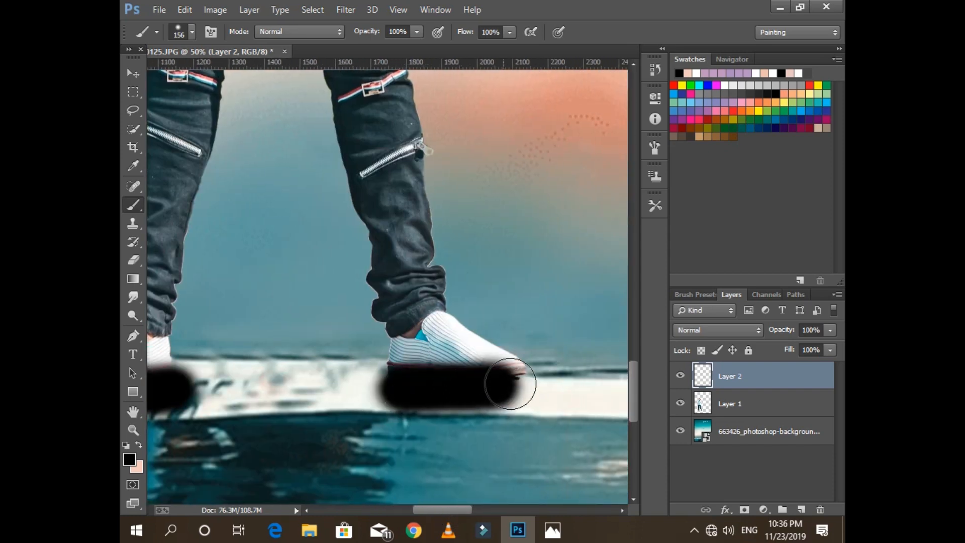
- View the whole composition and reduce the fill of the shadow layer to 53%
{"action": "left_click", "coordinate": [132, 431]}
{"action": "right_click", "coordinate": [260, 389]}
{"action": "left_click", "coordinate": [292, 399]}
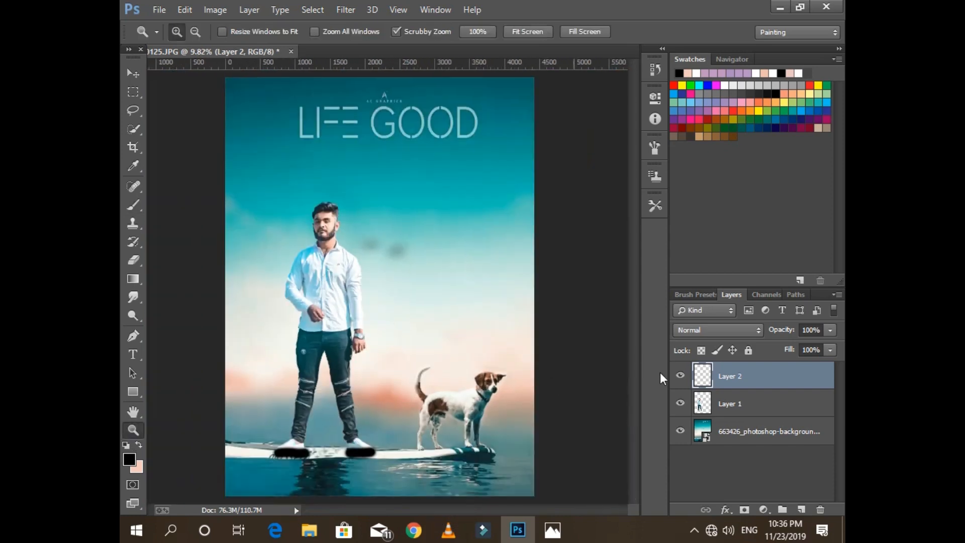
{"action": "left_click", "coordinate": [830, 351]}
{"action": "left_click_drag", "start_coordinate": [825, 363], "coordinate": [797, 360]}
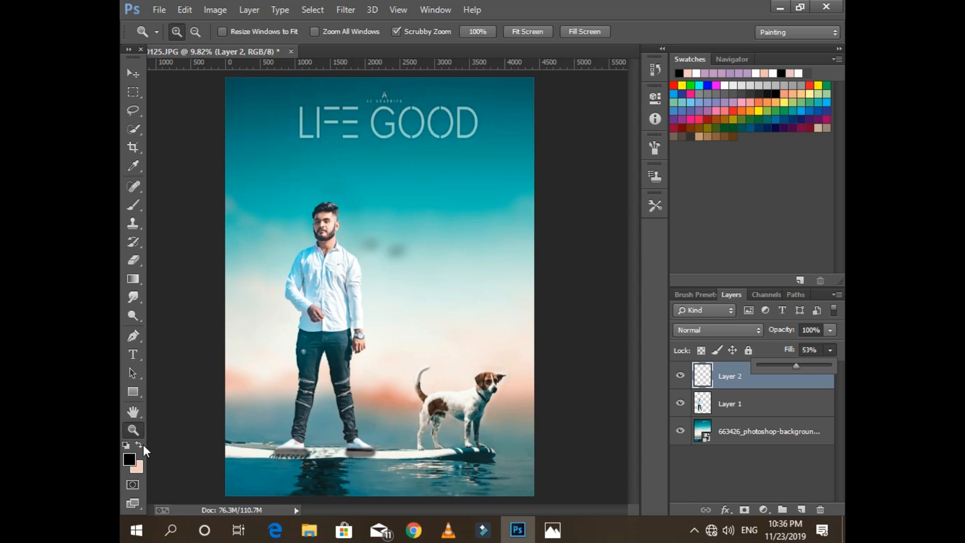
- Erase the excess shadow around the shoe farther from the dog with the Eraser at 107 px and 56% hardness
{"action": "left_click", "coordinate": [336, 467]}
{"action": "left_click", "coordinate": [280, 448]}
{"action": "left_click", "coordinate": [265, 432]}
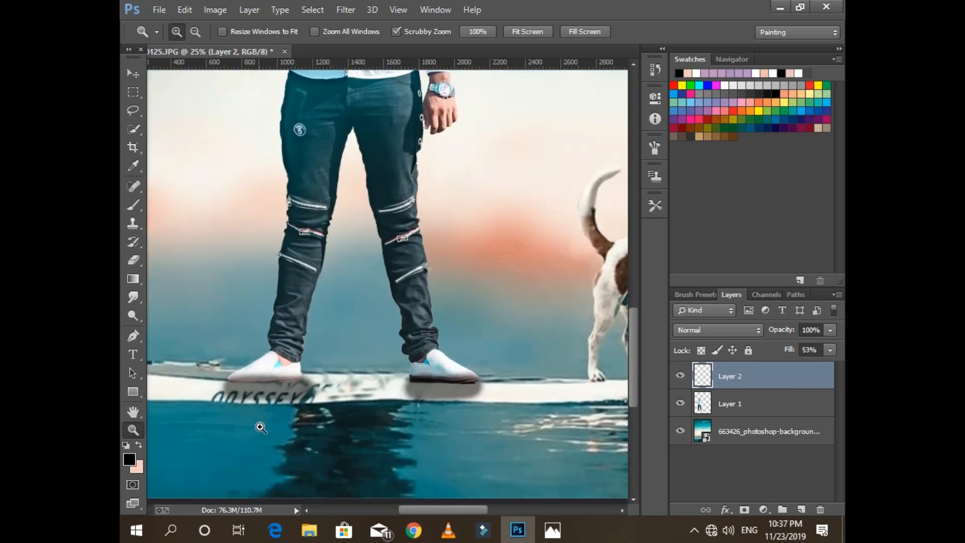
{"action": "left_click", "coordinate": [263, 423]}
{"action": "scroll", "coordinate": [244, 370], "scroll_direction": "down", "scroll_amount": 2}
{"action": "left_click", "coordinate": [235, 337]}
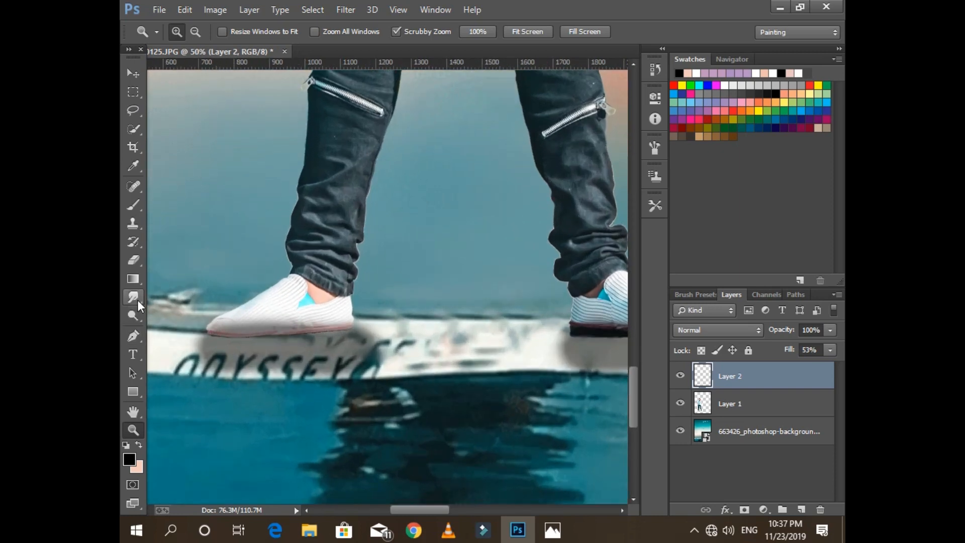
{"action": "left_click", "coordinate": [133, 260]}
{"action": "right_click", "coordinate": [224, 326]}
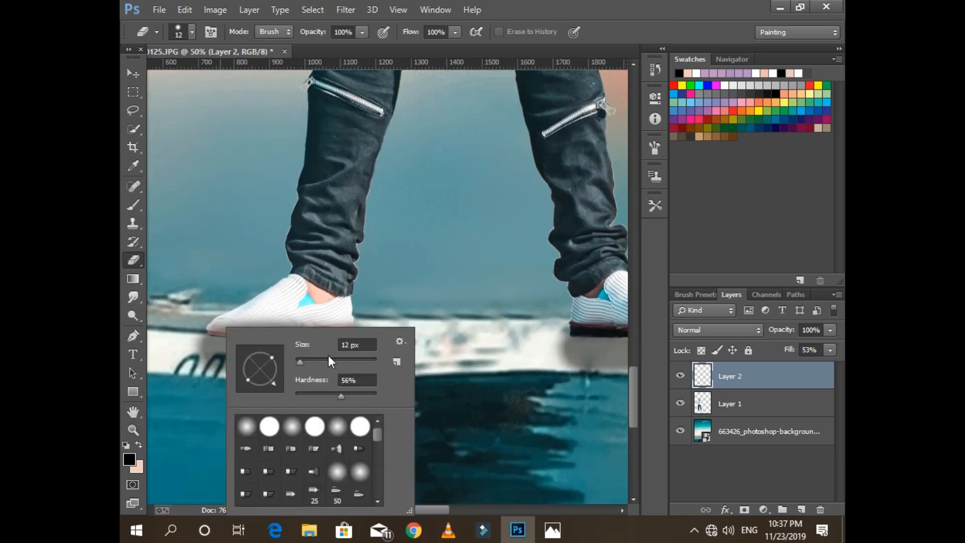
{"action": "left_click_drag", "start_coordinate": [330, 360], "coordinate": [337, 361]}
{"action": "mouse_move", "coordinate": [206, 324]}
{"action": "left_mouse_down"}
{"action": "mouse_move", "coordinate": [373, 320]}
{"action": "mouse_move", "coordinate": [354, 367]}
{"action": "mouse_move", "coordinate": [193, 382]}
{"action": "mouse_move", "coordinate": [400, 366]}
{"action": "left_mouse_up"}
- Trim the shadow beneath the shoe nearer the dog, and clean up the remaining spill below the other shoe
{"action": "left_click_drag", "start_coordinate": [422, 510], "coordinate": [458, 504]}
{"action": "mouse_move", "coordinate": [259, 361]}
{"action": "left_mouse_down"}
{"action": "mouse_move", "coordinate": [350, 370]}
{"action": "mouse_move", "coordinate": [427, 360]}
{"action": "mouse_move", "coordinate": [446, 348]}
{"action": "mouse_move", "coordinate": [392, 314]}
{"action": "mouse_move", "coordinate": [414, 316]}
{"action": "mouse_move", "coordinate": [371, 312]}
{"action": "left_mouse_up"}
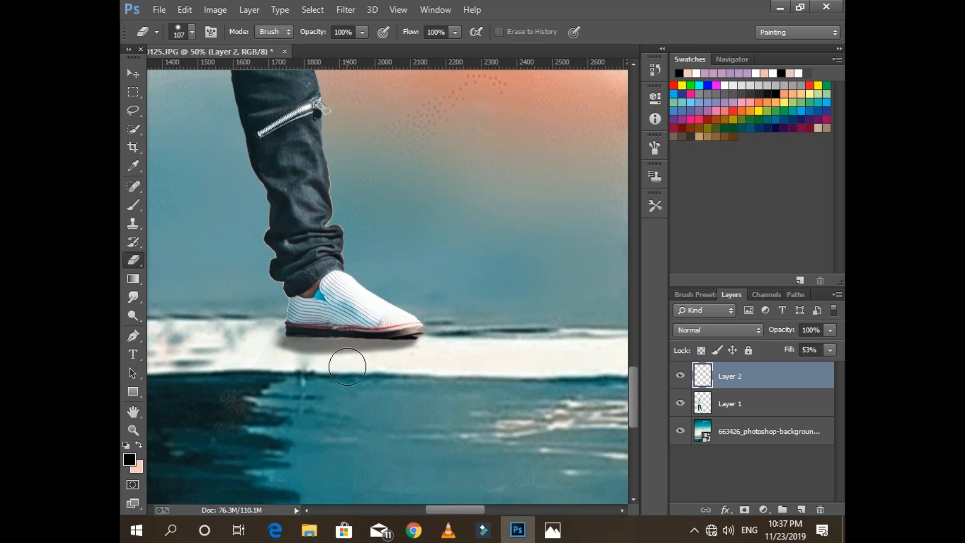
{"action": "left_click_drag", "start_coordinate": [465, 510], "coordinate": [413, 508]}
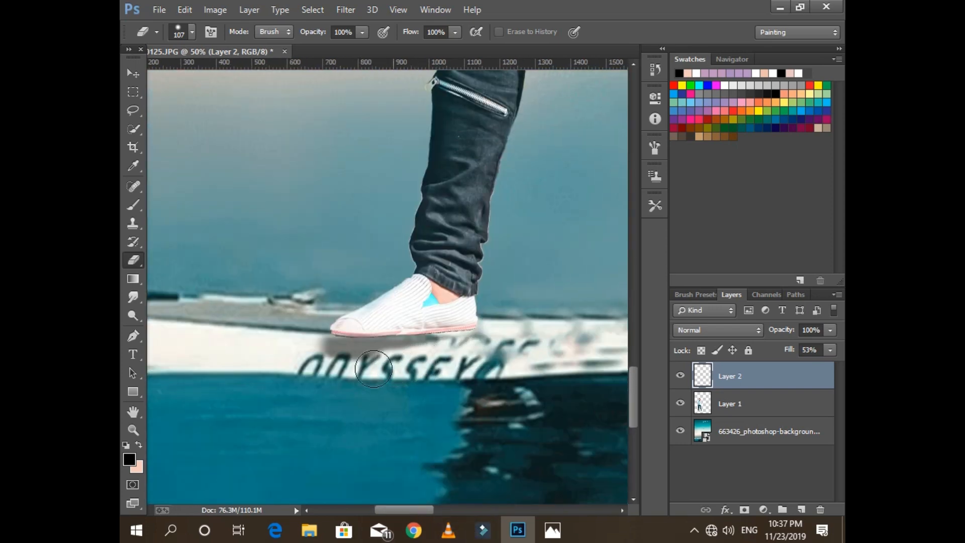
{"action": "left_click_drag", "start_coordinate": [374, 369], "coordinate": [166, 399]}
- Raise the shadow layer's fill to 84% and merge it down into Layer 1
{"action": "key", "text": "z"}
{"action": "key", "text": "ctrl+0"}
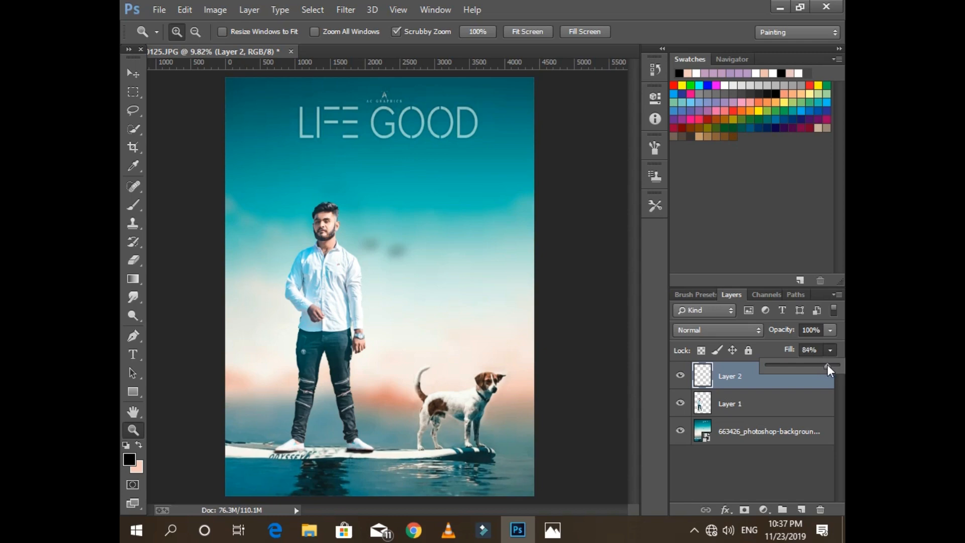
{"action": "left_click", "coordinate": [836, 294]}
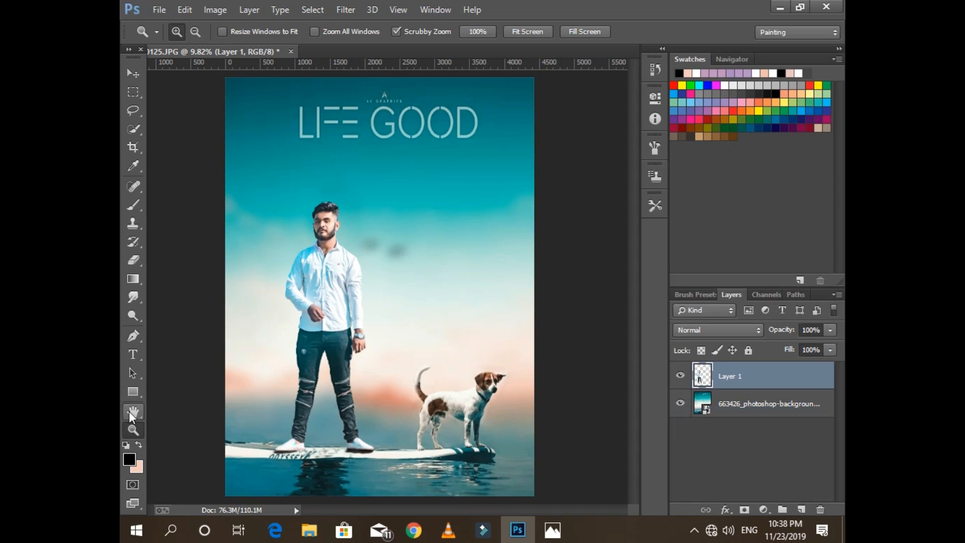
- Duplicate Layer 1 and open the Liquify filter on the copy
{"action": "left_click_drag", "start_coordinate": [787, 373], "coordinate": [801, 510]}
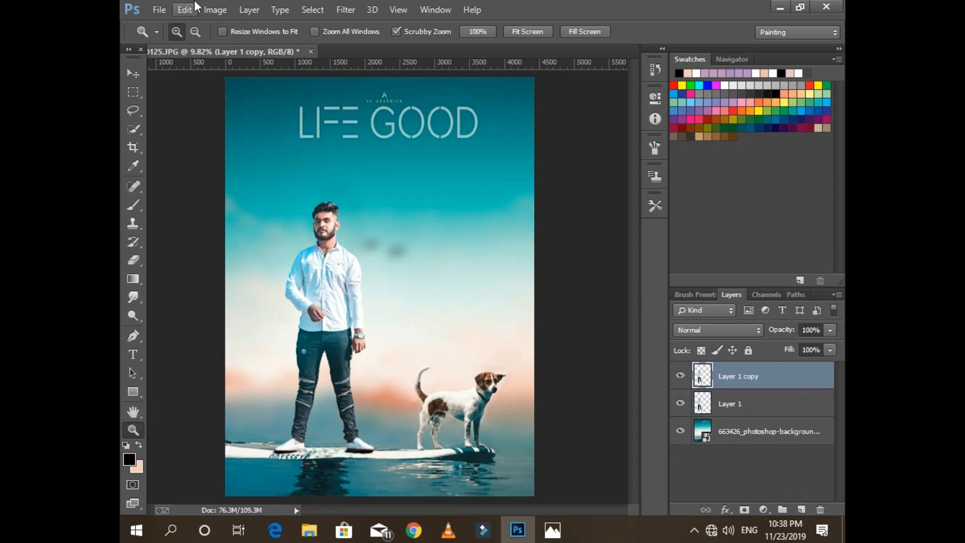
{"action": "left_click", "coordinate": [346, 10]}
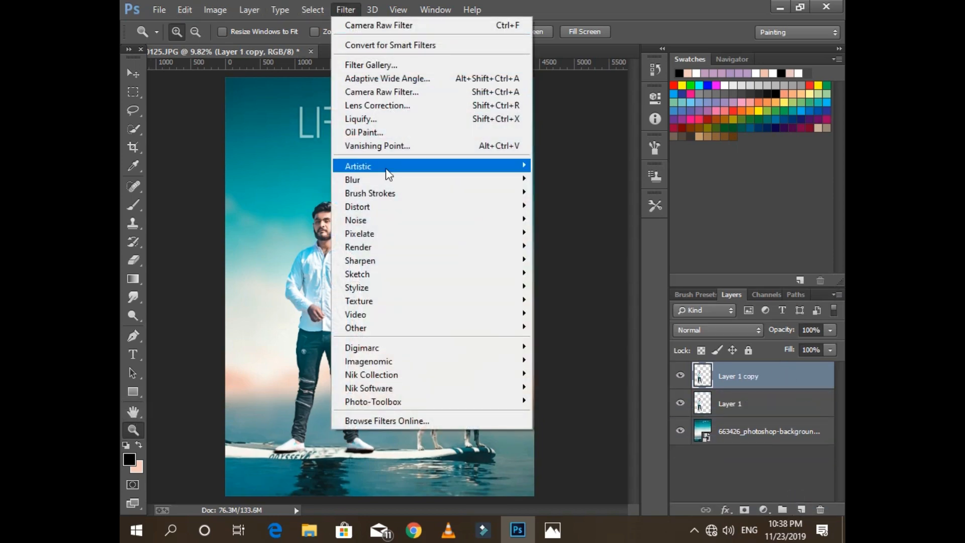
{"action": "left_click", "coordinate": [361, 118]}
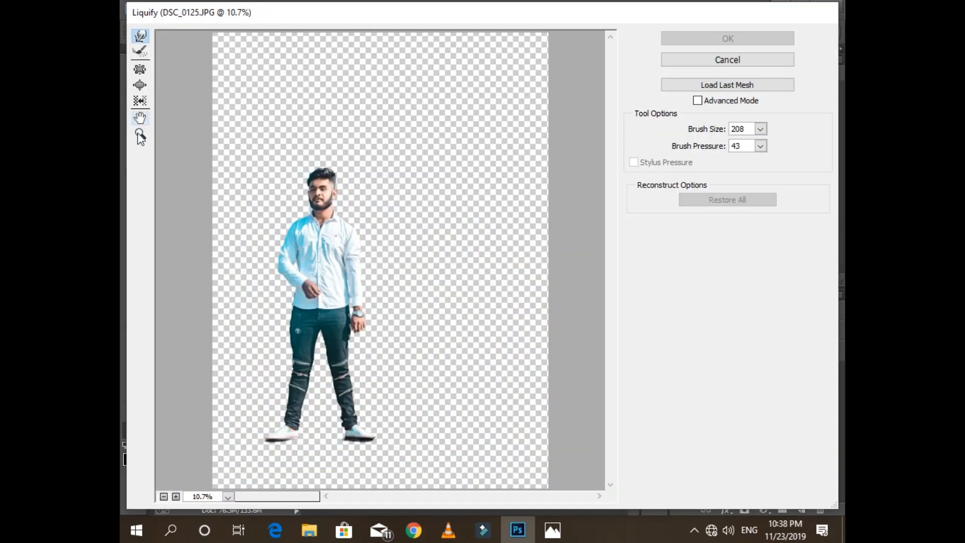
- Push the man's hair upward into a fuller, smoother shape with the Forward Warp tool at size 140 and pressure 43, and apply it
{"action": "left_click", "coordinate": [141, 134]}
{"action": "left_click", "coordinate": [304, 183]}
{"action": "left_click", "coordinate": [374, 298]}
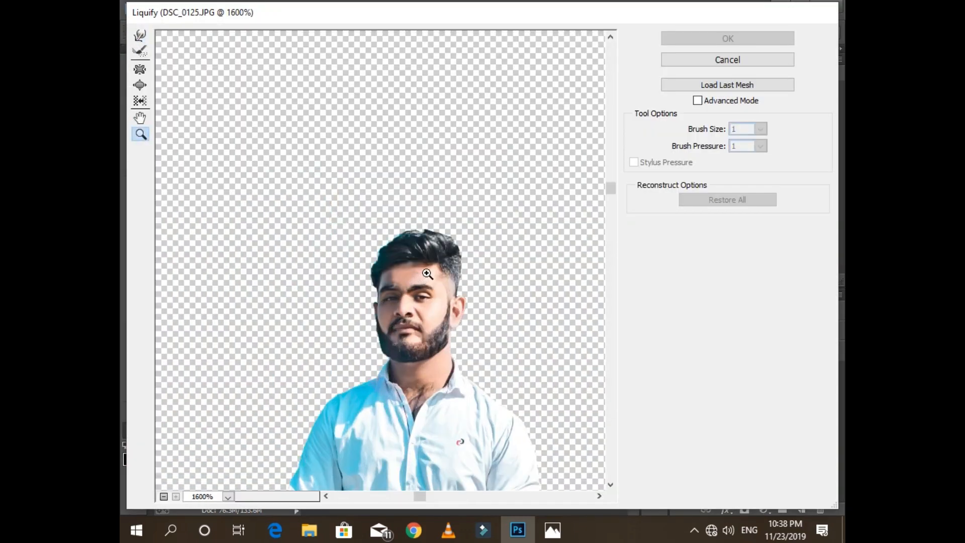
{"action": "right_click", "coordinate": [428, 274]}
{"action": "left_click", "coordinate": [480, 276]}
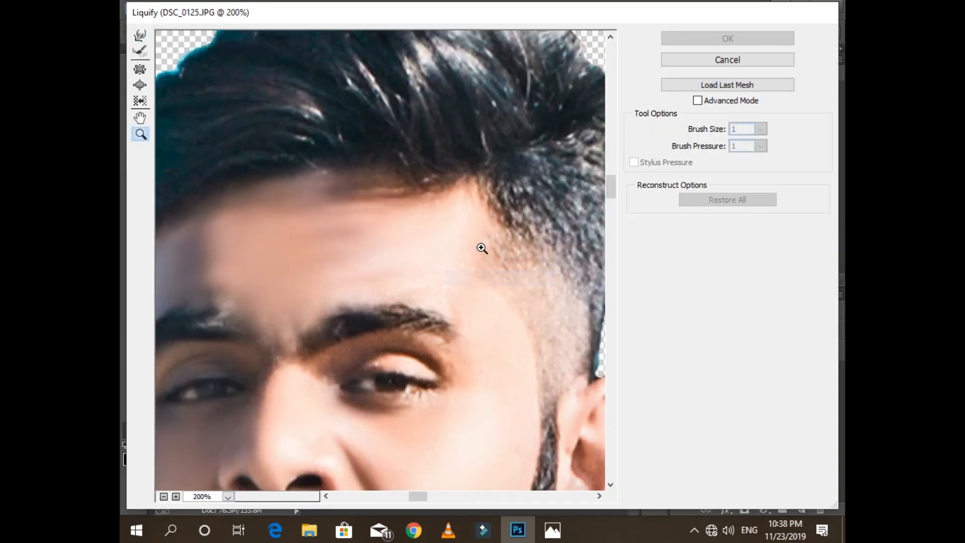
{"action": "right_click", "coordinate": [348, 229]}
{"action": "left_click", "coordinate": [388, 184]}
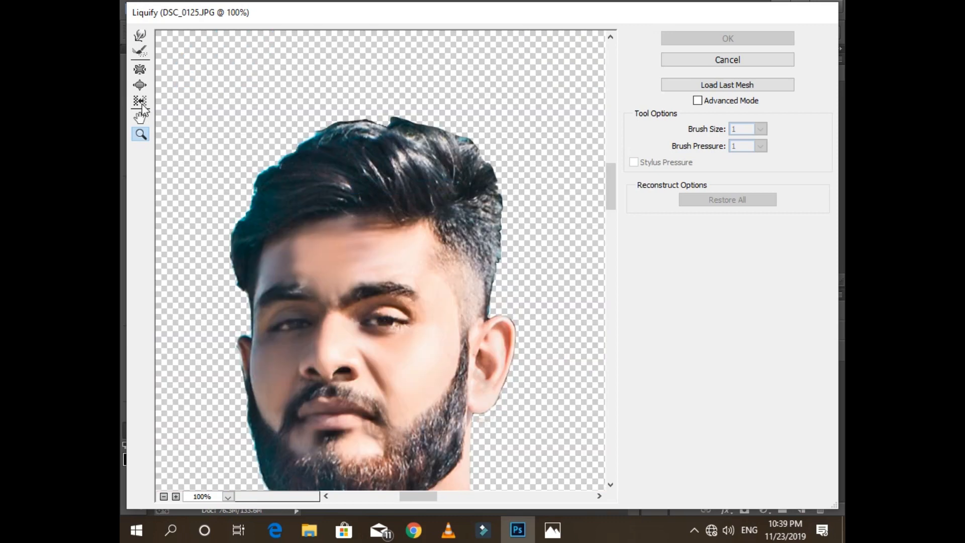
{"action": "left_click", "coordinate": [137, 39]}
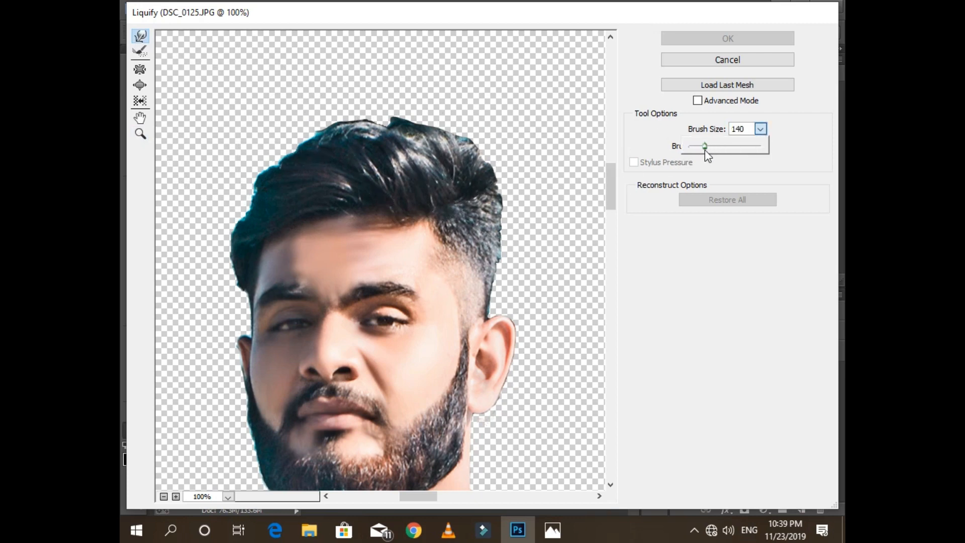
{"action": "mouse_move", "coordinate": [388, 162]}
{"action": "left_mouse_down"}
{"action": "mouse_move", "coordinate": [377, 150]}
{"action": "mouse_move", "coordinate": [420, 119]}
{"action": "mouse_move", "coordinate": [312, 126]}
{"action": "mouse_move", "coordinate": [263, 155]}
{"action": "mouse_move", "coordinate": [226, 201]}
{"action": "mouse_move", "coordinate": [442, 132]}
{"action": "mouse_move", "coordinate": [455, 146]}
{"action": "mouse_move", "coordinate": [388, 106]}
{"action": "mouse_move", "coordinate": [375, 149]}
{"action": "mouse_move", "coordinate": [313, 97]}
{"action": "mouse_move", "coordinate": [270, 126]}
{"action": "mouse_move", "coordinate": [223, 193]}
{"action": "mouse_move", "coordinate": [217, 226]}
{"action": "mouse_move", "coordinate": [237, 173]}
{"action": "mouse_move", "coordinate": [284, 148]}
{"action": "mouse_move", "coordinate": [345, 147]}
{"action": "mouse_move", "coordinate": [388, 119]}
{"action": "mouse_move", "coordinate": [349, 97]}
{"action": "mouse_move", "coordinate": [321, 131]}
{"action": "mouse_move", "coordinate": [352, 108]}
{"action": "mouse_move", "coordinate": [453, 161]}
{"action": "mouse_move", "coordinate": [317, 172]}
{"action": "left_mouse_up"}
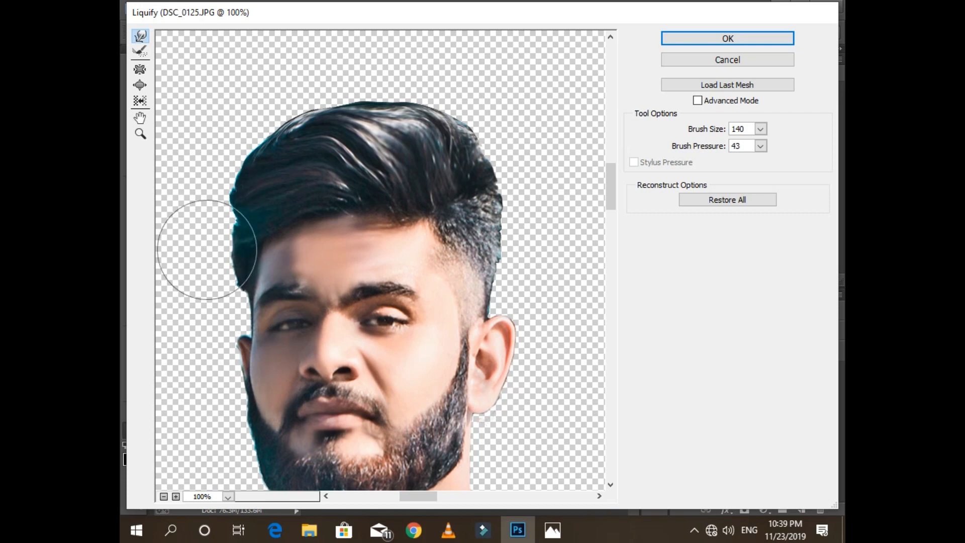
{"action": "left_click", "coordinate": [140, 134]}
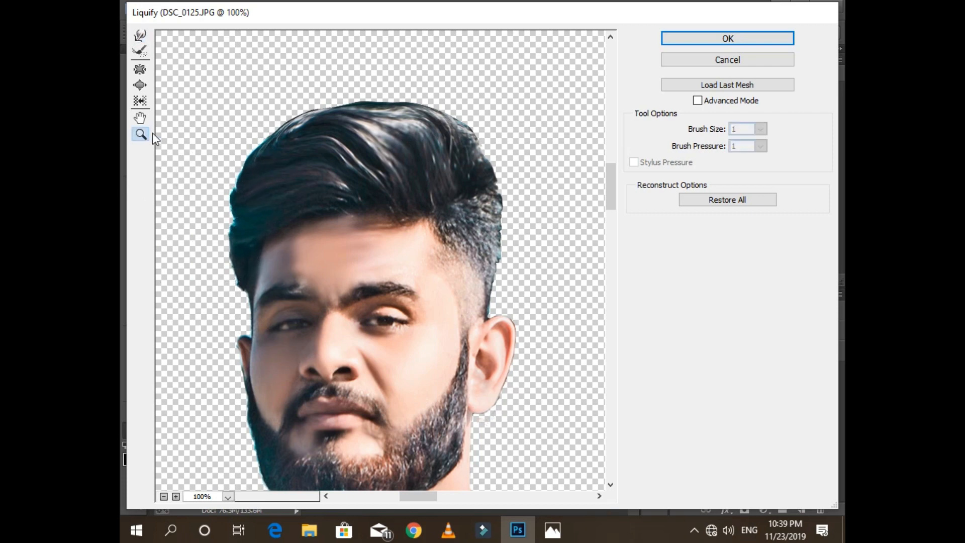
{"action": "left_click", "coordinate": [674, 39]}
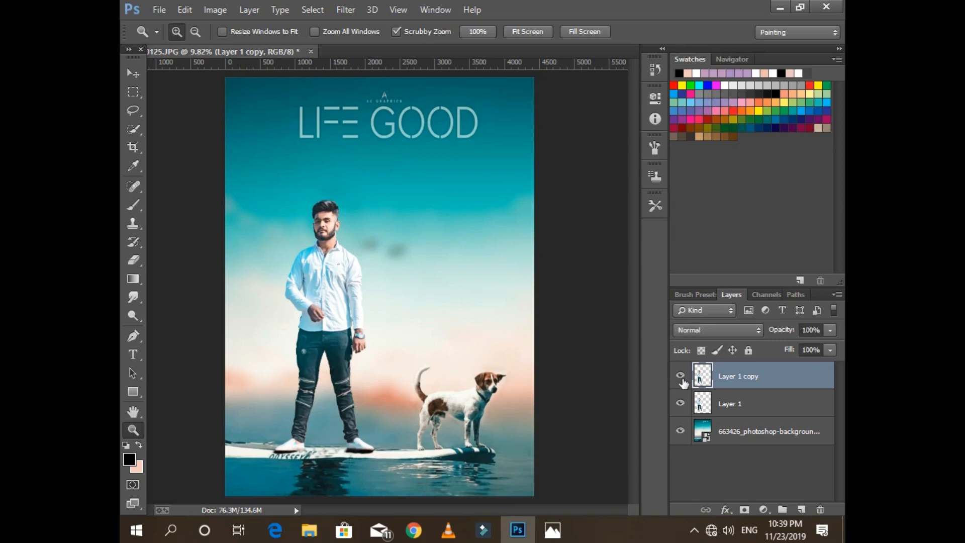
- Merge the liquified Layer 1 copy down into Layer 1
{"action": "left_click_drag", "start_coordinate": [782, 380], "coordinate": [777, 477]}
{"action": "left_click", "coordinate": [837, 294]}
{"action": "left_click", "coordinate": [738, 419]}
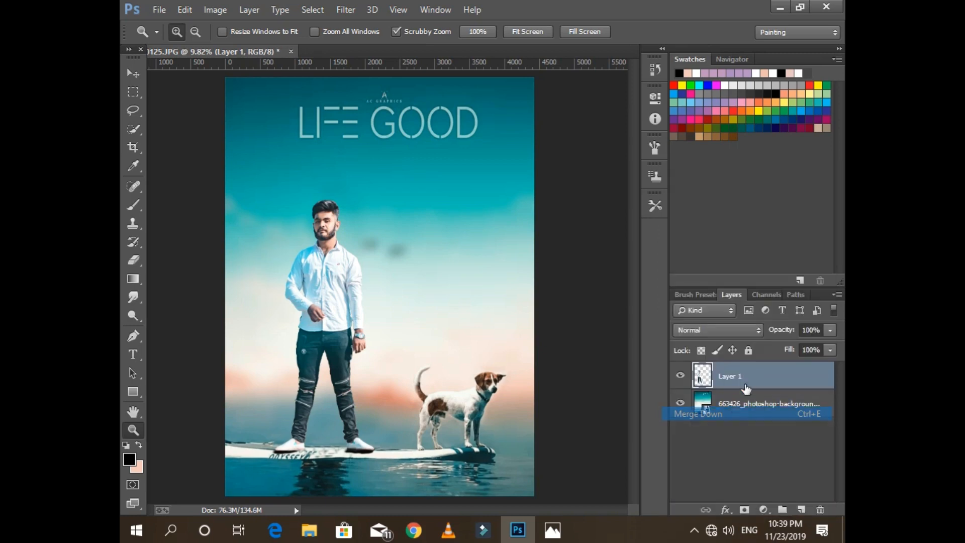
- Duplicate the merged Layer 1 and open Liquify again on the new copy
{"action": "left_click_drag", "start_coordinate": [754, 376], "coordinate": [802, 510]}
{"action": "left_click", "coordinate": [351, 9]}
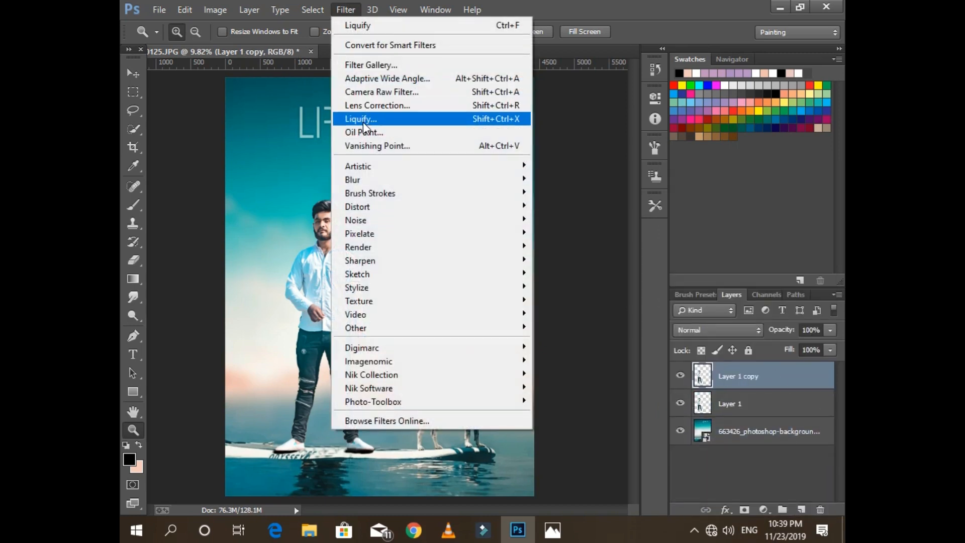
{"action": "left_click", "coordinate": [360, 119]}
- Refine the hair outline on the teal-tinted side of the head with Forward Warp at brush size 140 and pressure 43
{"action": "left_click", "coordinate": [139, 134]}
{"action": "left_click", "coordinate": [287, 179]}
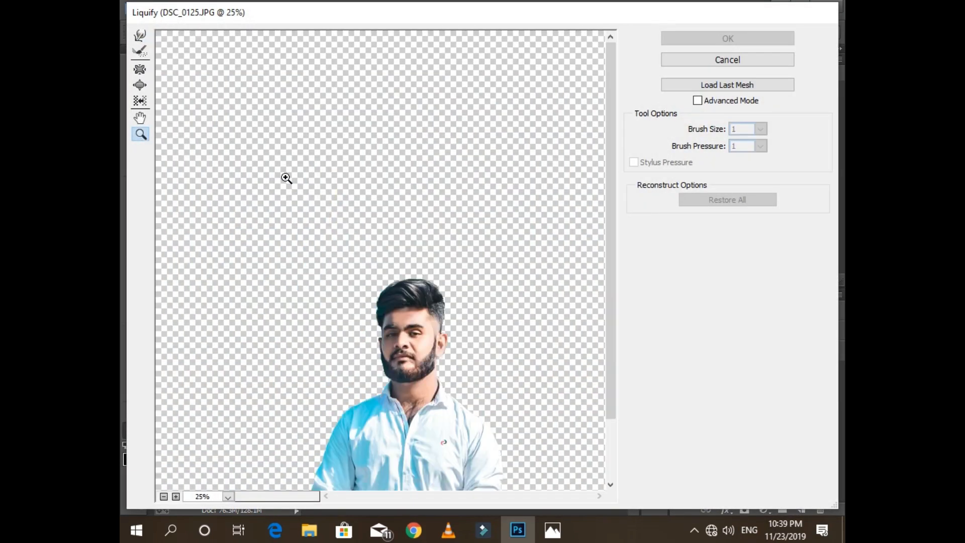
{"action": "left_click", "coordinate": [387, 295]}
{"action": "right_click", "coordinate": [358, 246]}
{"action": "left_click", "coordinate": [399, 241]}
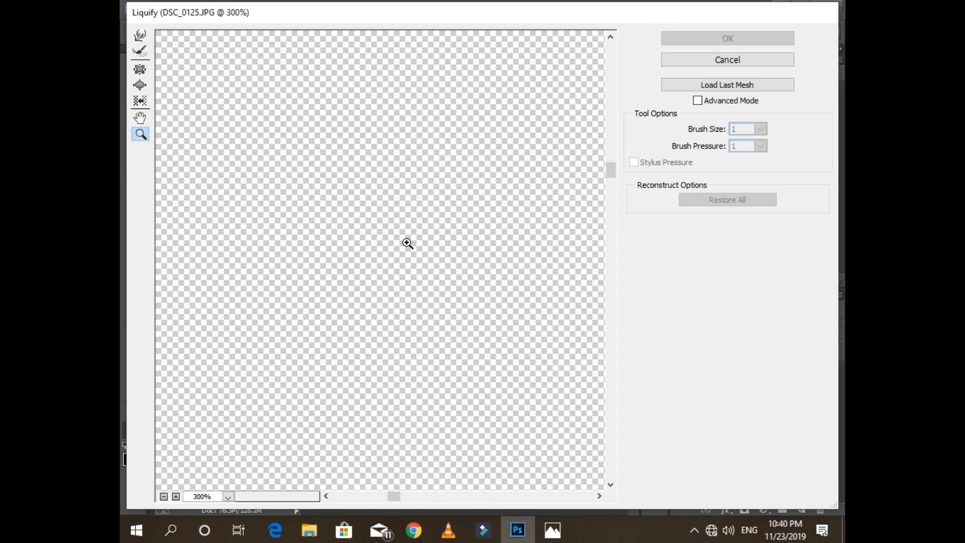
{"action": "right_click", "coordinate": [409, 244]}
{"action": "left_click", "coordinate": [445, 220]}
{"action": "right_click", "coordinate": [448, 197]}
{"action": "left_click", "coordinate": [484, 154]}
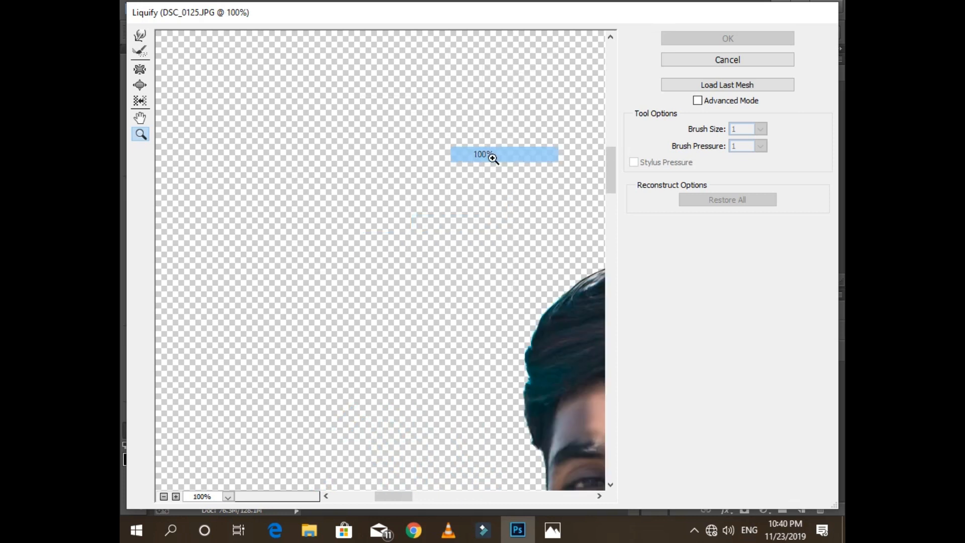
{"action": "left_click_drag", "start_coordinate": [388, 496], "coordinate": [405, 497]}
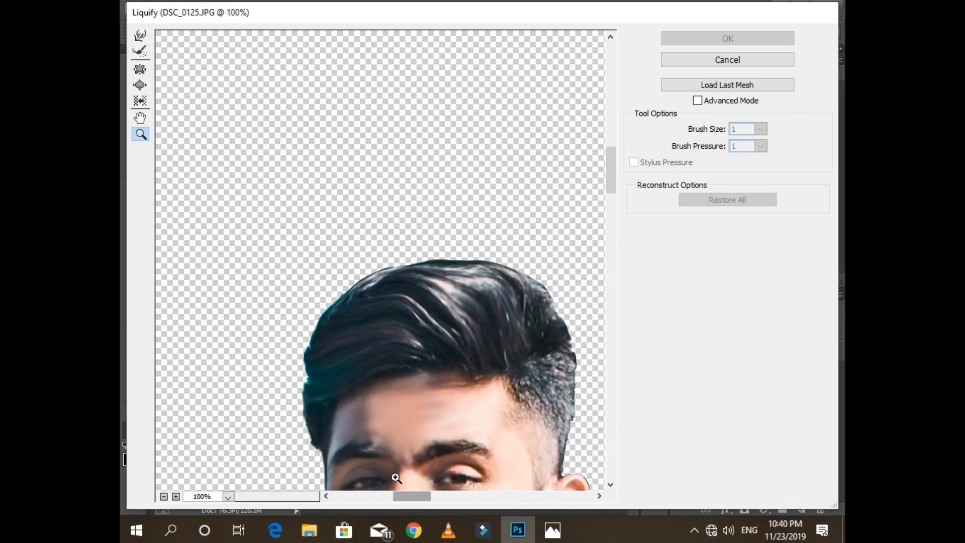
{"action": "scroll", "coordinate": [263, 243], "scroll_direction": "down", "scroll_amount": 4}
{"action": "scroll", "coordinate": [268, 221], "scroll_direction": "up", "scroll_amount": 1}
{"action": "left_click", "coordinate": [140, 36]}
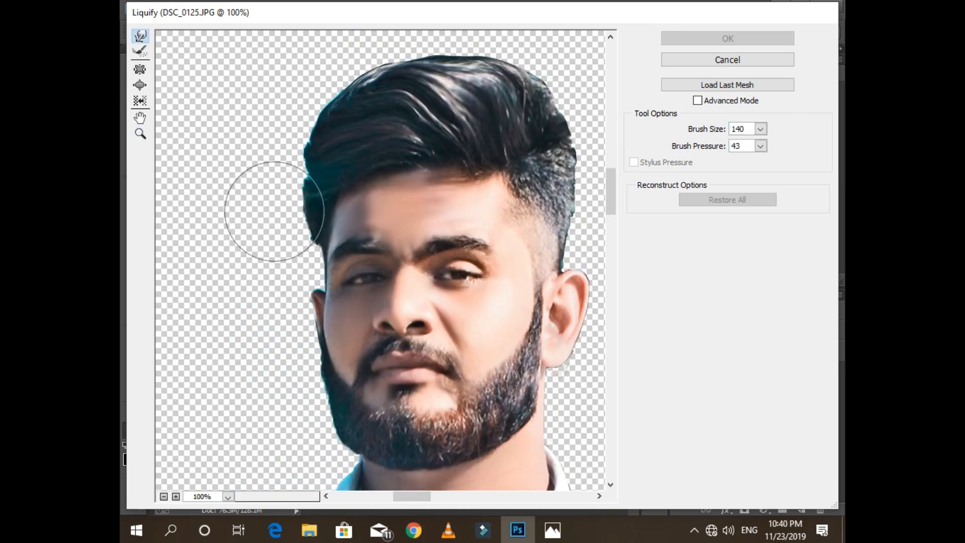
{"action": "mouse_move", "coordinate": [308, 177]}
{"action": "left_mouse_down"}
{"action": "mouse_move", "coordinate": [265, 201]}
{"action": "mouse_move", "coordinate": [309, 110]}
{"action": "mouse_move", "coordinate": [285, 135]}
{"action": "mouse_move", "coordinate": [297, 146]}
{"action": "mouse_move", "coordinate": [272, 161]}
{"action": "mouse_move", "coordinate": [303, 145]}
{"action": "left_mouse_up"}
{"action": "left_click_drag", "start_coordinate": [392, 104], "coordinate": [339, 105]}
- Smooth the crown and the hair above the fully visible ear with Forward Warp, and apply the Liquify changes
{"action": "left_click_drag", "start_coordinate": [416, 92], "coordinate": [426, 83]}
{"action": "left_click_drag", "start_coordinate": [505, 91], "coordinate": [505, 84]}
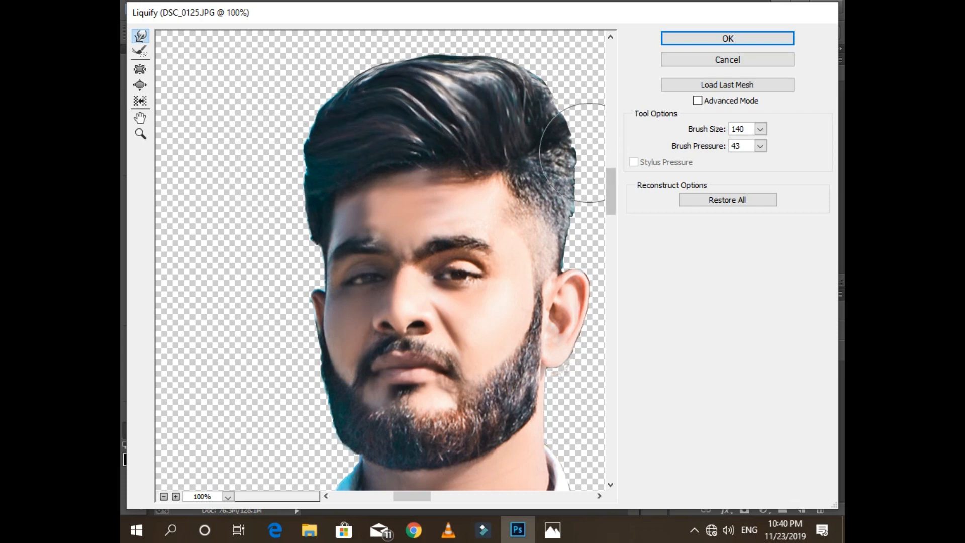
{"action": "mouse_move", "coordinate": [589, 152]}
{"action": "left_mouse_down"}
{"action": "mouse_move", "coordinate": [570, 186]}
{"action": "mouse_move", "coordinate": [544, 184]}
{"action": "left_mouse_up"}
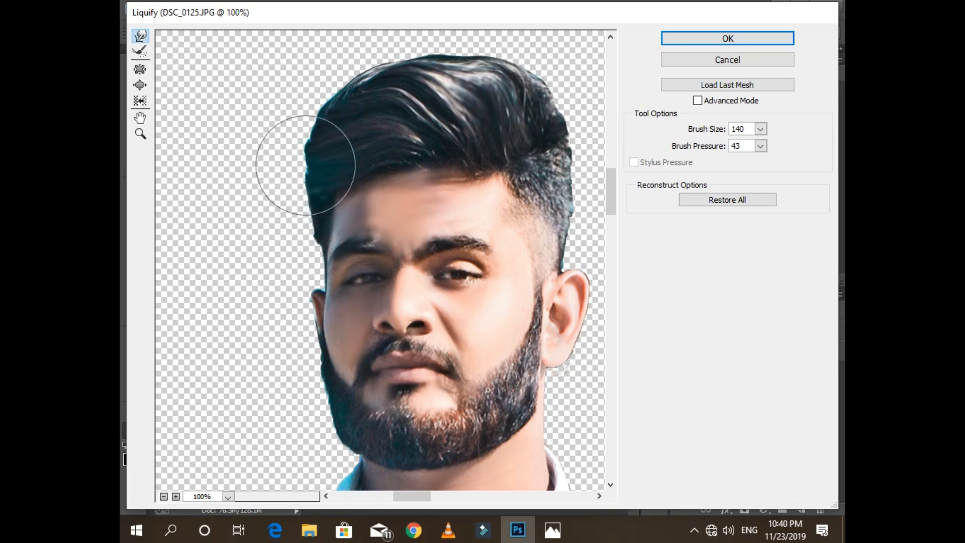
{"action": "left_click", "coordinate": [727, 38]}
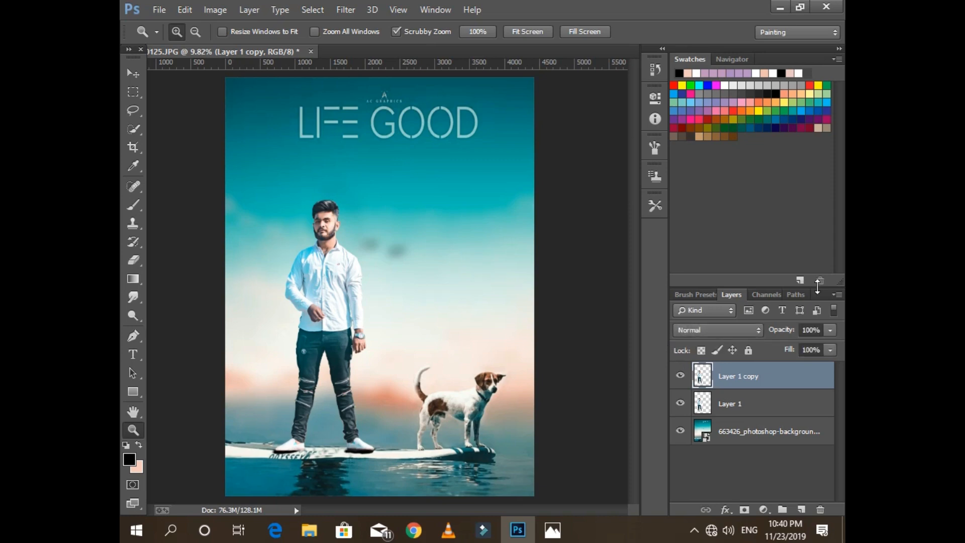
- Flatten the image and duplicate the Background layer
{"action": "left_click", "coordinate": [839, 298]}
{"action": "left_click", "coordinate": [694, 440]}
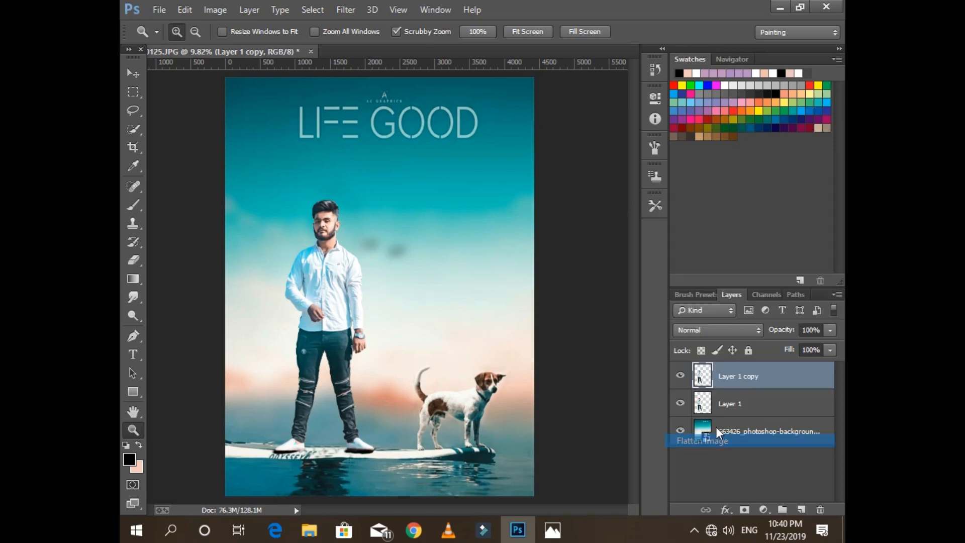
{"action": "key", "text": "ctrl+j"}
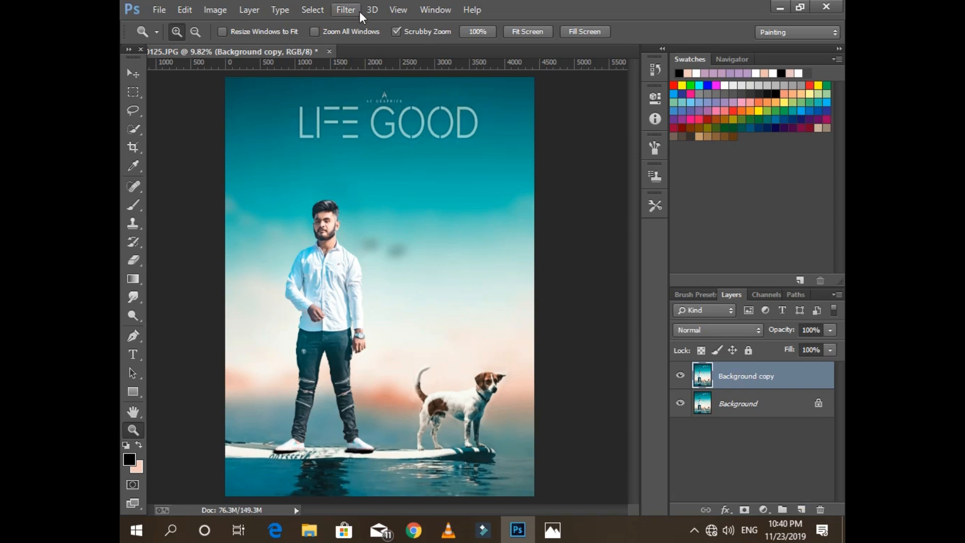
- Open the Camera Raw Filter on the Background copy and set Clarity to +13, Contrast to +13 and Exposure to +0.05
{"action": "left_click", "coordinate": [359, 13]}
{"action": "left_click", "coordinate": [383, 93]}
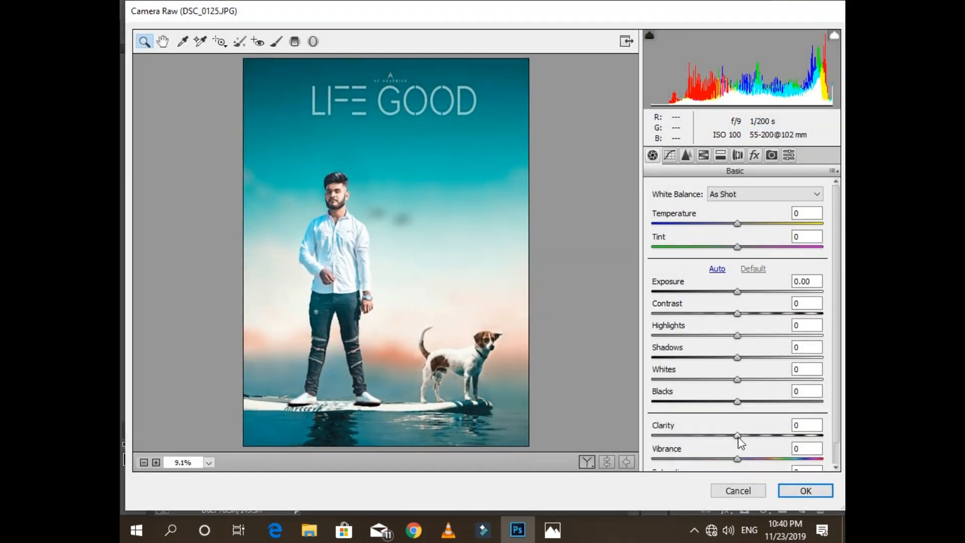
{"action": "left_click_drag", "start_coordinate": [739, 437], "coordinate": [749, 442]}
{"action": "mouse_move", "coordinate": [738, 313]}
{"action": "left_mouse_down"}
{"action": "mouse_move", "coordinate": [754, 312]}
{"action": "mouse_move", "coordinate": [740, 296]}
{"action": "left_mouse_up"}
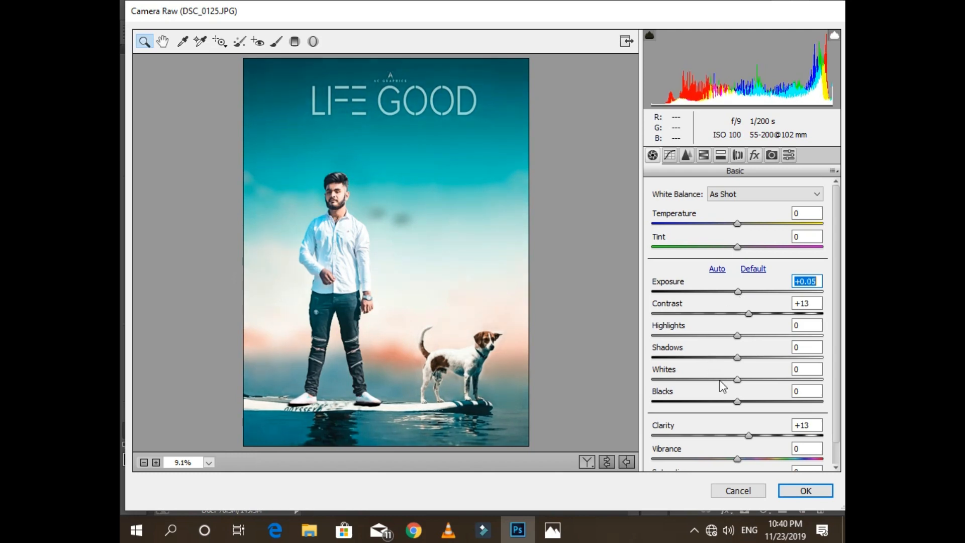
- Set Whites to +3, raise the Highlights and make the Temperature slightly warmer
{"action": "mouse_move", "coordinate": [736, 380]}
{"action": "left_mouse_down"}
{"action": "mouse_move", "coordinate": [717, 382]}
{"action": "mouse_move", "coordinate": [731, 370]}
{"action": "left_mouse_up"}
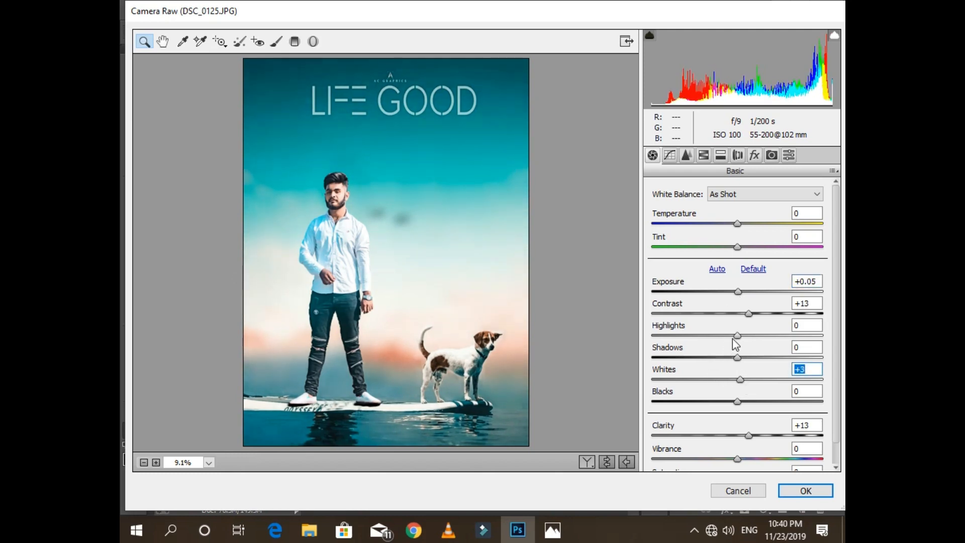
{"action": "left_click_drag", "start_coordinate": [736, 337], "coordinate": [757, 357]}
{"action": "left_click_drag", "start_coordinate": [739, 228], "coordinate": [742, 226]}
- Shift the Blues hue to +23 in the HSL adjustments
{"action": "left_click", "coordinate": [704, 156]}
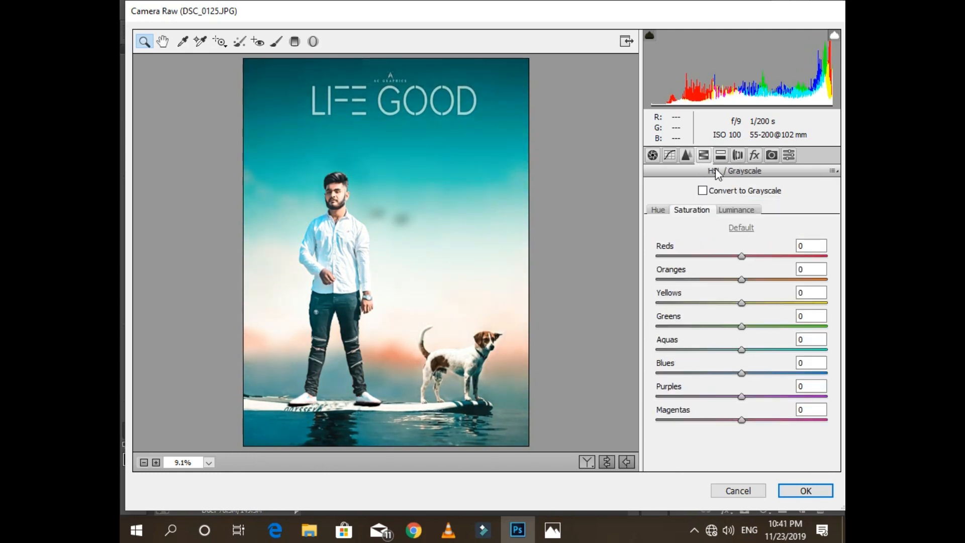
{"action": "left_click", "coordinate": [659, 210]}
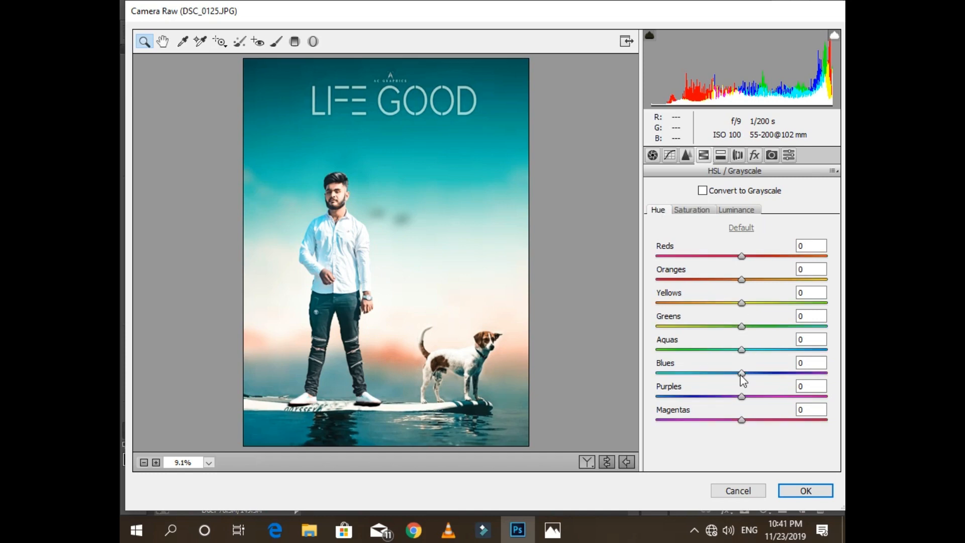
{"action": "left_click_drag", "start_coordinate": [741, 374], "coordinate": [760, 369]}
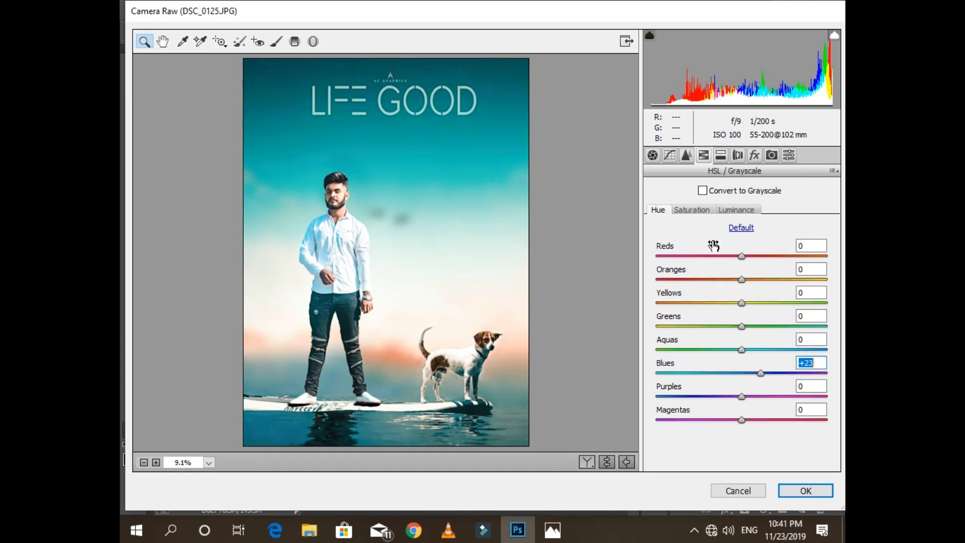
- Add a post-crop vignette with an Amount of -23 and apply the Camera Raw Filter
{"action": "left_click", "coordinate": [741, 211]}
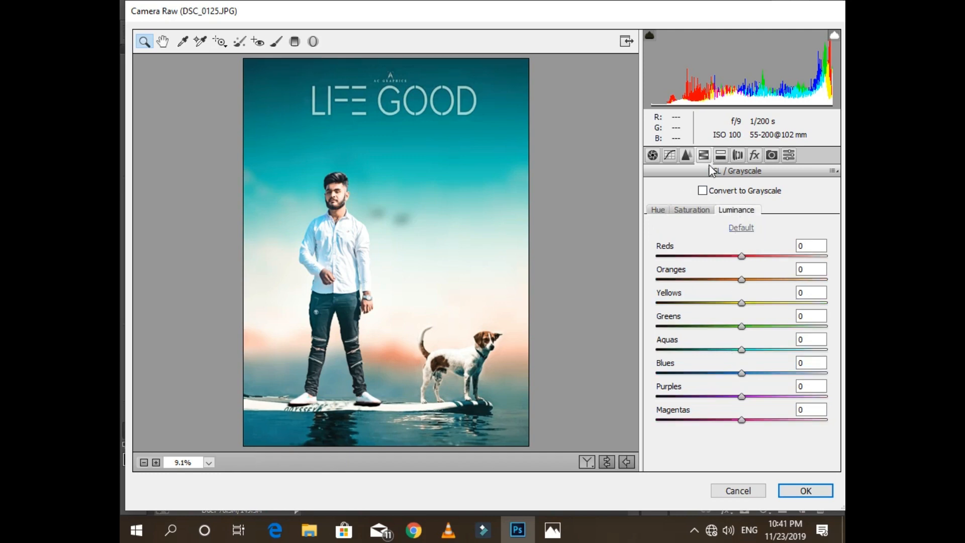
{"action": "left_click", "coordinate": [754, 155]}
{"action": "left_click_drag", "start_coordinate": [742, 340], "coordinate": [721, 343]}
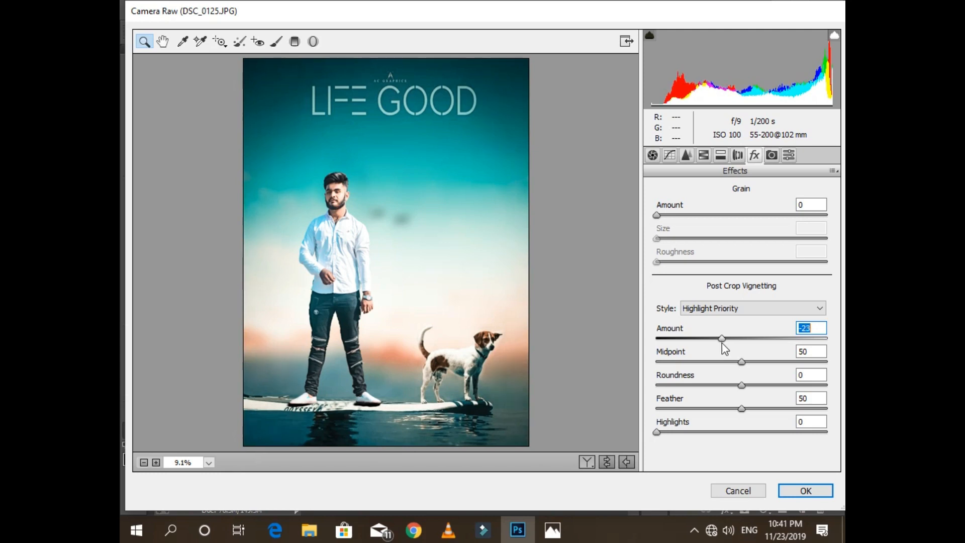
{"action": "left_click", "coordinate": [806, 491]}
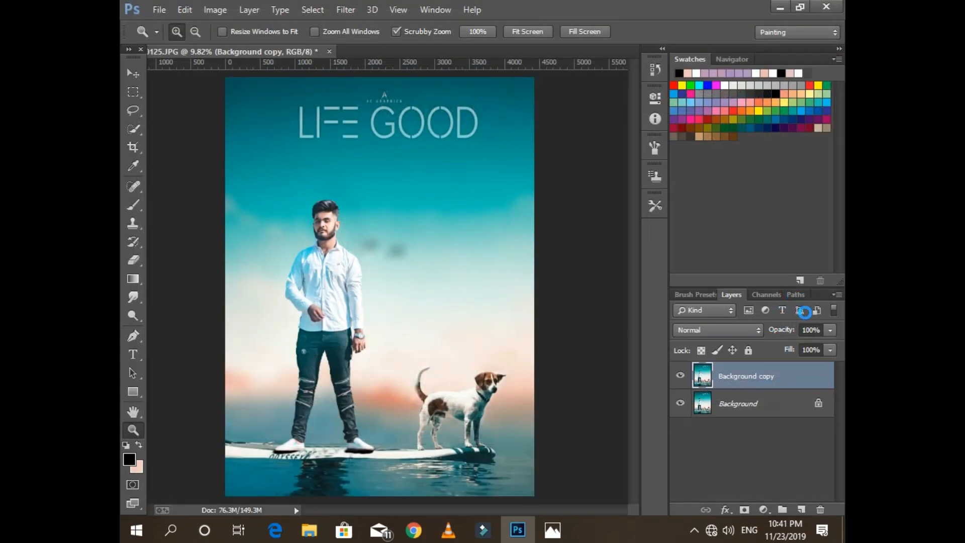
- Flatten the graded image and duplicate the Background layer again
{"action": "right_click", "coordinate": [800, 377]}
{"action": "left_click", "coordinate": [795, 429]}
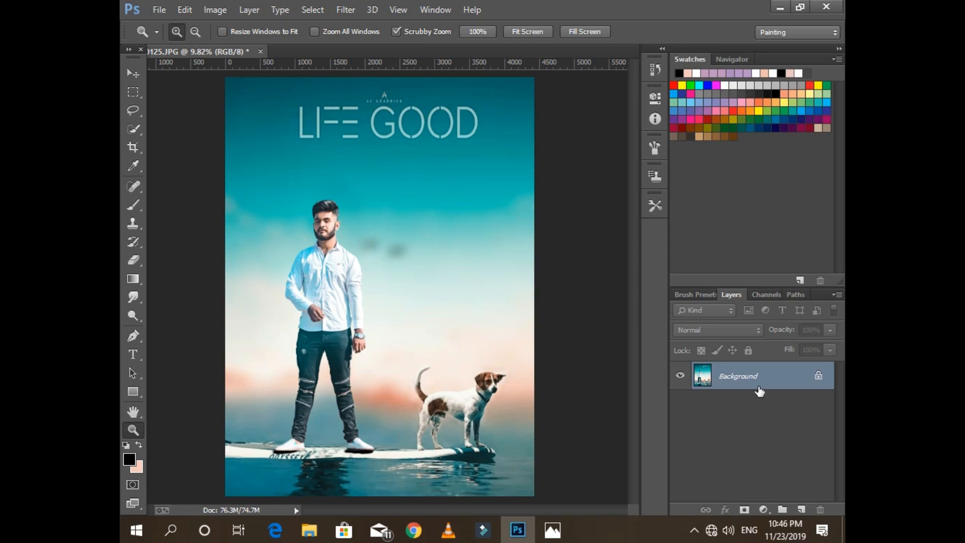
{"action": "left_click_drag", "start_coordinate": [760, 391], "coordinate": [802, 509]}
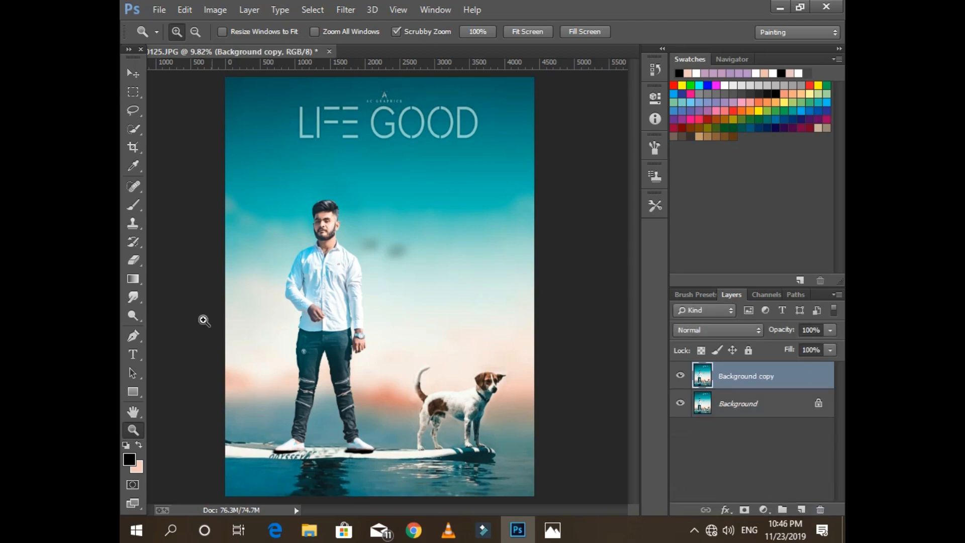
- Open the Camera Raw Filter on the new copy, set Blacks to -40 and adjust the other basic tone sliders
{"action": "left_click", "coordinate": [346, 10]}
{"action": "left_click", "coordinate": [393, 41]}
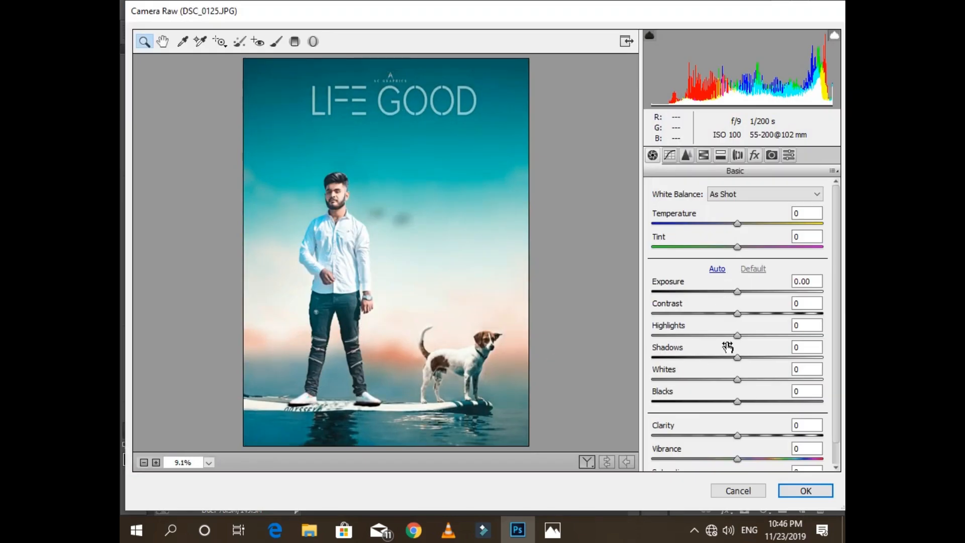
{"action": "left_click_drag", "start_coordinate": [733, 403], "coordinate": [704, 399]}
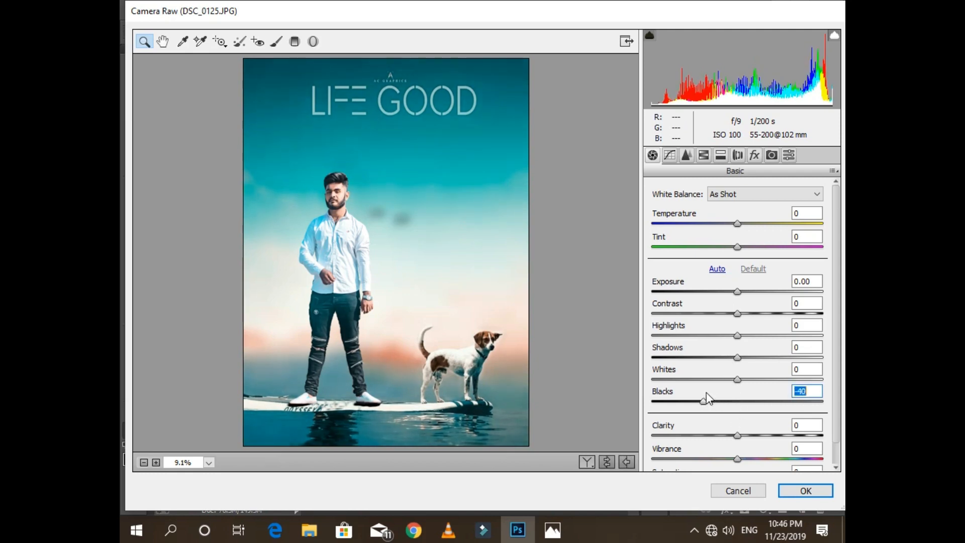
{"action": "mouse_move", "coordinate": [754, 435]}
{"action": "left_mouse_down"}
{"action": "mouse_move", "coordinate": [763, 433]}
{"action": "mouse_move", "coordinate": [748, 433]}
{"action": "left_mouse_up"}
{"action": "left_click_drag", "start_coordinate": [730, 313], "coordinate": [750, 284]}
- Set the HSL luminance of Oranges to +10 and of Reds to about -35
{"action": "left_click", "coordinate": [721, 156]}
{"action": "left_click", "coordinate": [706, 156]}
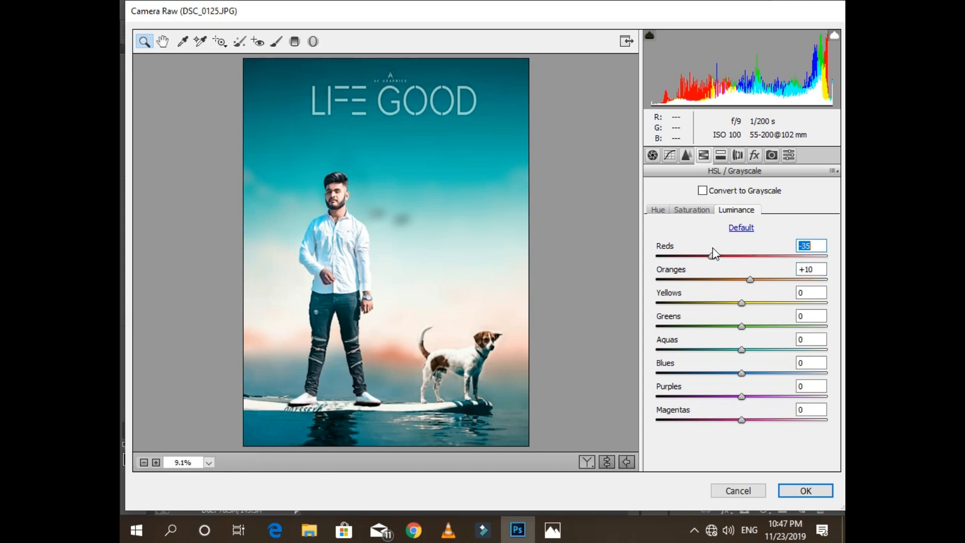
{"action": "mouse_move", "coordinate": [701, 249]}
{"action": "left_mouse_down"}
{"action": "mouse_move", "coordinate": [720, 255]}
{"action": "mouse_move", "coordinate": [708, 253]}
{"action": "left_mouse_up"}
- Set the HSL saturation of Blues to +25
{"action": "left_click", "coordinate": [665, 208]}
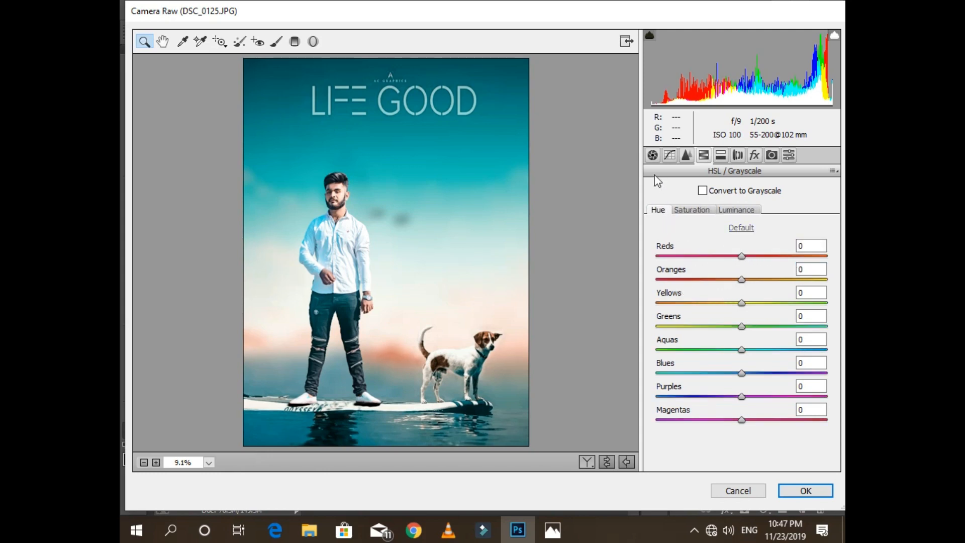
{"action": "left_click", "coordinate": [720, 155]}
{"action": "left_click", "coordinate": [689, 156]}
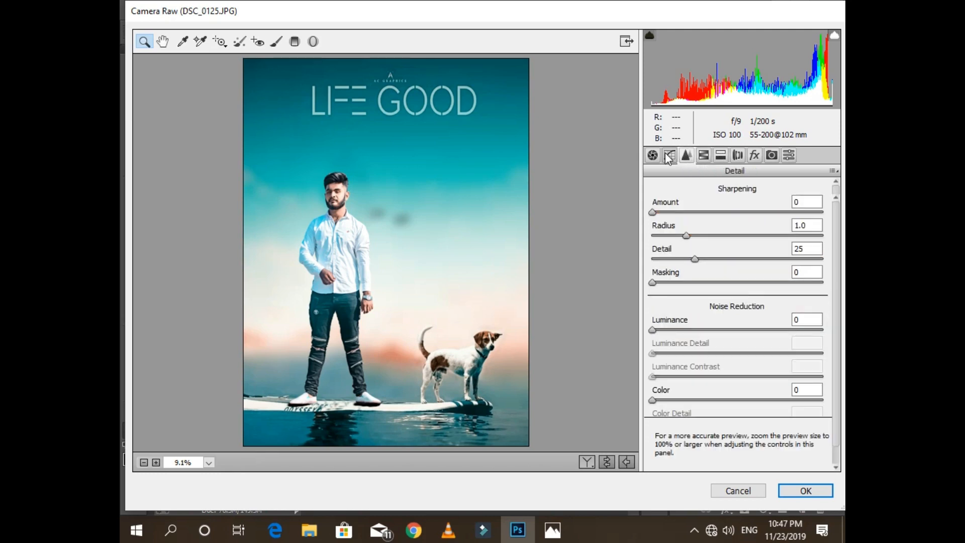
{"action": "left_click", "coordinate": [669, 156]}
{"action": "left_click", "coordinate": [654, 155]}
{"action": "left_click", "coordinate": [704, 155]}
{"action": "left_click", "coordinate": [692, 210]}
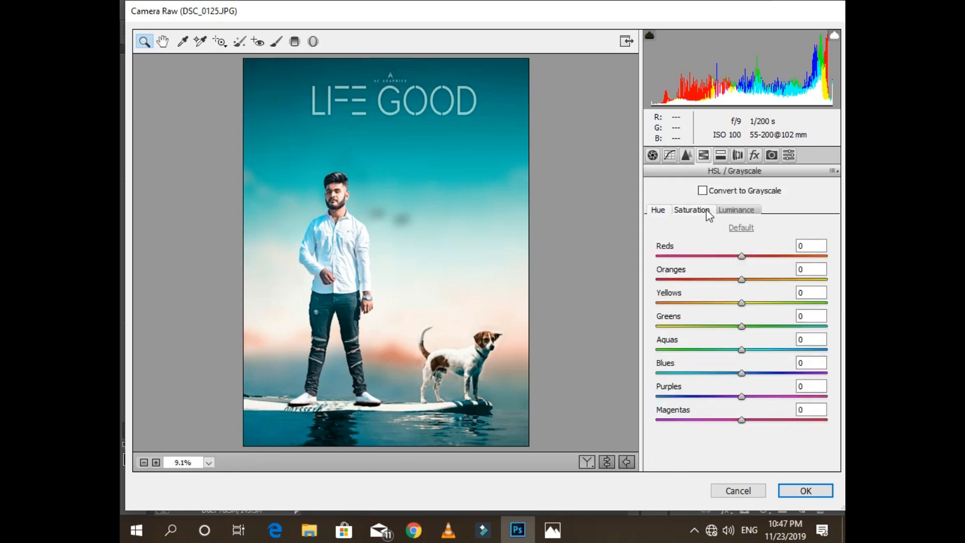
{"action": "left_click_drag", "start_coordinate": [742, 372], "coordinate": [760, 370]}
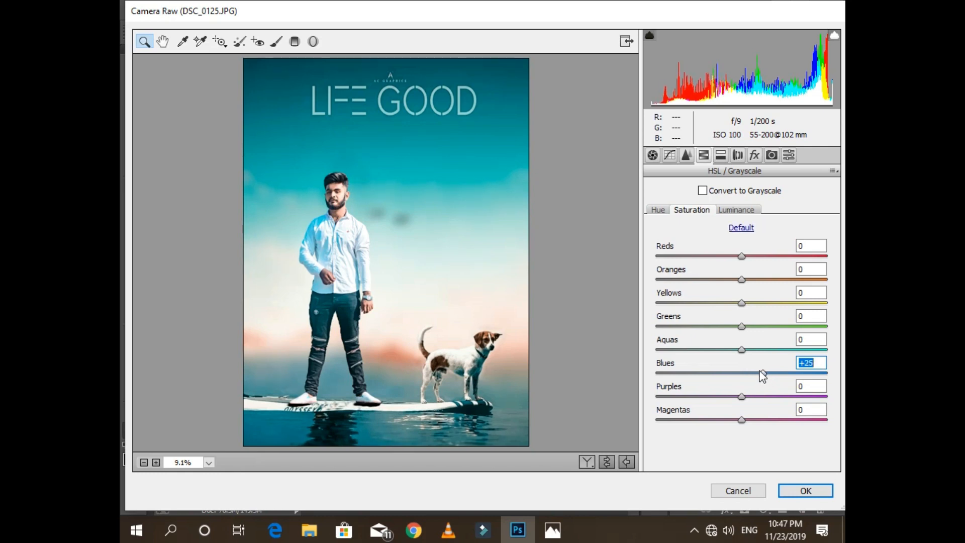
- Add a vignette with Amount -21, Midpoint 30, Roundness -25, Feather 54 and Highlights 15, and apply the filter
{"action": "left_click", "coordinate": [772, 155]}
{"action": "left_click", "coordinate": [755, 155]}
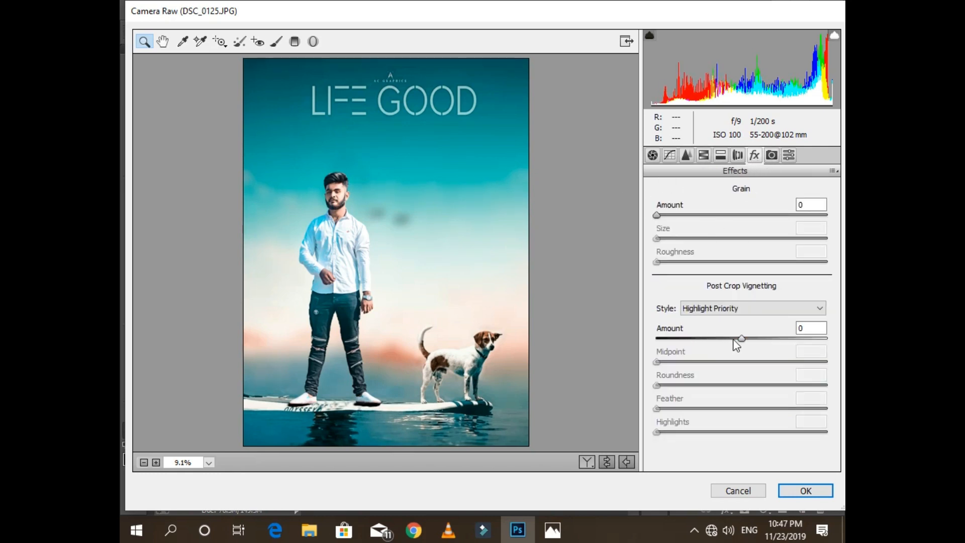
{"action": "left_click_drag", "start_coordinate": [741, 339], "coordinate": [749, 409]}
{"action": "left_click_drag", "start_coordinate": [657, 432], "coordinate": [682, 433]}
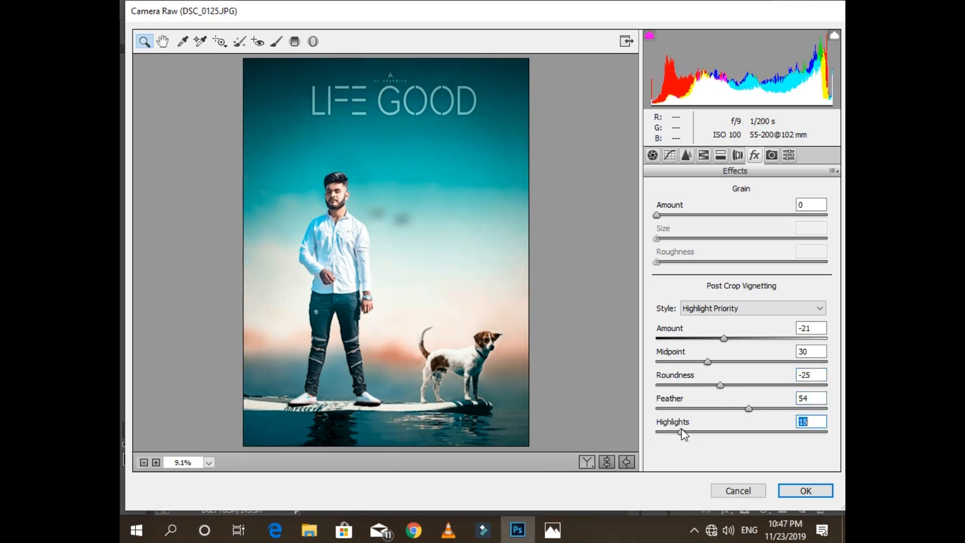
{"action": "left_click", "coordinate": [806, 491]}
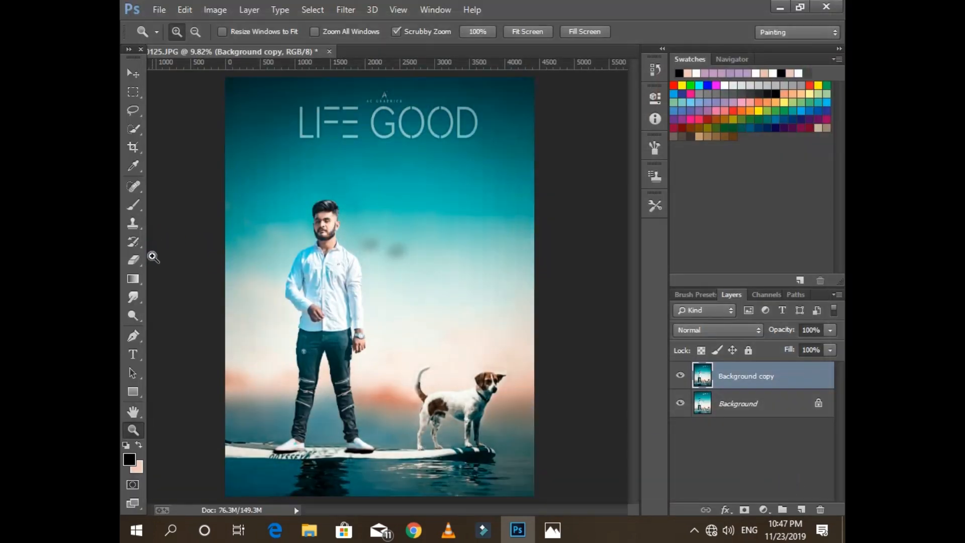
- Inspect the man's face up close and compare the image with and without the graded layer
{"action": "left_click", "coordinate": [323, 224]}
{"action": "left_click", "coordinate": [322, 225]}
{"action": "left_click", "coordinate": [323, 224]}
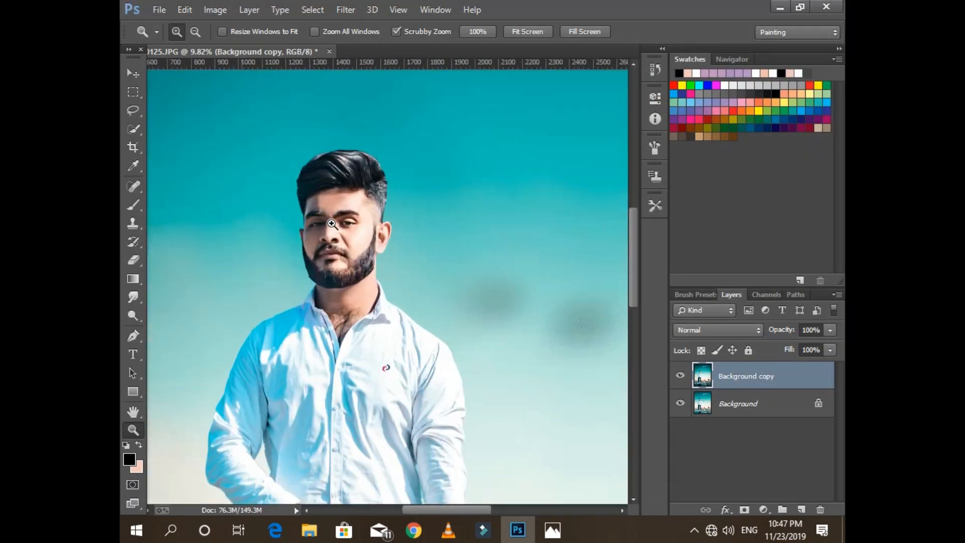
{"action": "left_click", "coordinate": [323, 224]}
{"action": "right_click", "coordinate": [333, 225]}
{"action": "left_click", "coordinate": [365, 233]}
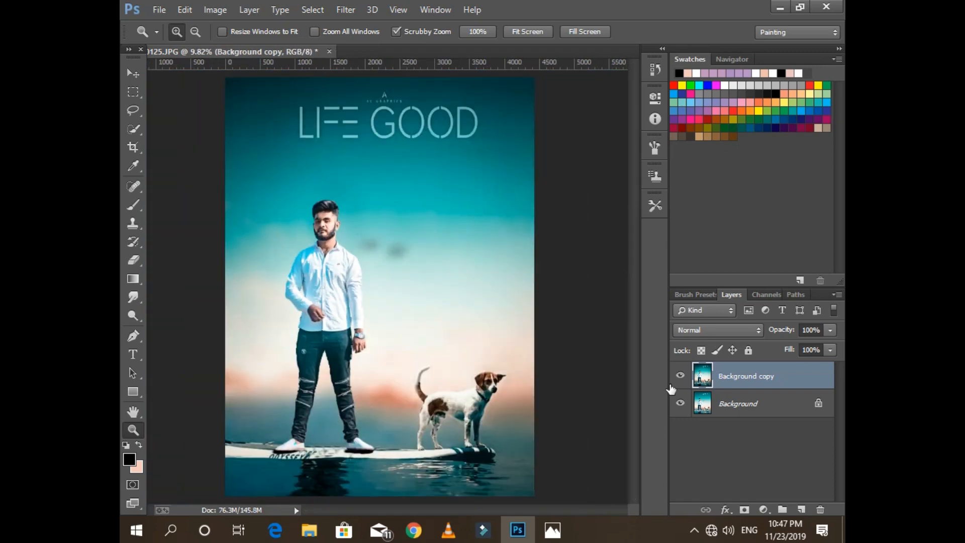
{"action": "left_click", "coordinate": [681, 376]}
- Merge the Background copy down into the Background and add a new empty layer
{"action": "left_click", "coordinate": [836, 294]}
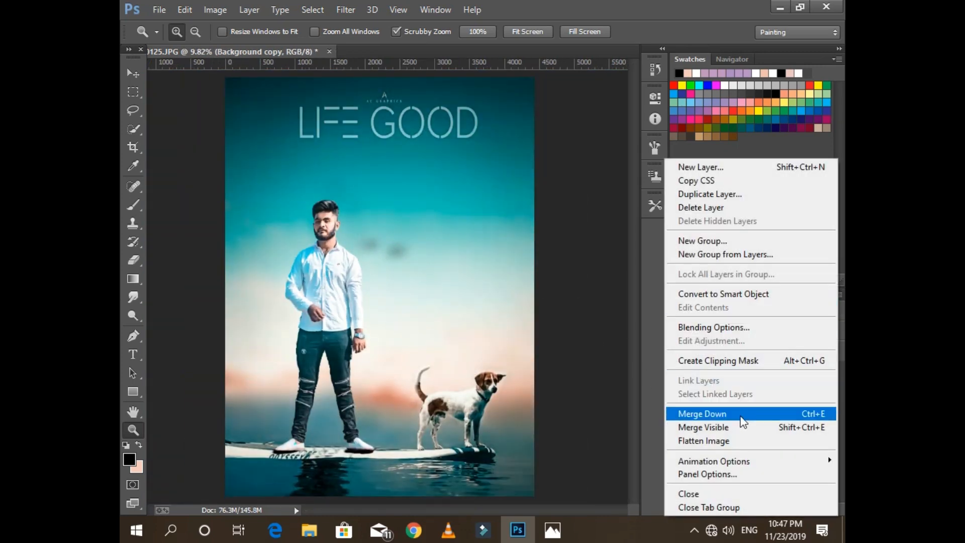
{"action": "left_click", "coordinate": [724, 411]}
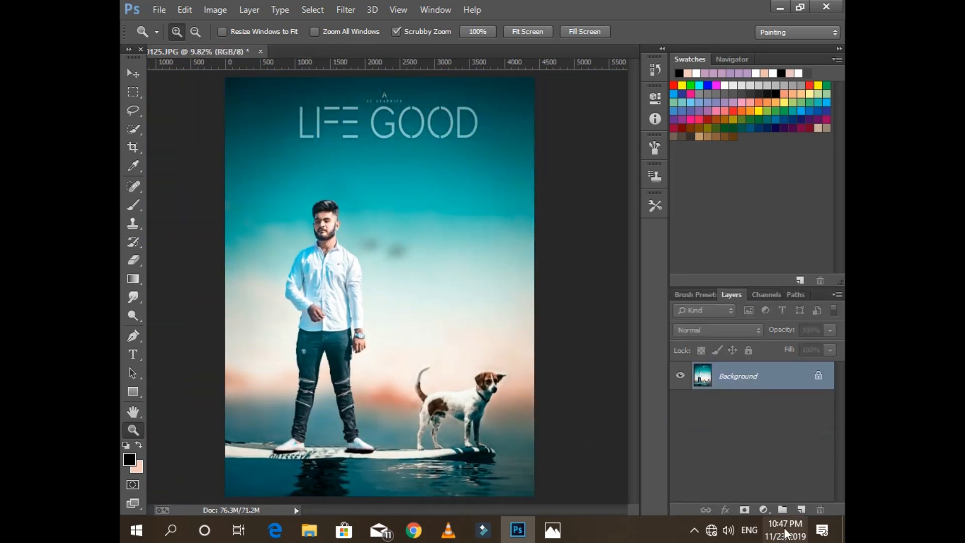
{"action": "left_click", "coordinate": [802, 509]}
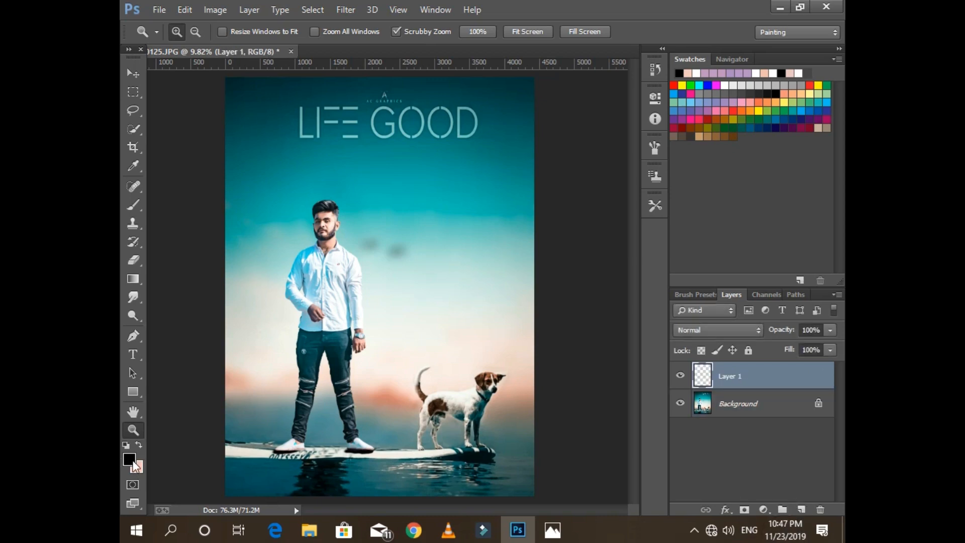
- Paint a green (#04f67c) patch over the front of the man's hair on Layer 1 with a soft 90 px brush
{"action": "left_click_drag", "start_coordinate": [328, 216], "coordinate": [300, 246]}
{"action": "scroll", "coordinate": [299, 246], "scroll_direction": "up", "scroll_amount": 1}
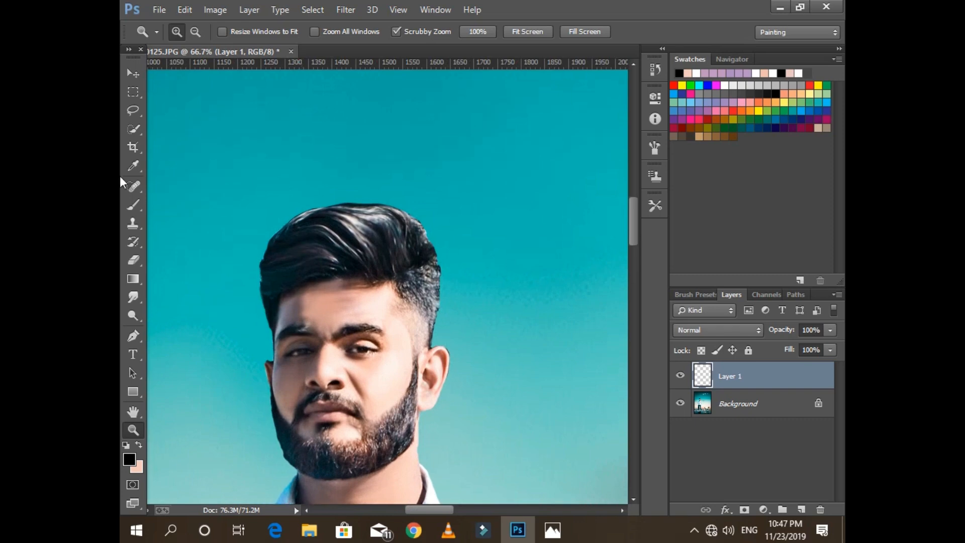
{"action": "left_click", "coordinate": [132, 460]}
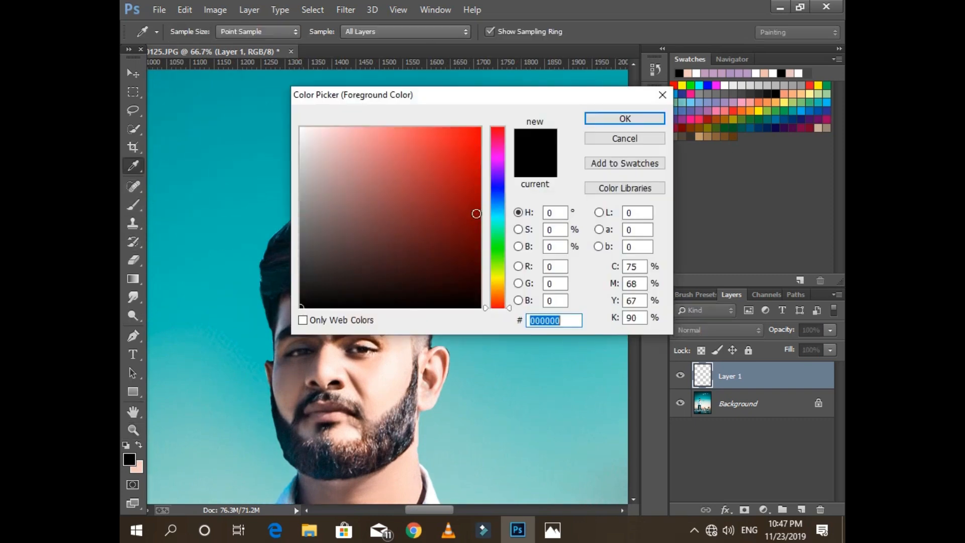
{"action": "left_click_drag", "start_coordinate": [500, 213], "coordinate": [499, 233]}
{"action": "left_click", "coordinate": [479, 130]}
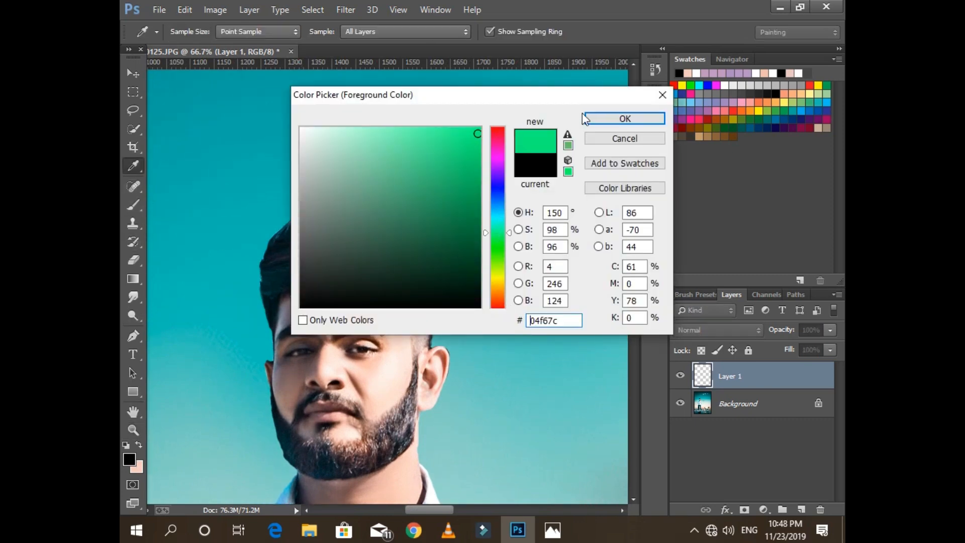
{"action": "left_click", "coordinate": [623, 118]}
{"action": "left_click", "coordinate": [133, 204]}
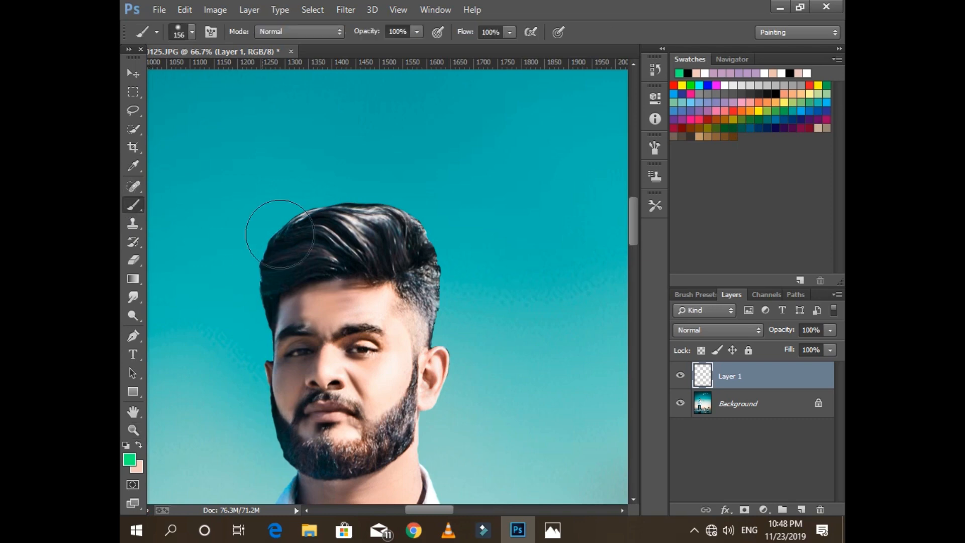
{"action": "left_click_drag", "start_coordinate": [352, 233], "coordinate": [330, 226]}
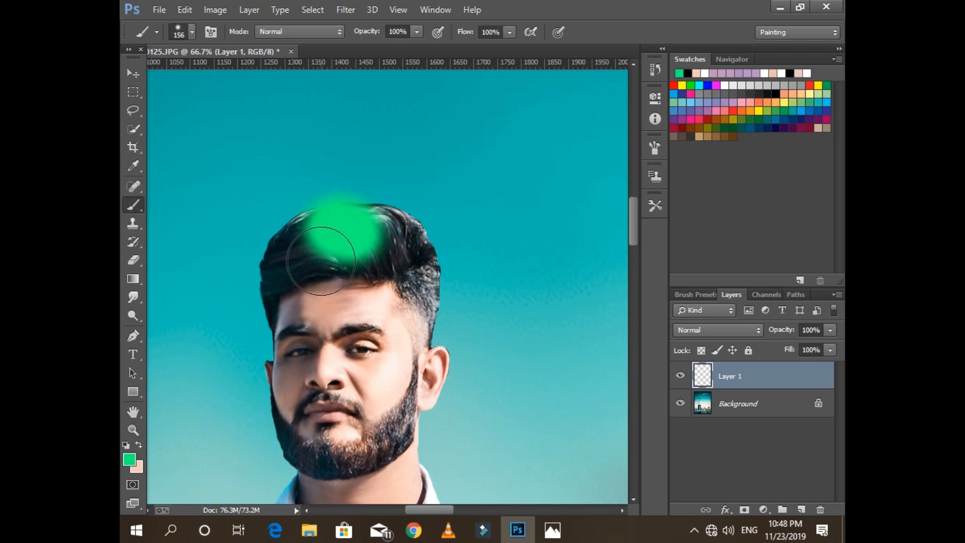
{"action": "key", "text": "ctrl+z"}
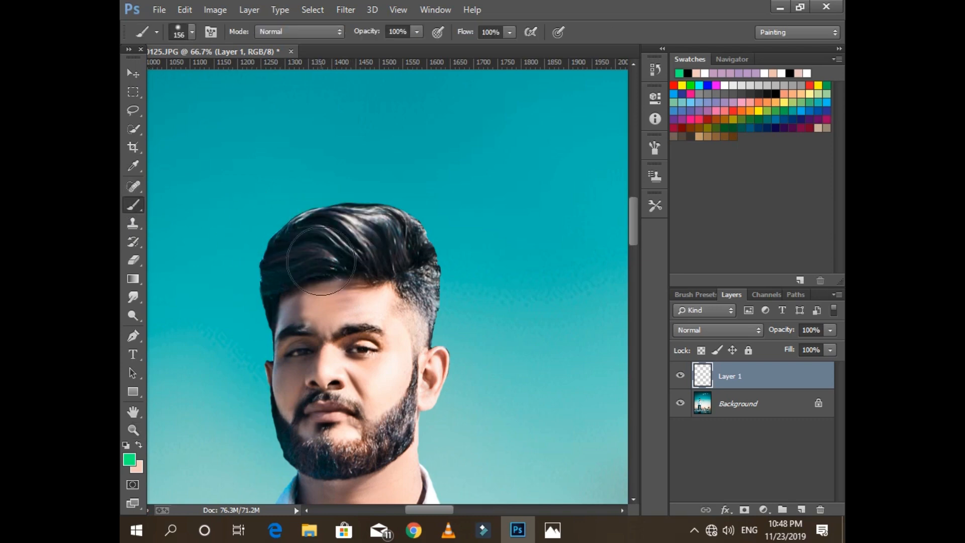
{"action": "mouse_move", "coordinate": [352, 247]}
{"action": "left_mouse_down"}
{"action": "mouse_move", "coordinate": [320, 229]}
{"action": "mouse_move", "coordinate": [298, 235]}
{"action": "left_mouse_up"}
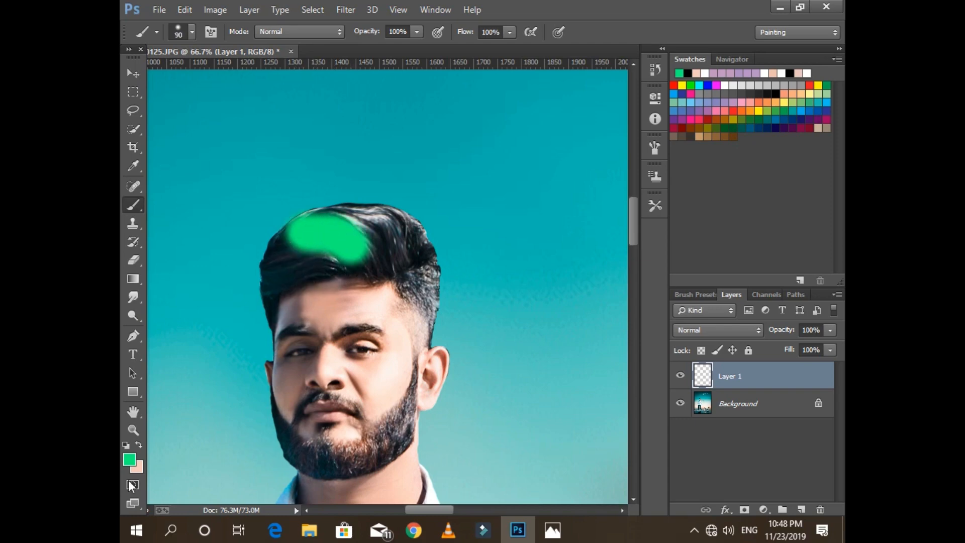
- Change the foreground colour to red and paint red patches on both sides of the green patch in the hair
{"action": "left_click", "coordinate": [128, 459]}
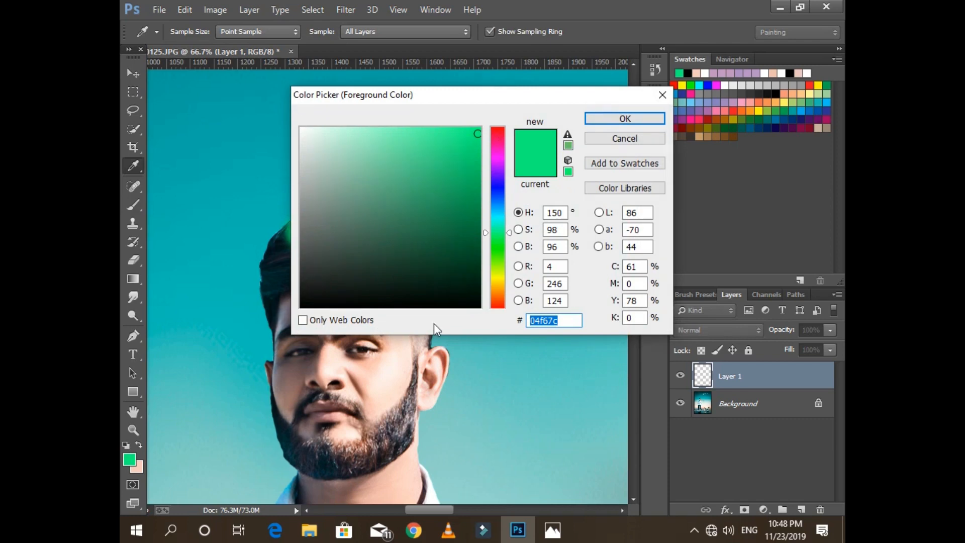
{"action": "left_click", "coordinate": [498, 312]}
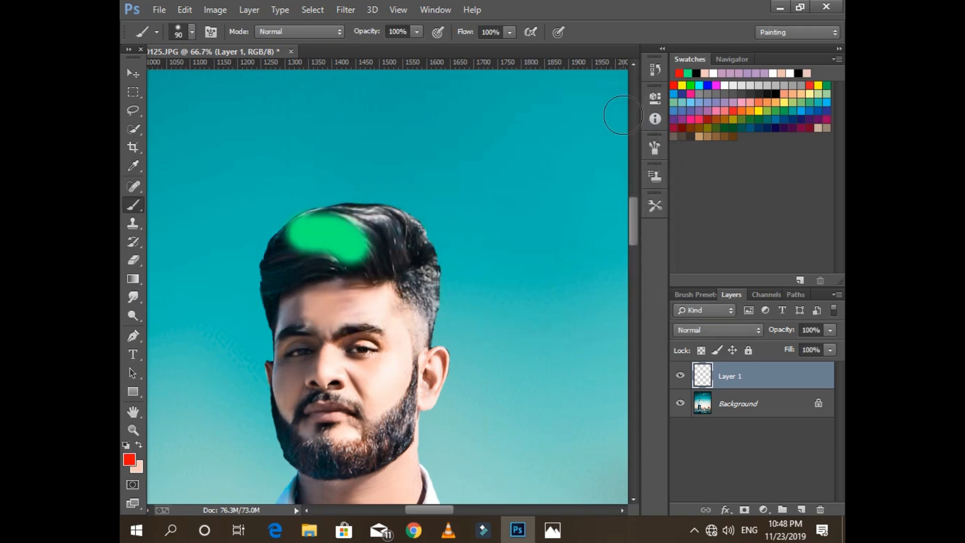
{"action": "left_click", "coordinate": [625, 119]}
{"action": "key", "text": "ctrl+z"}
{"action": "mouse_move", "coordinate": [379, 248]}
{"action": "left_mouse_down"}
{"action": "mouse_move", "coordinate": [391, 251]}
{"action": "mouse_move", "coordinate": [363, 222]}
{"action": "left_mouse_up"}
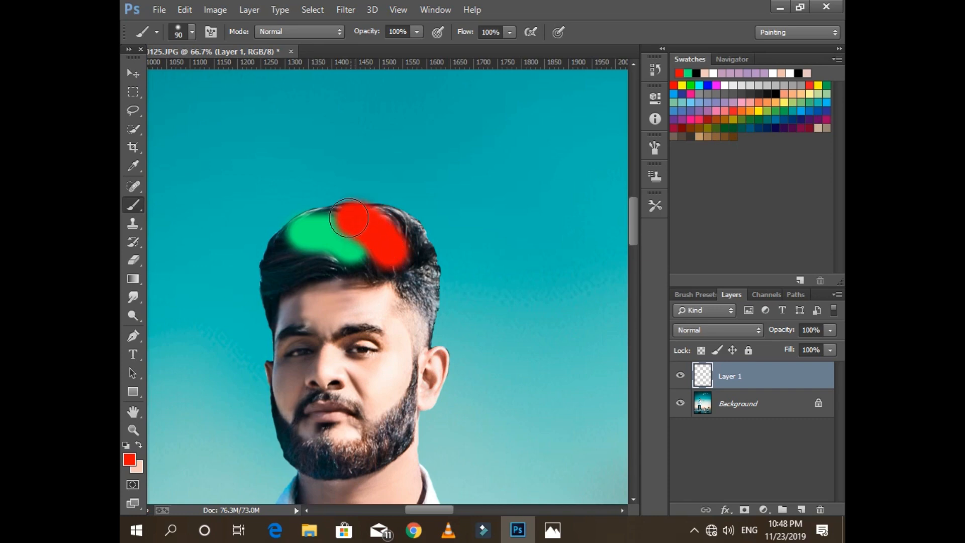
{"action": "left_click_drag", "start_coordinate": [297, 259], "coordinate": [284, 259]}
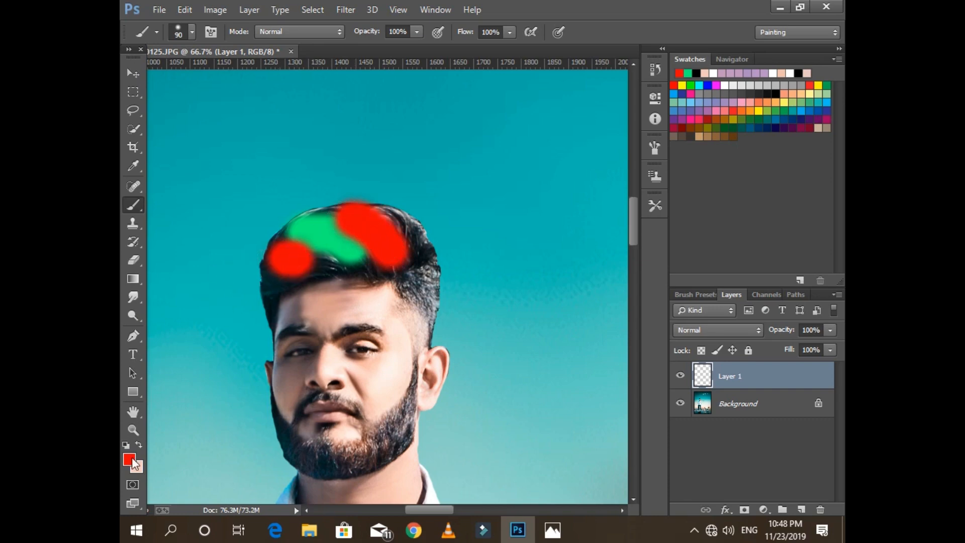
- Set the foreground colour to blue (#041bf6) and paint a patch on the hair beside the larger red one
{"action": "left_click", "coordinate": [129, 459]}
{"action": "left_click", "coordinate": [497, 190]}
{"action": "left_click", "coordinate": [610, 120]}
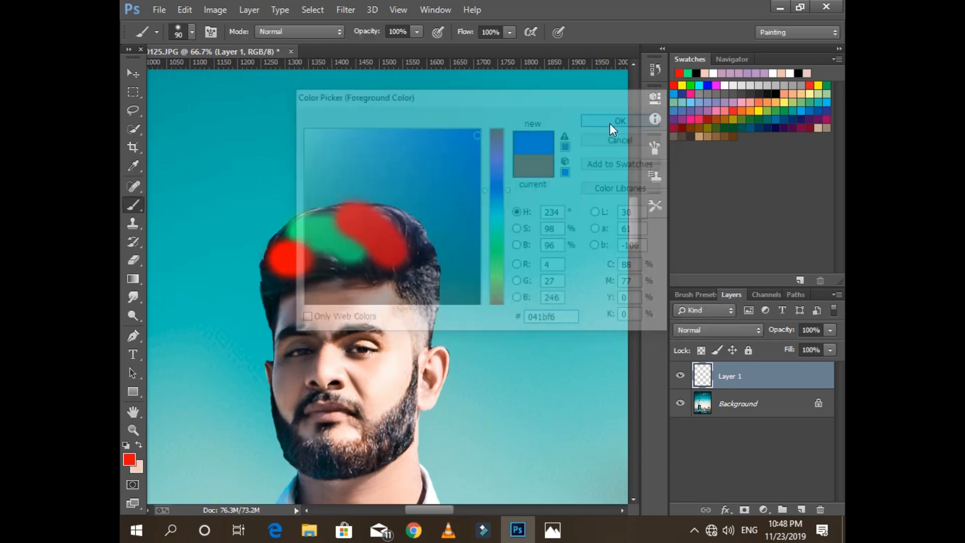
{"action": "left_click_drag", "start_coordinate": [419, 248], "coordinate": [386, 227]}
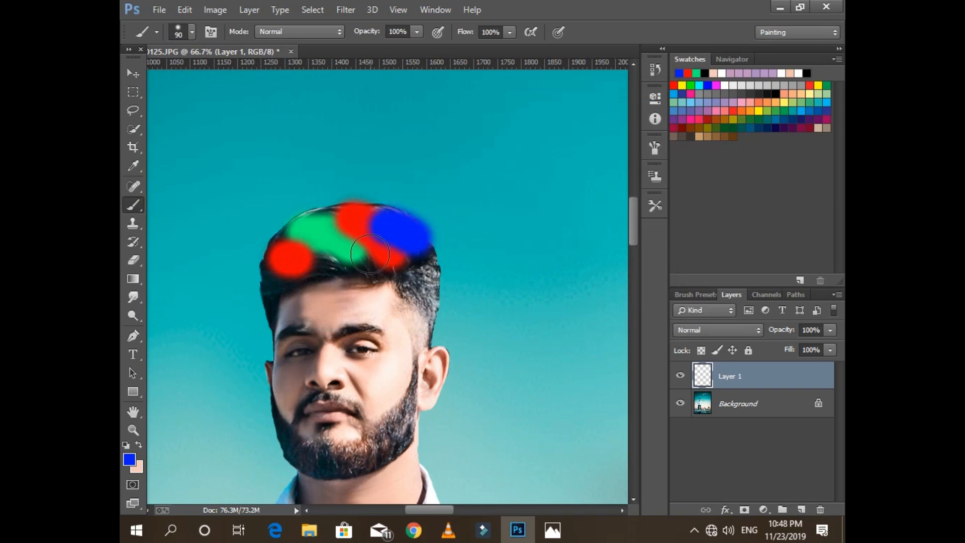
- Erase the blue paint spilling past the edge of the hair with a 76 px eraser
{"action": "left_click", "coordinate": [134, 260]}
{"action": "right_click", "coordinate": [462, 215]}
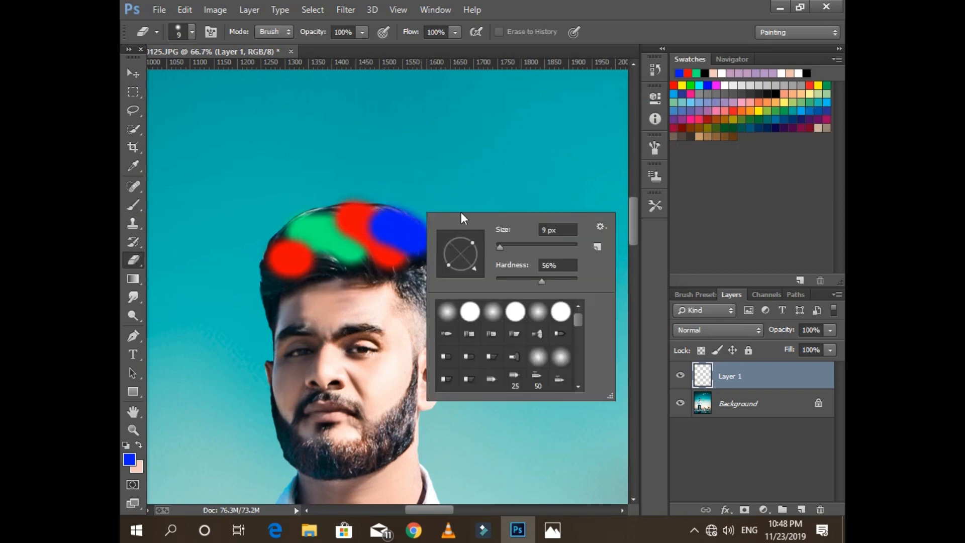
{"action": "left_click_drag", "start_coordinate": [527, 246], "coordinate": [528, 245]}
{"action": "left_click", "coordinate": [417, 201]}
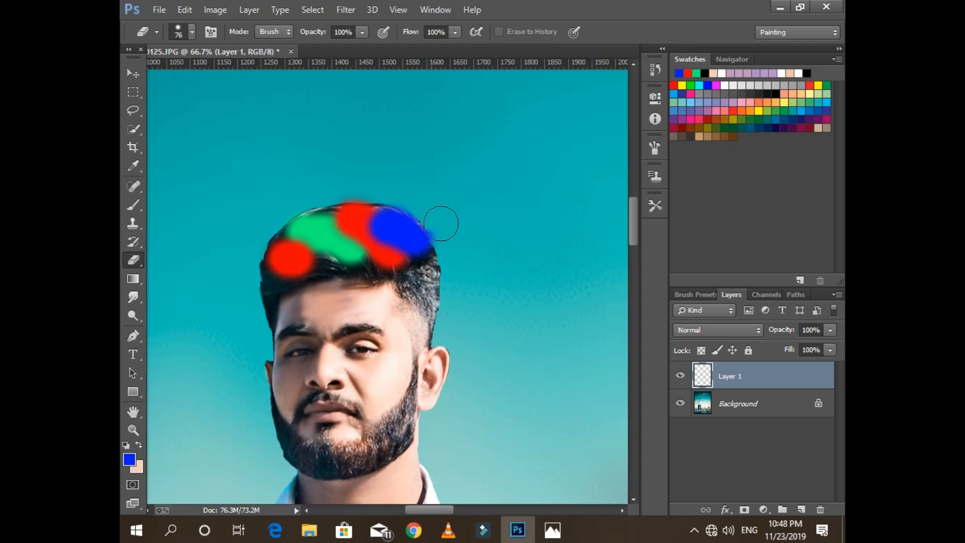
- Blend the painted hair colours on Layer 1 using Overlay mode and a fill of about 43%
{"action": "left_click", "coordinate": [132, 430]}
{"action": "key", "text": "ctrl+0"}
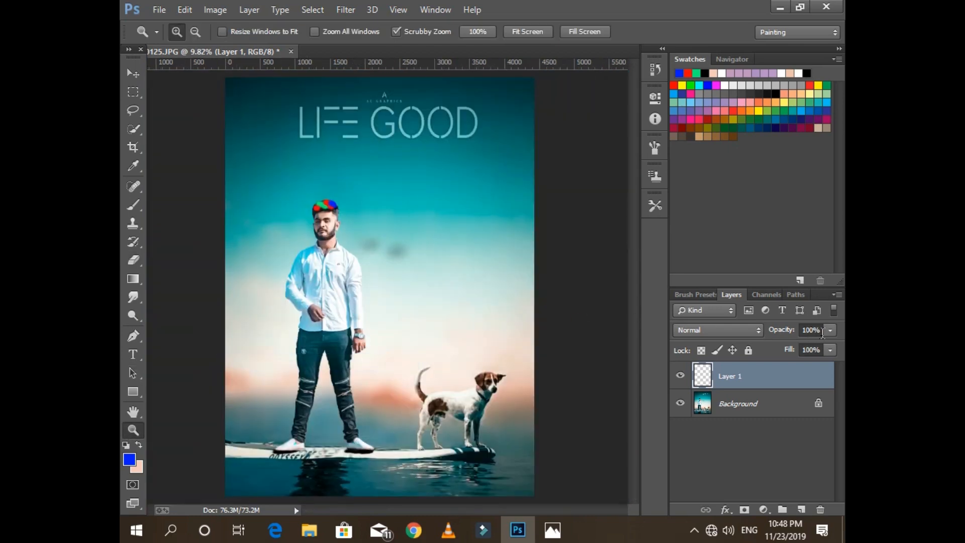
{"action": "left_click", "coordinate": [719, 330]}
{"action": "left_click", "coordinate": [709, 177]}
{"action": "left_click", "coordinate": [830, 350]}
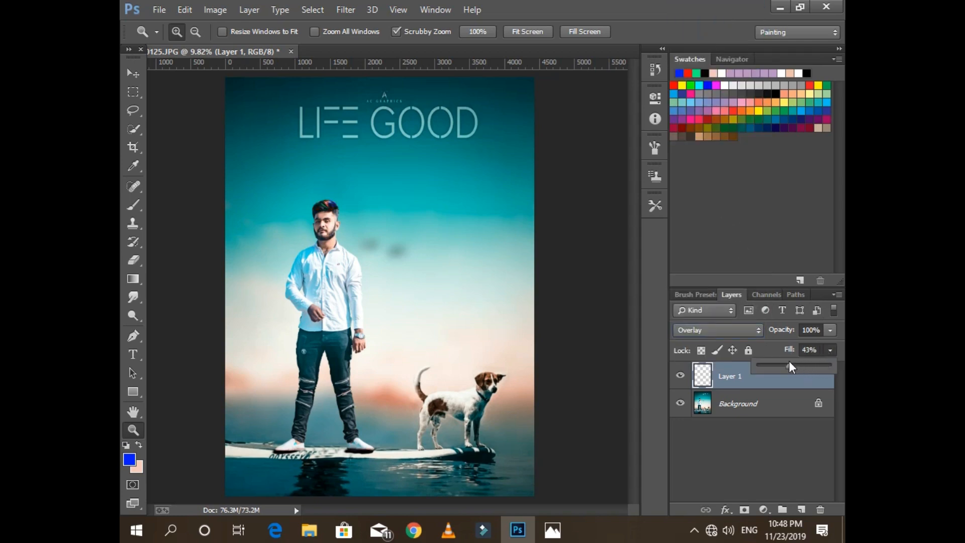
- Flatten the image and add a new empty layer above the Background
{"action": "left_click", "coordinate": [837, 296]}
{"action": "left_click", "coordinate": [724, 443]}
{"action": "left_click", "coordinate": [802, 509]}
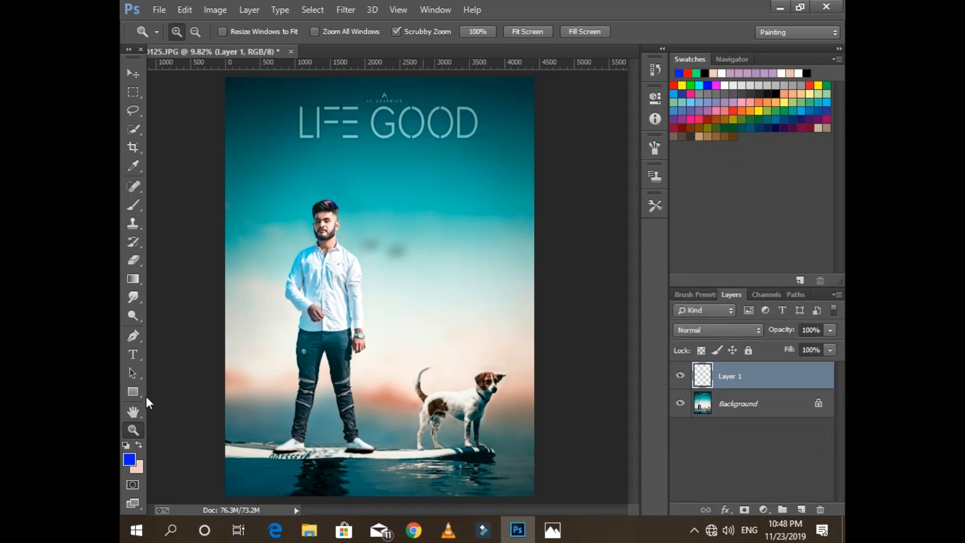
- Change the background colour to a near-white tint and swap it to the foreground
{"action": "left_click", "coordinate": [136, 467]}
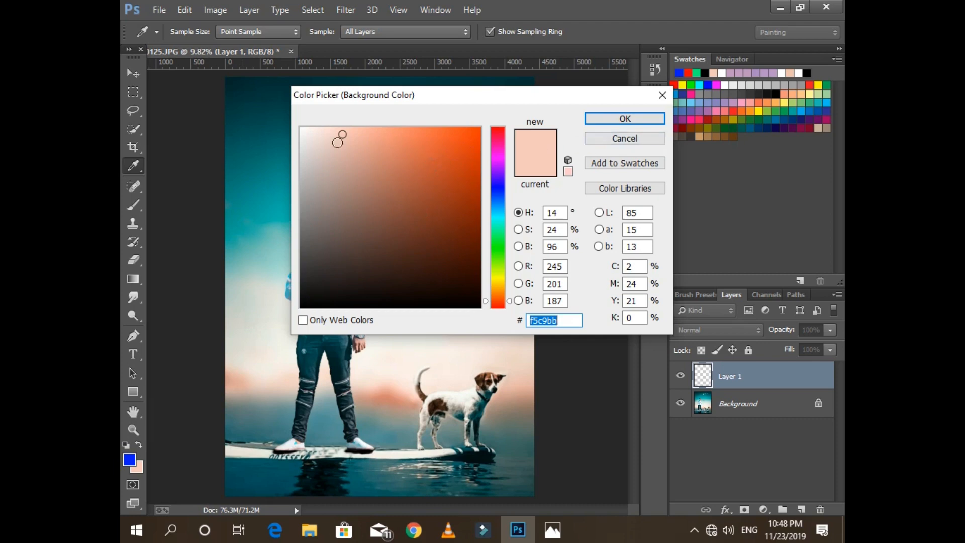
{"action": "left_click", "coordinate": [308, 133]}
{"action": "left_click", "coordinate": [621, 119]}
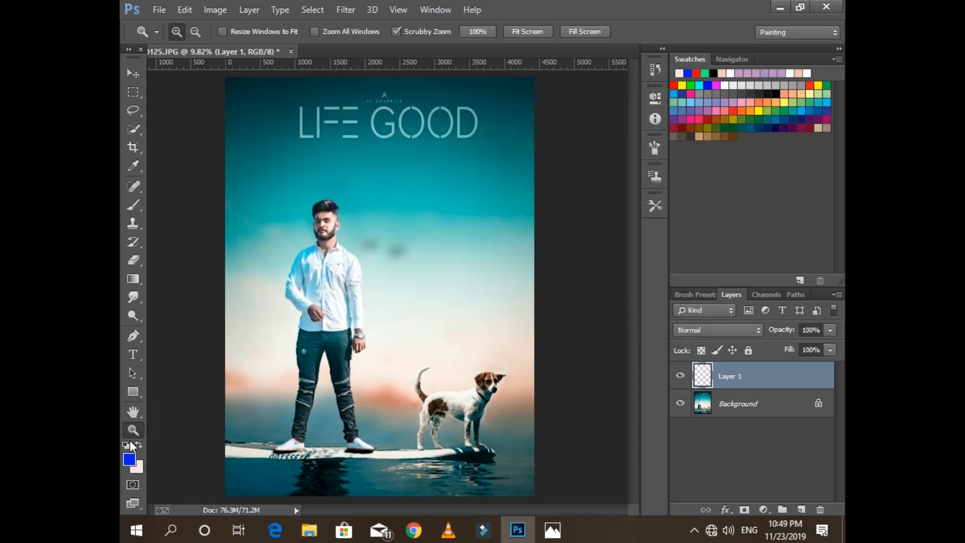
{"action": "left_click", "coordinate": [138, 445]}
- Paint near-white over the front of the man's hair on the new layer with the Brush tool
{"action": "double_click", "coordinate": [133, 430]}
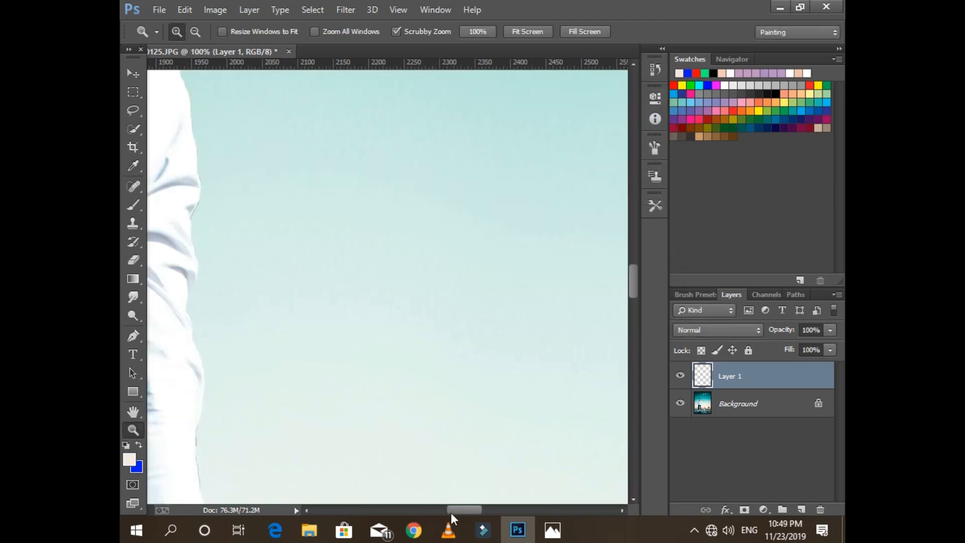
{"action": "left_click_drag", "start_coordinate": [451, 509], "coordinate": [416, 504]}
{"action": "scroll", "coordinate": [330, 270], "scroll_direction": "up", "scroll_amount": 5}
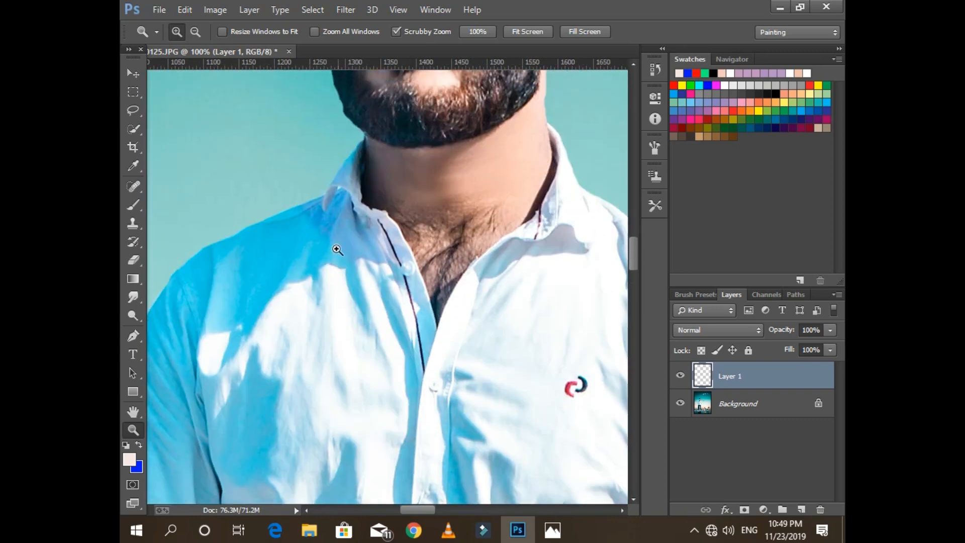
{"action": "scroll", "coordinate": [315, 242], "scroll_direction": "up", "scroll_amount": 10}
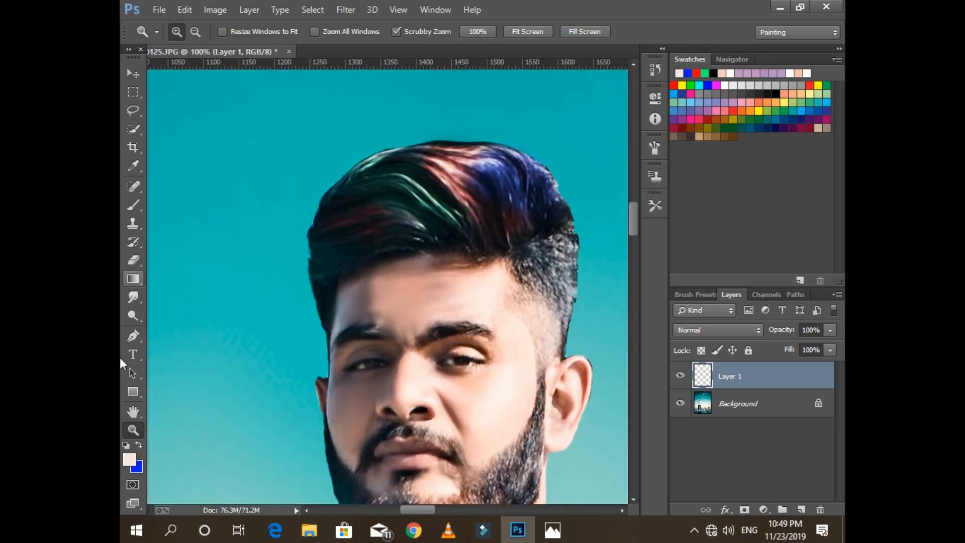
{"action": "left_click", "coordinate": [131, 204]}
{"action": "mouse_move", "coordinate": [385, 229]}
{"action": "left_mouse_down"}
{"action": "mouse_move", "coordinate": [396, 213]}
{"action": "mouse_move", "coordinate": [374, 199]}
{"action": "mouse_move", "coordinate": [363, 230]}
{"action": "mouse_move", "coordinate": [345, 213]}
{"action": "mouse_move", "coordinate": [439, 217]}
{"action": "mouse_move", "coordinate": [392, 179]}
{"action": "left_mouse_up"}
- Set the near-white hair layer's blend mode to Overlay and flatten the image
{"action": "left_click", "coordinate": [132, 430]}
{"action": "right_click", "coordinate": [231, 357]}
{"action": "left_click", "coordinate": [251, 369]}
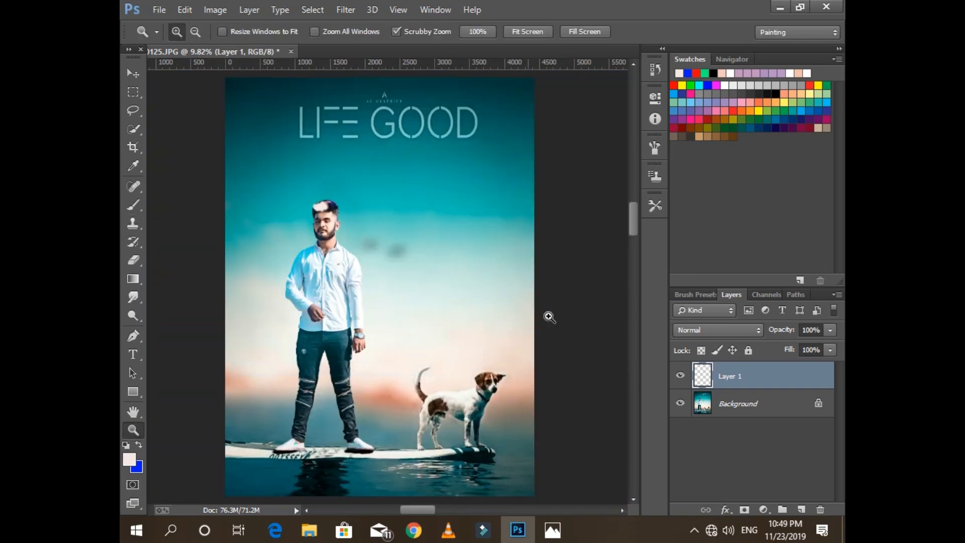
{"action": "left_click", "coordinate": [693, 331]}
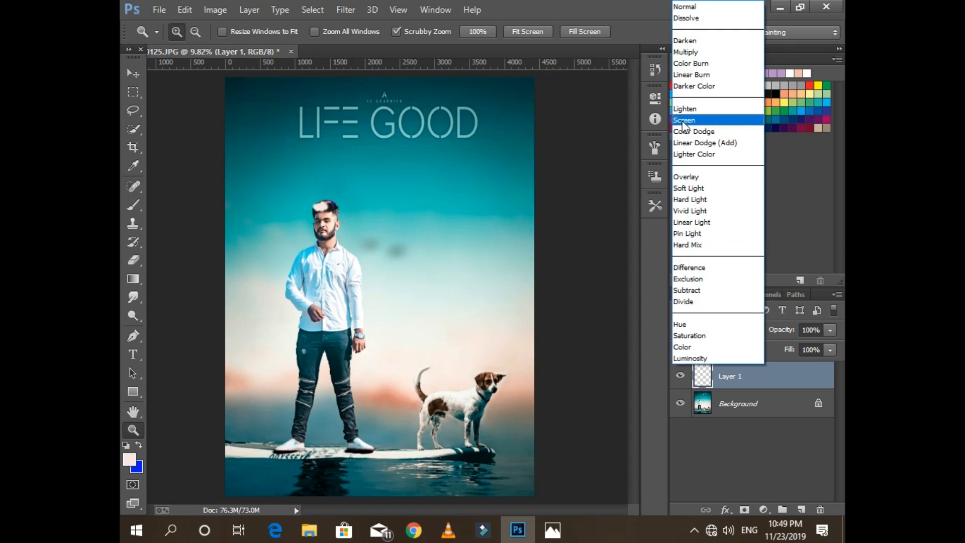
{"action": "left_click", "coordinate": [687, 176]}
{"action": "left_click", "coordinate": [839, 297]}
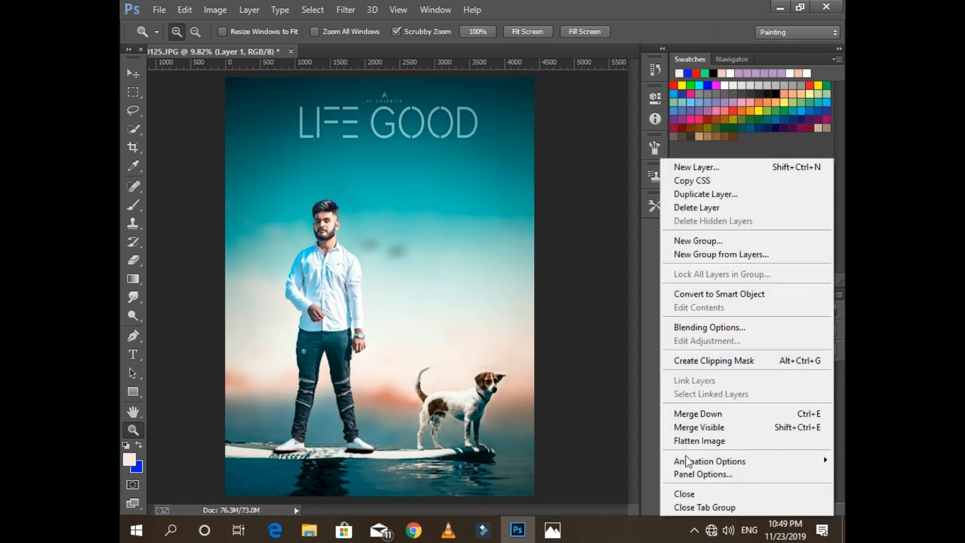
{"action": "left_click", "coordinate": [690, 439]}
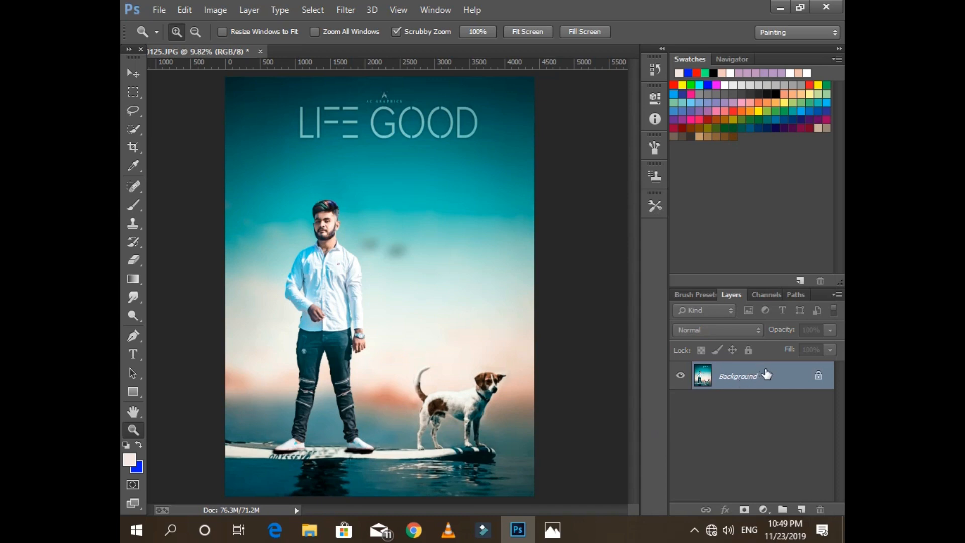
- Add a Selective Color adjustment layer that raises Black to +22% in the Blacks range
{"action": "left_click", "coordinate": [763, 510]}
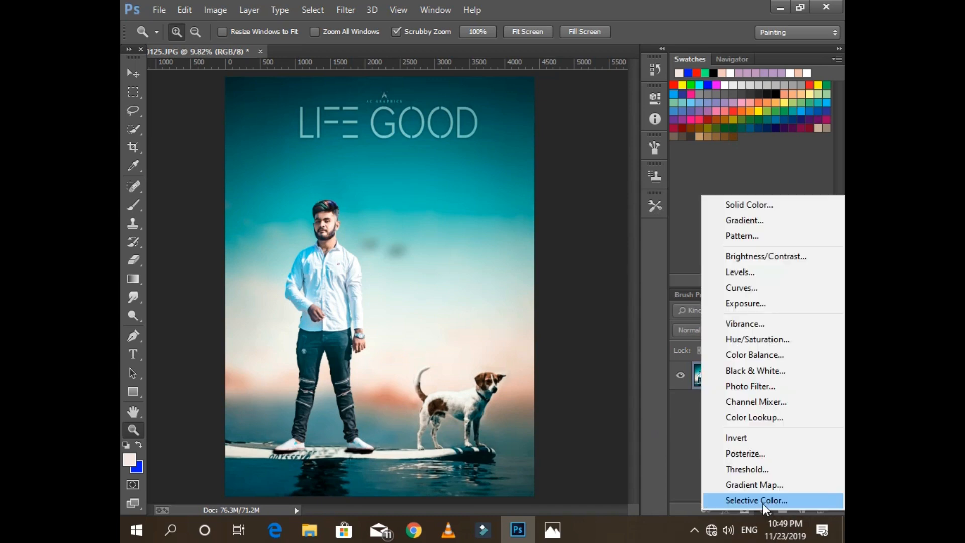
{"action": "left_click", "coordinate": [739, 491]}
{"action": "left_click_drag", "start_coordinate": [566, 268], "coordinate": [570, 266]}
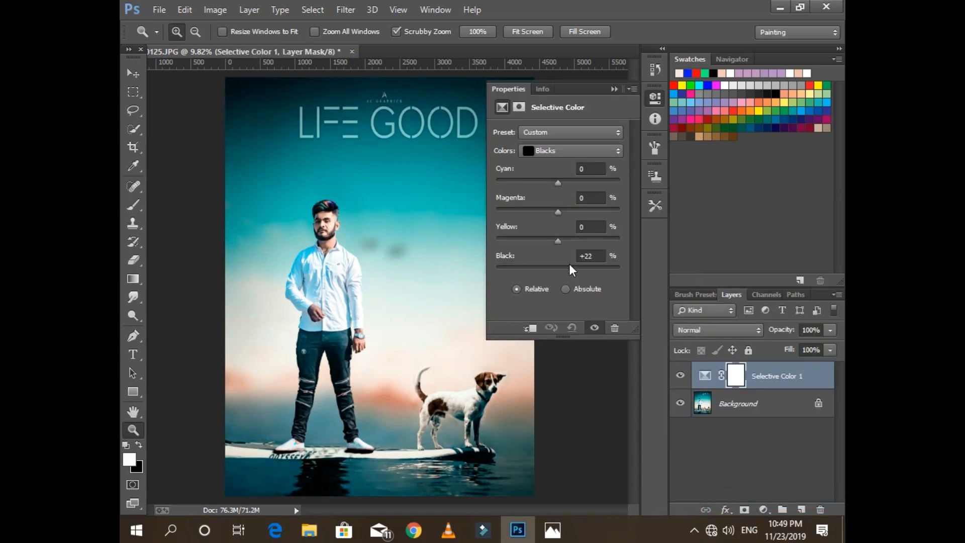
{"action": "left_click", "coordinate": [655, 98]}
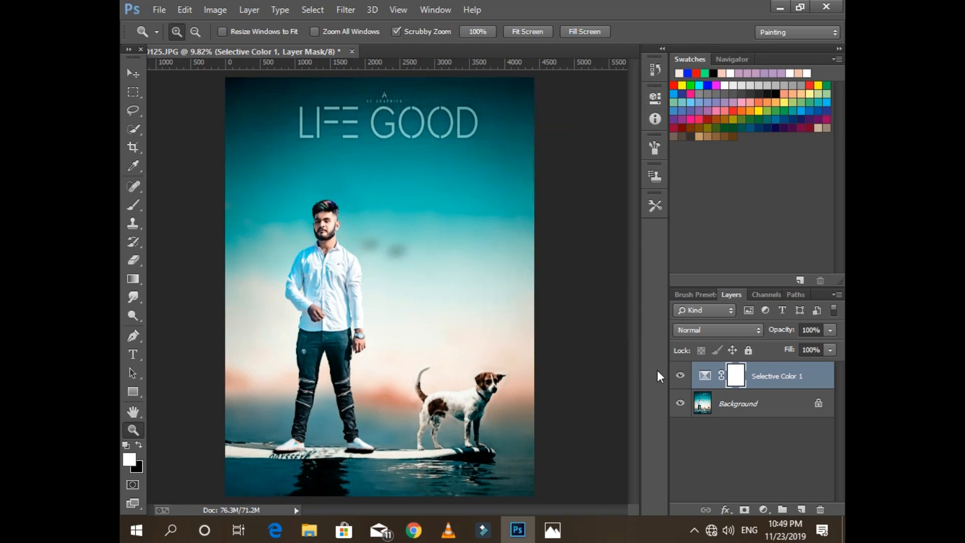
- Compare the image with and without the Selective Color adjustment, and flatten it into the Background
{"action": "left_click", "coordinate": [678, 376]}
{"action": "left_click", "coordinate": [678, 376]}
{"action": "left_click", "coordinate": [678, 376]}
{"action": "left_click", "coordinate": [678, 376]}
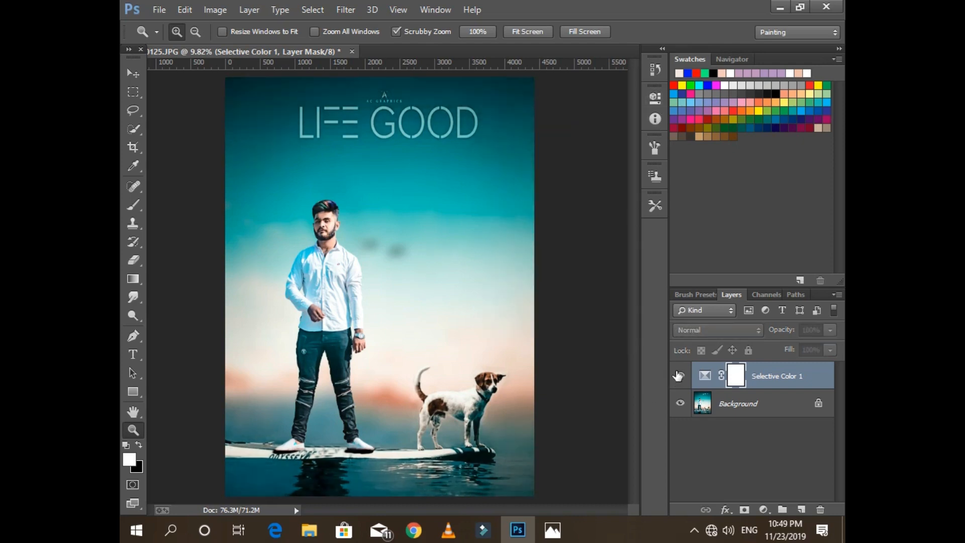
{"action": "left_click", "coordinate": [678, 376]}
{"action": "left_click", "coordinate": [679, 376]}
{"action": "left_click", "coordinate": [679, 376]}
{"action": "left_click", "coordinate": [837, 295]}
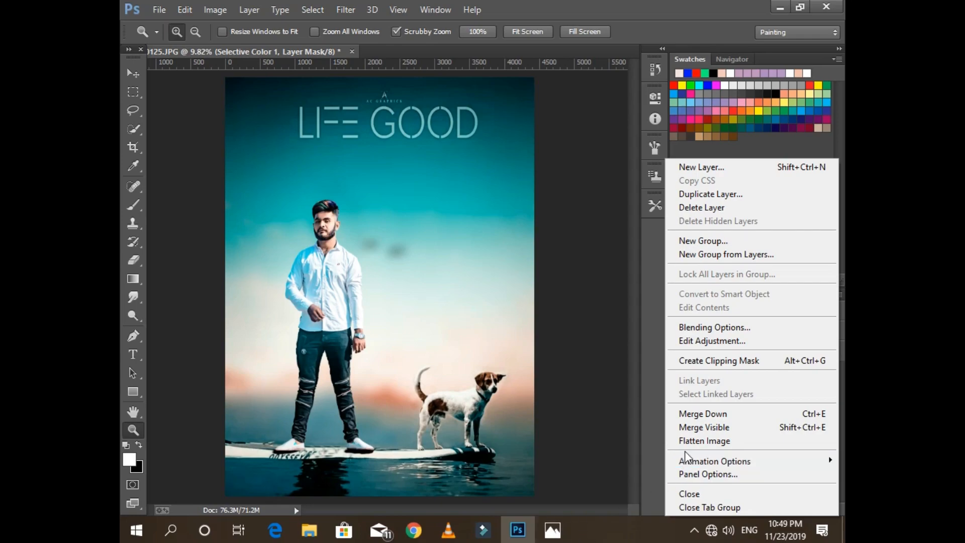
{"action": "left_click", "coordinate": [696, 440]}
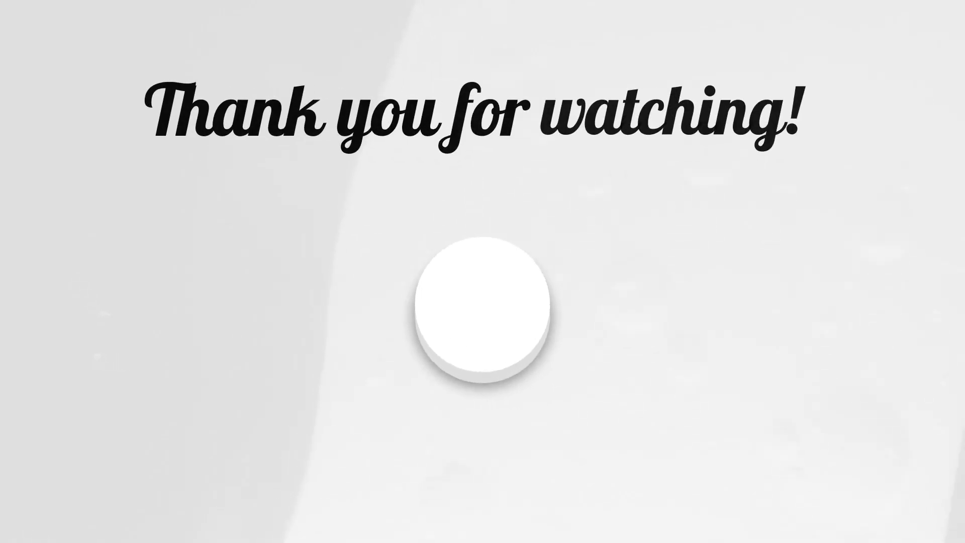